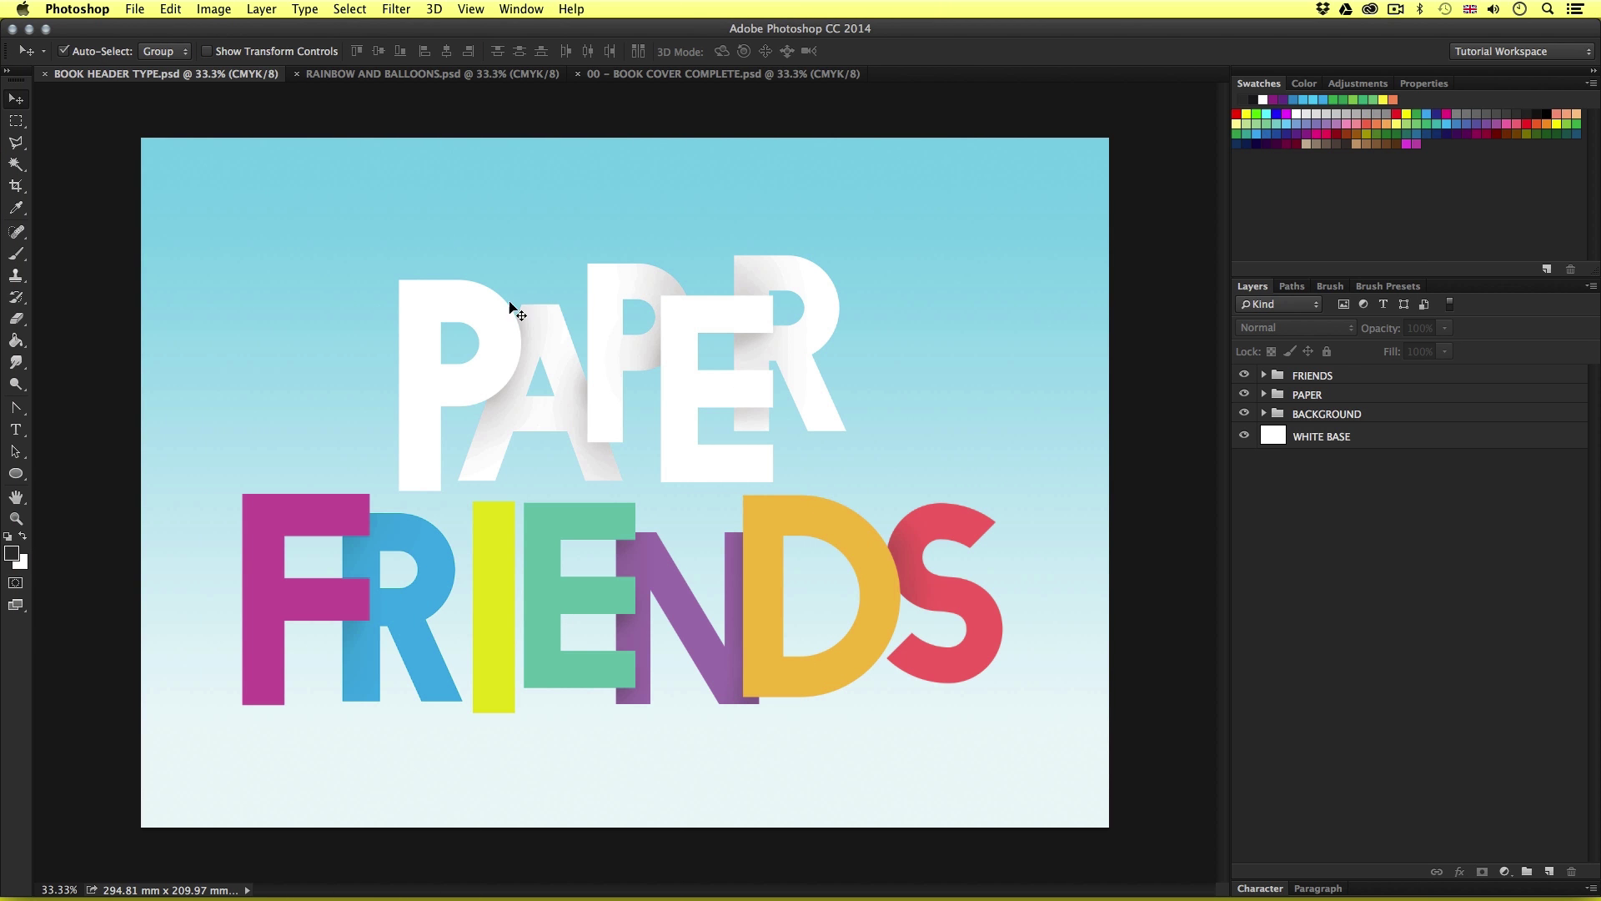
- Review the book header, rainbow and balloons, and completed book cover documents, zooming in on the cover's title artwork
left_click(367, 75)
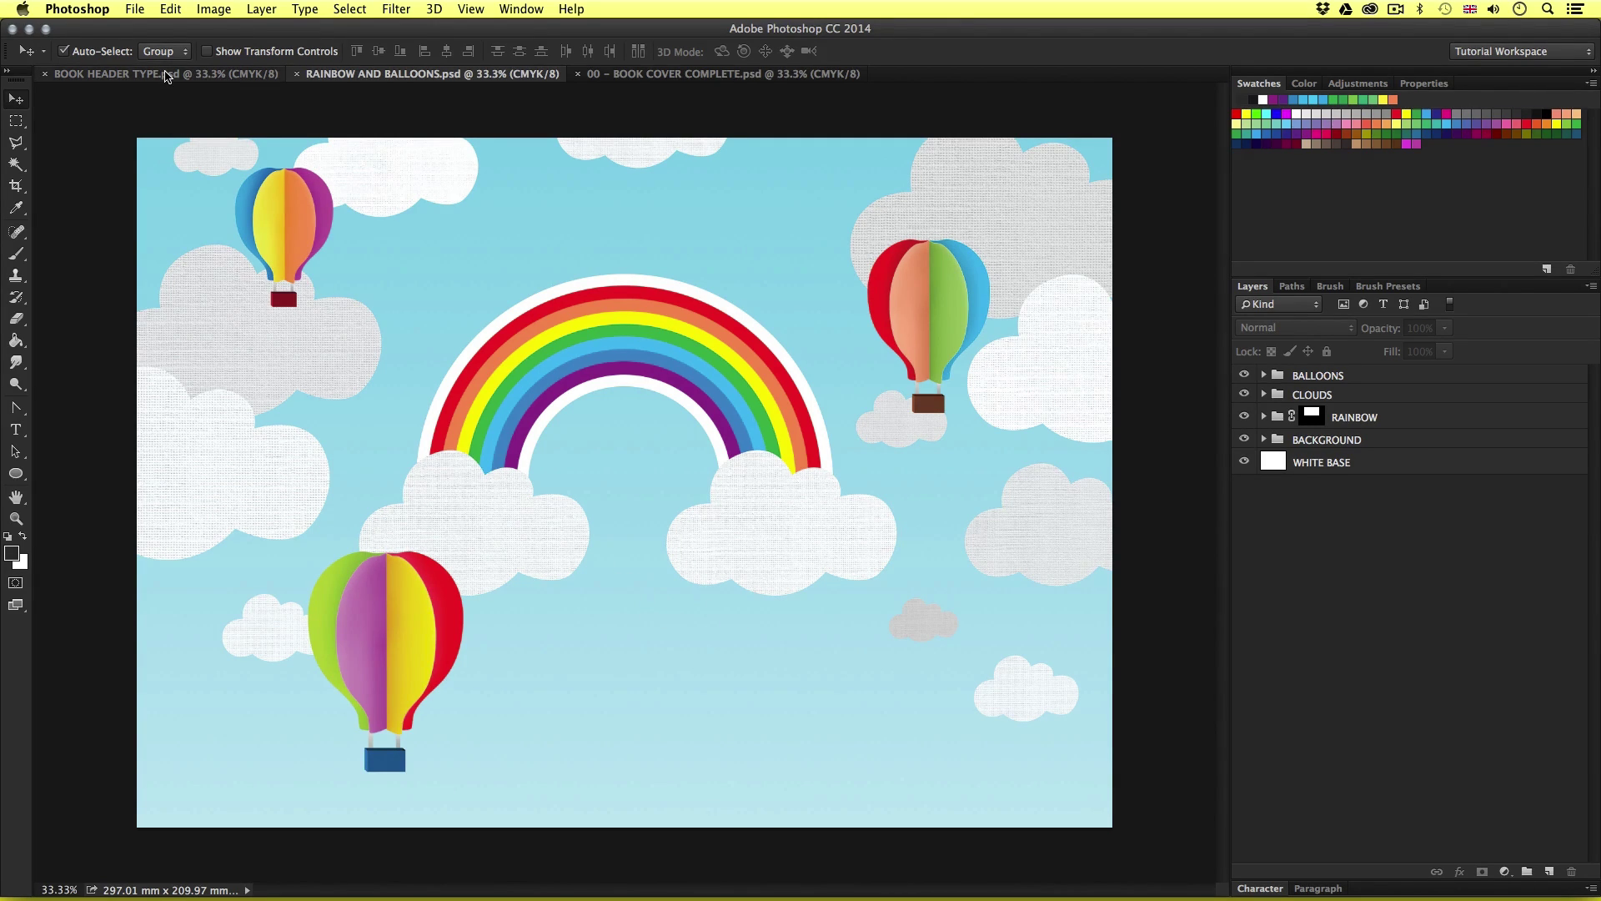
left_click(167, 74)
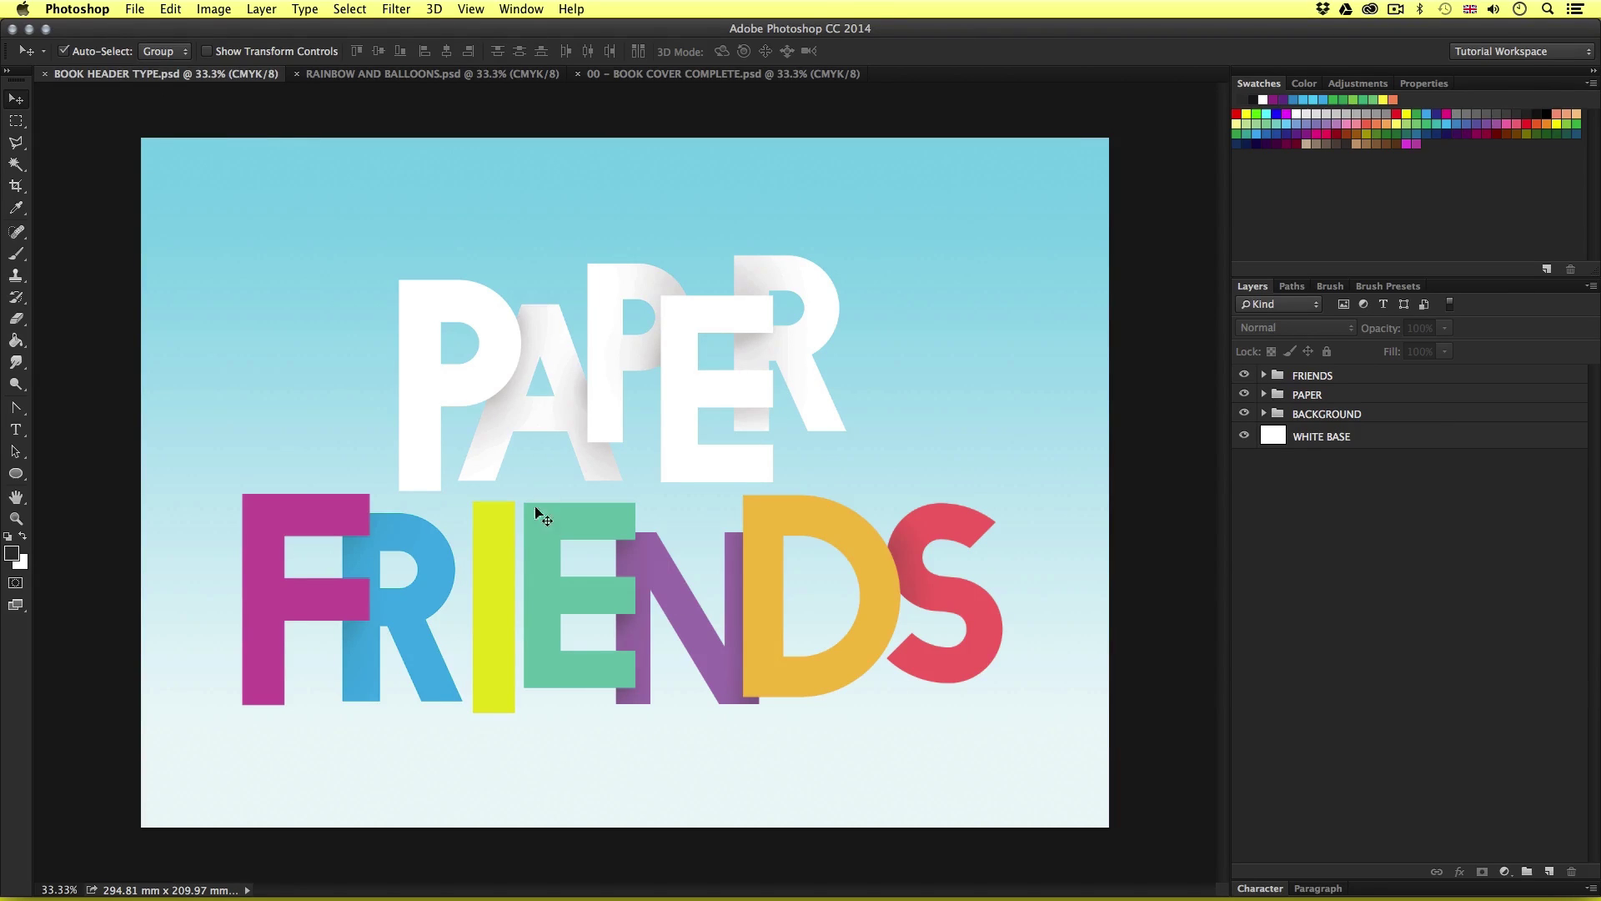
left_click(348, 74)
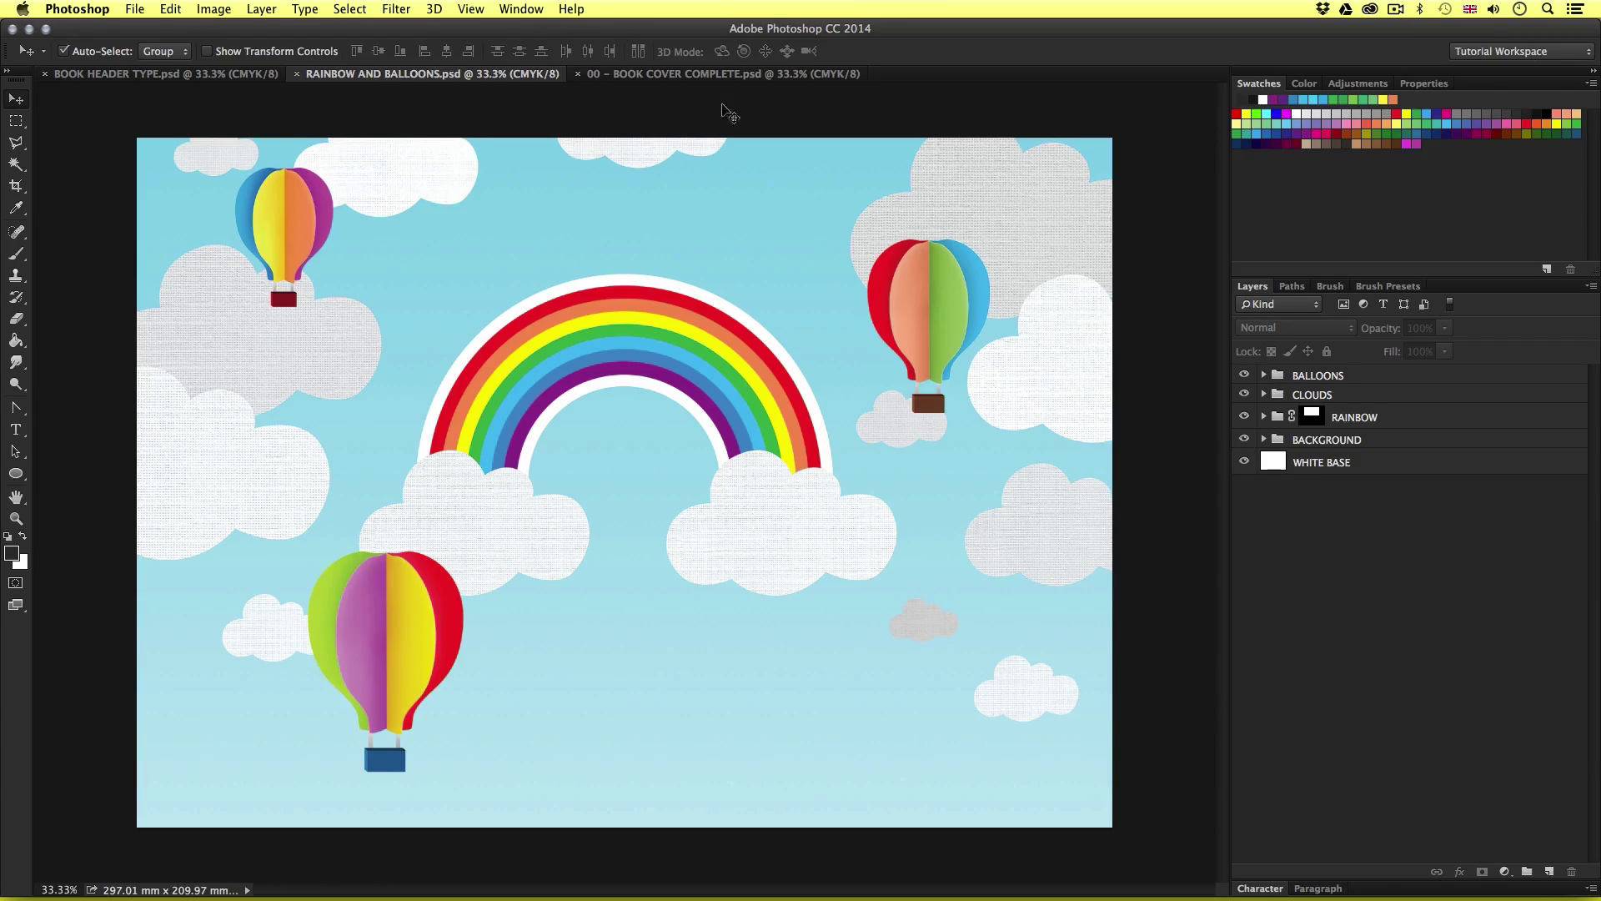
left_click(689, 75)
key("z")
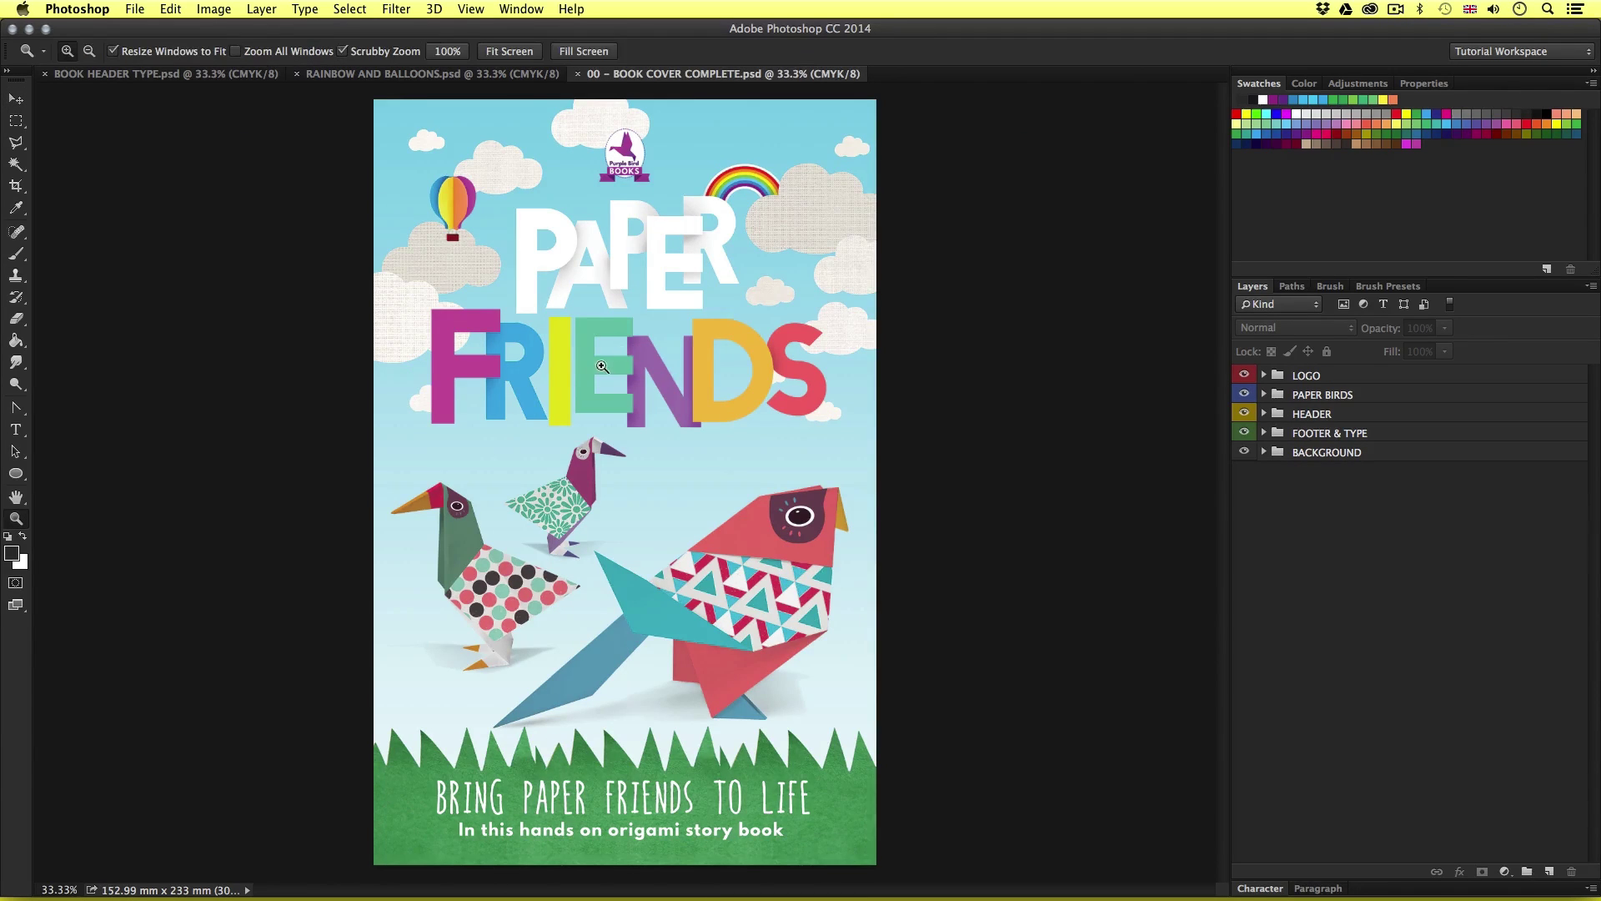
left_click(599, 365)
left_click_drag(606, 227, 626, 539)
key("v")
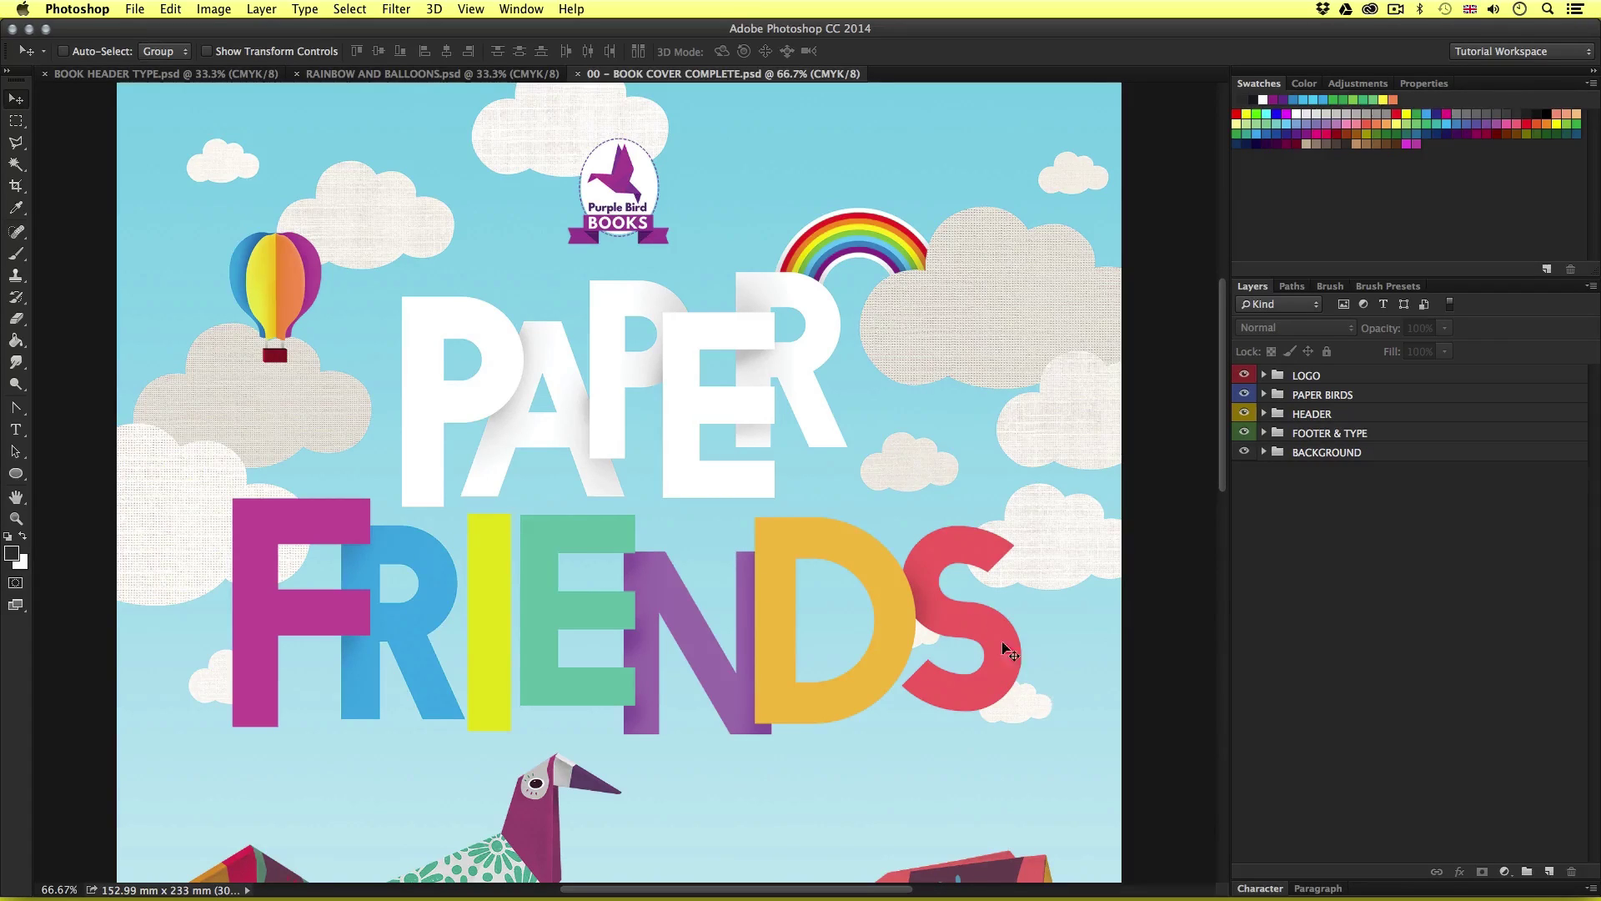
- Save the completed book cover and close all three open documents
key("super+s")
key("super+w")
key("super+w")
key("super+w")
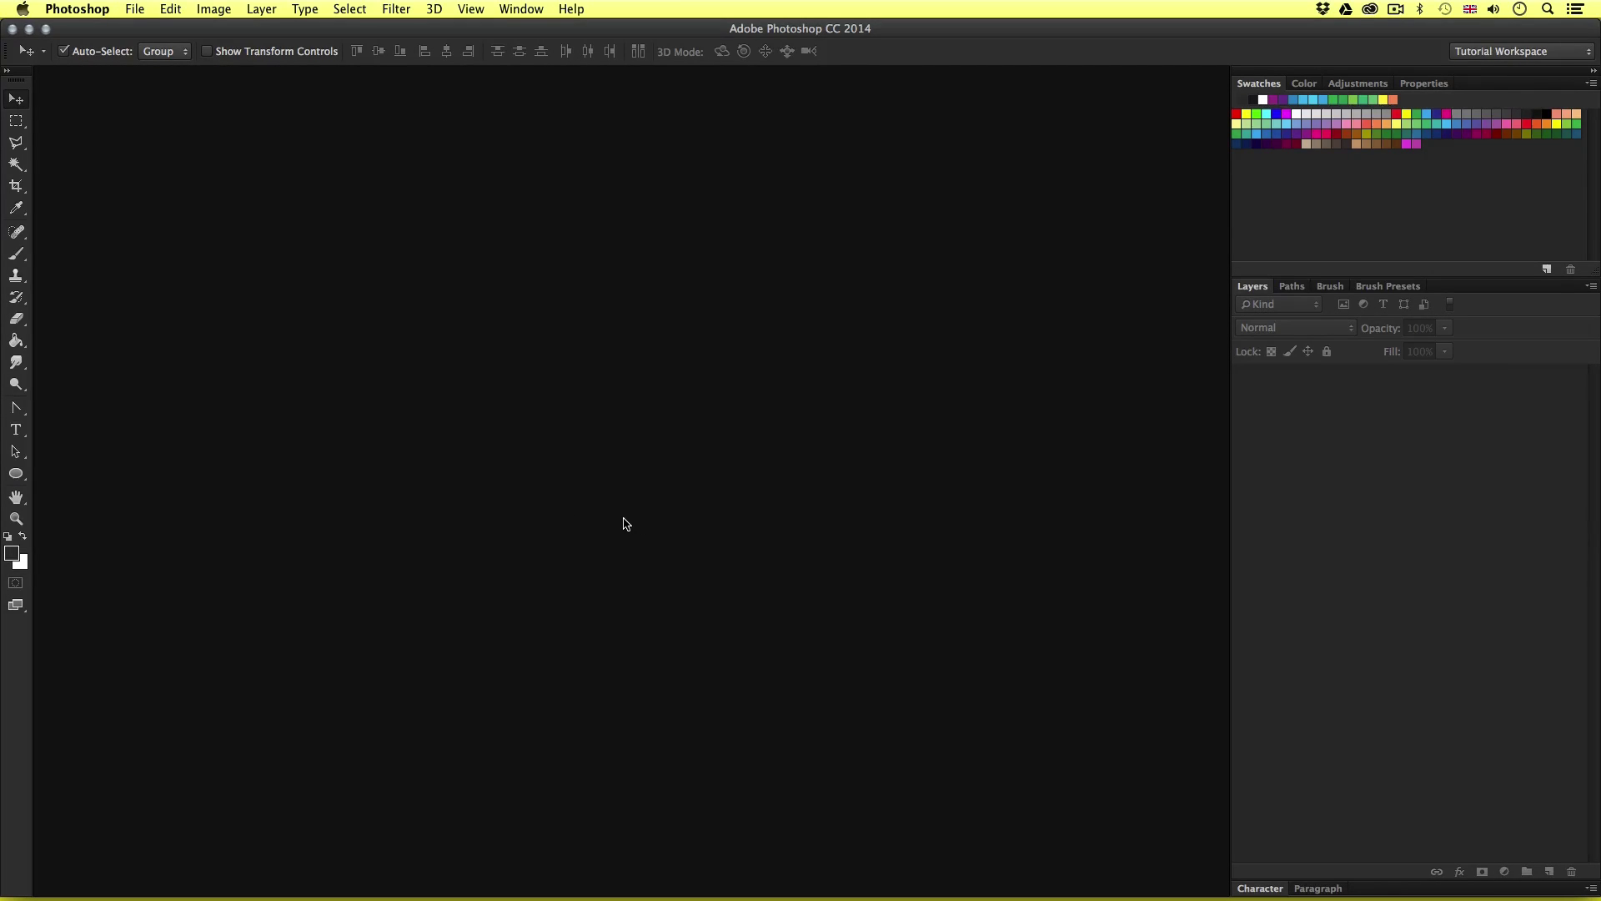
- Switch to Finder and look through the 06 – MY PROJECT and 04 – FINAL ARTWORK folders
key("super+Tab")
key("super+Tab")
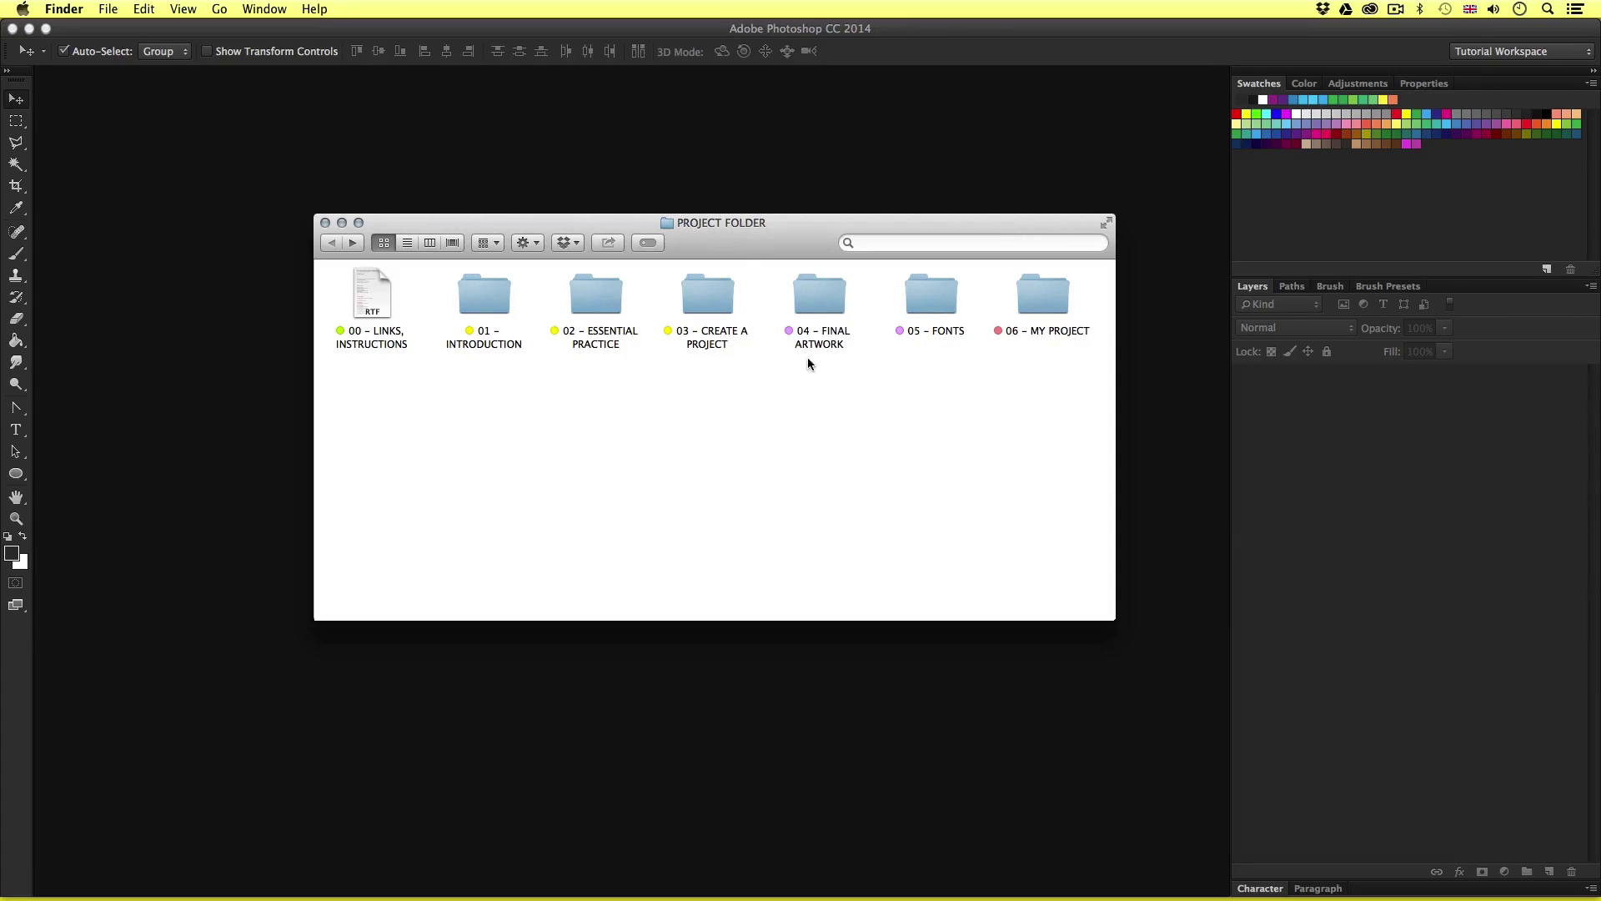
double_click(1033, 295)
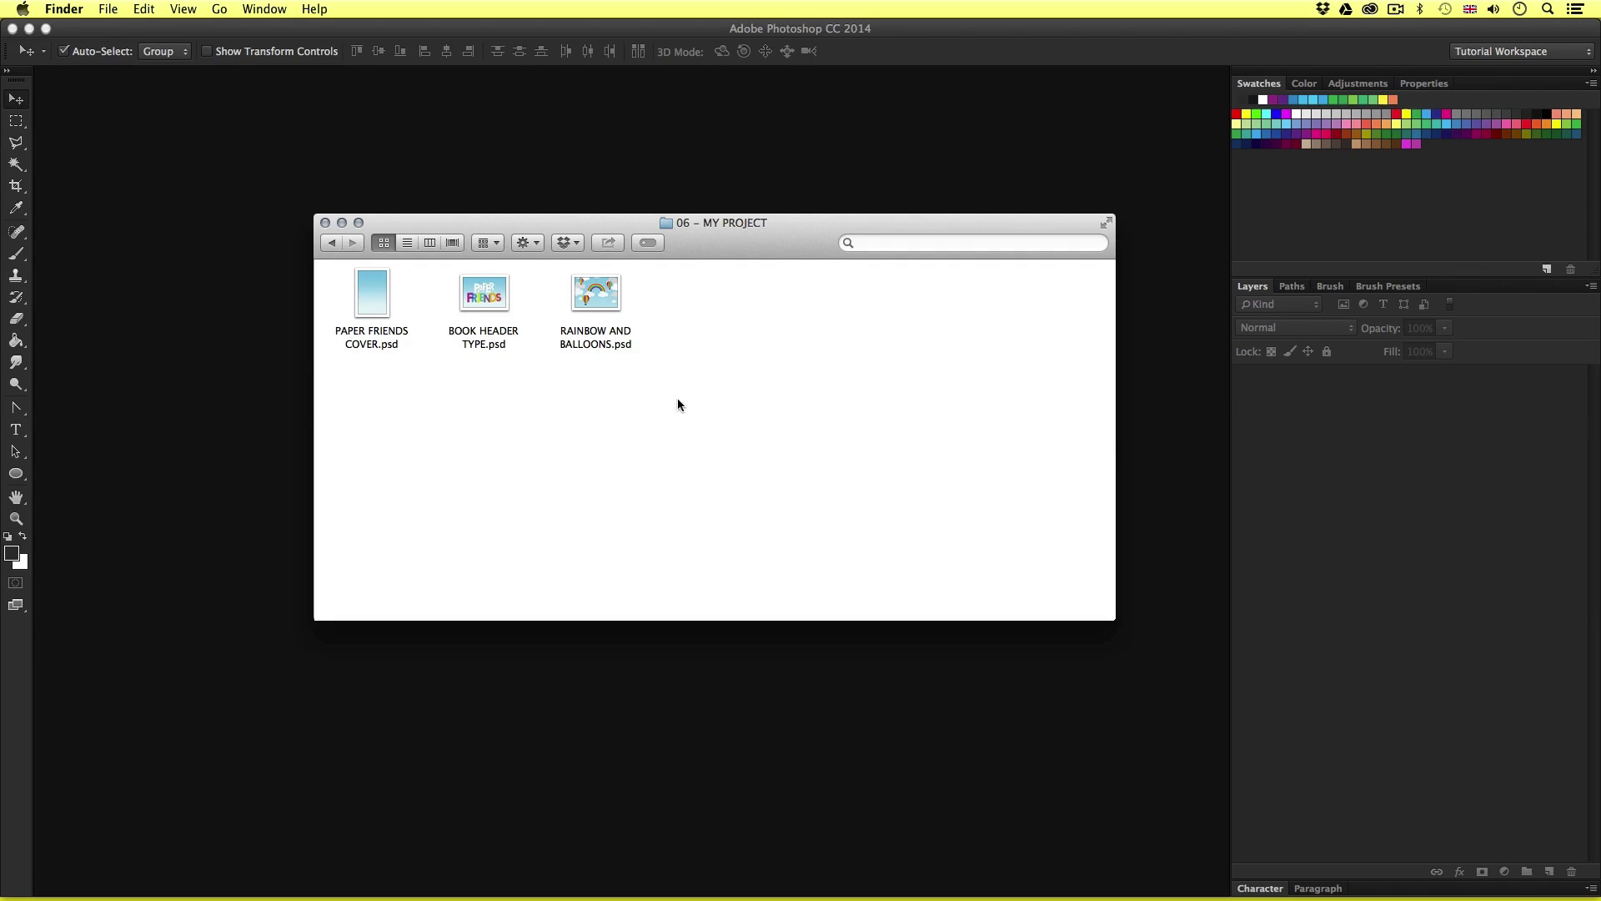
left_click(330, 242)
left_click(835, 305)
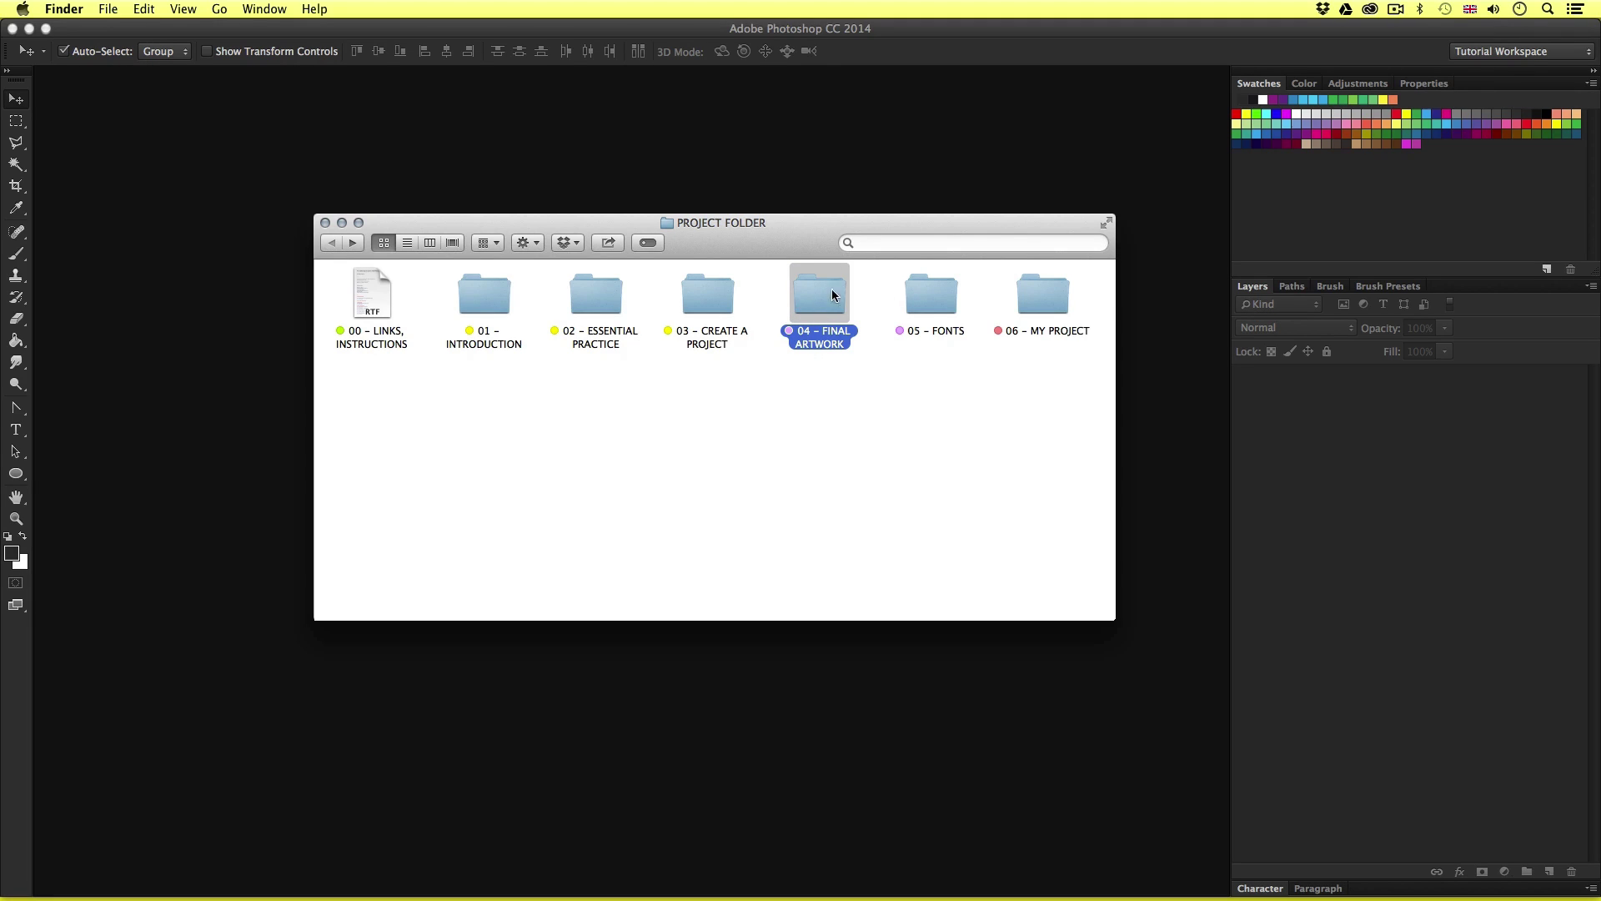
double_click(815, 300)
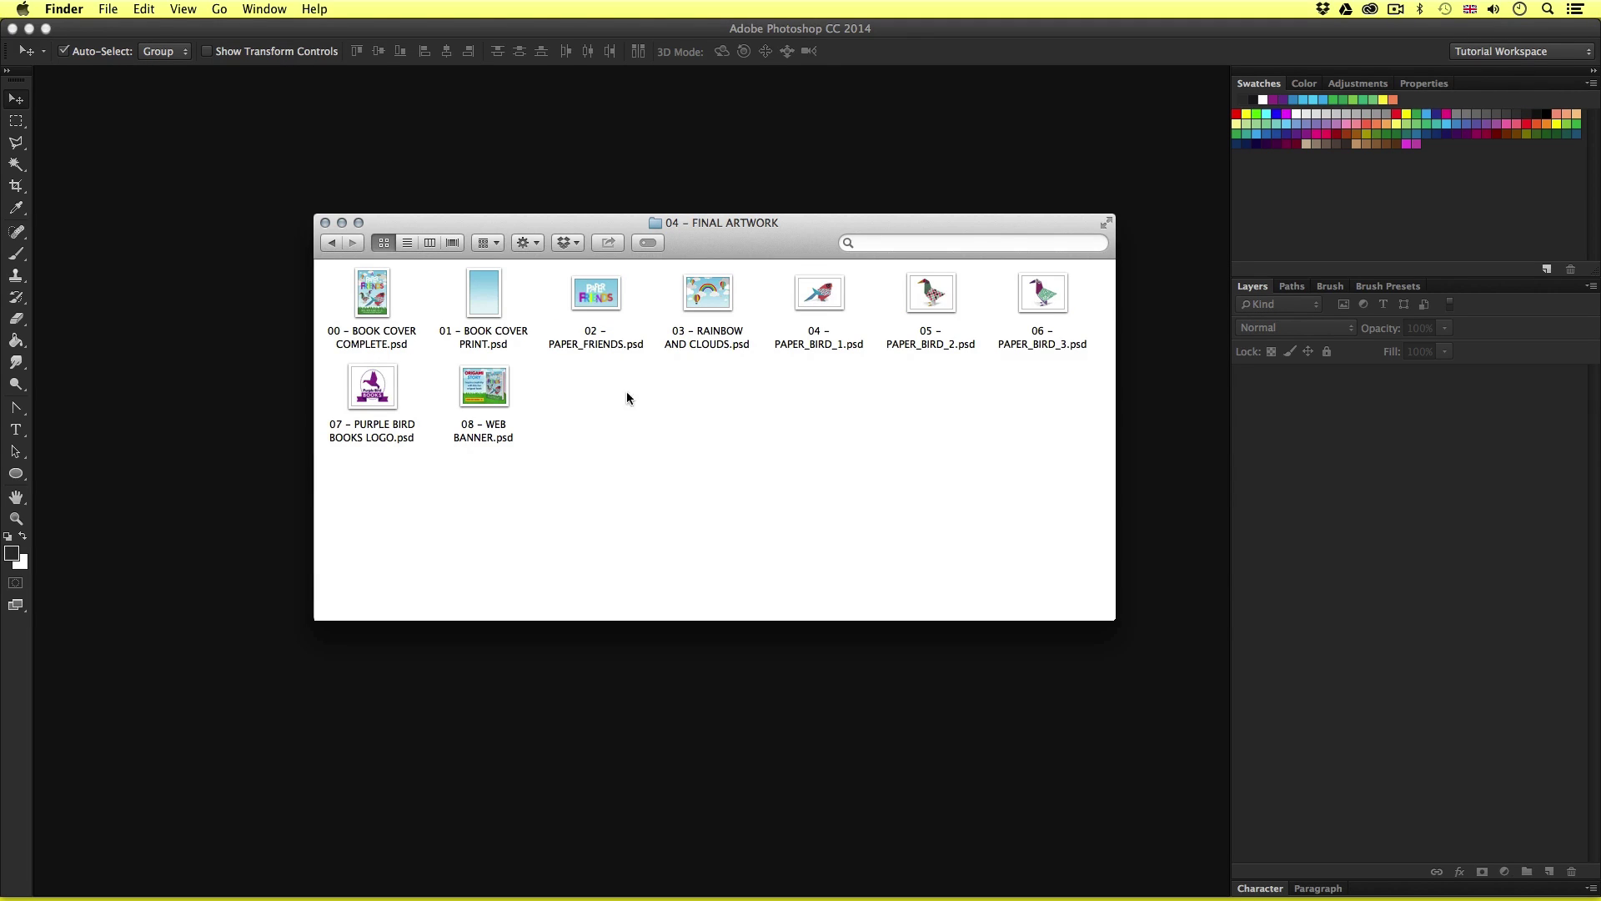
left_click(330, 243)
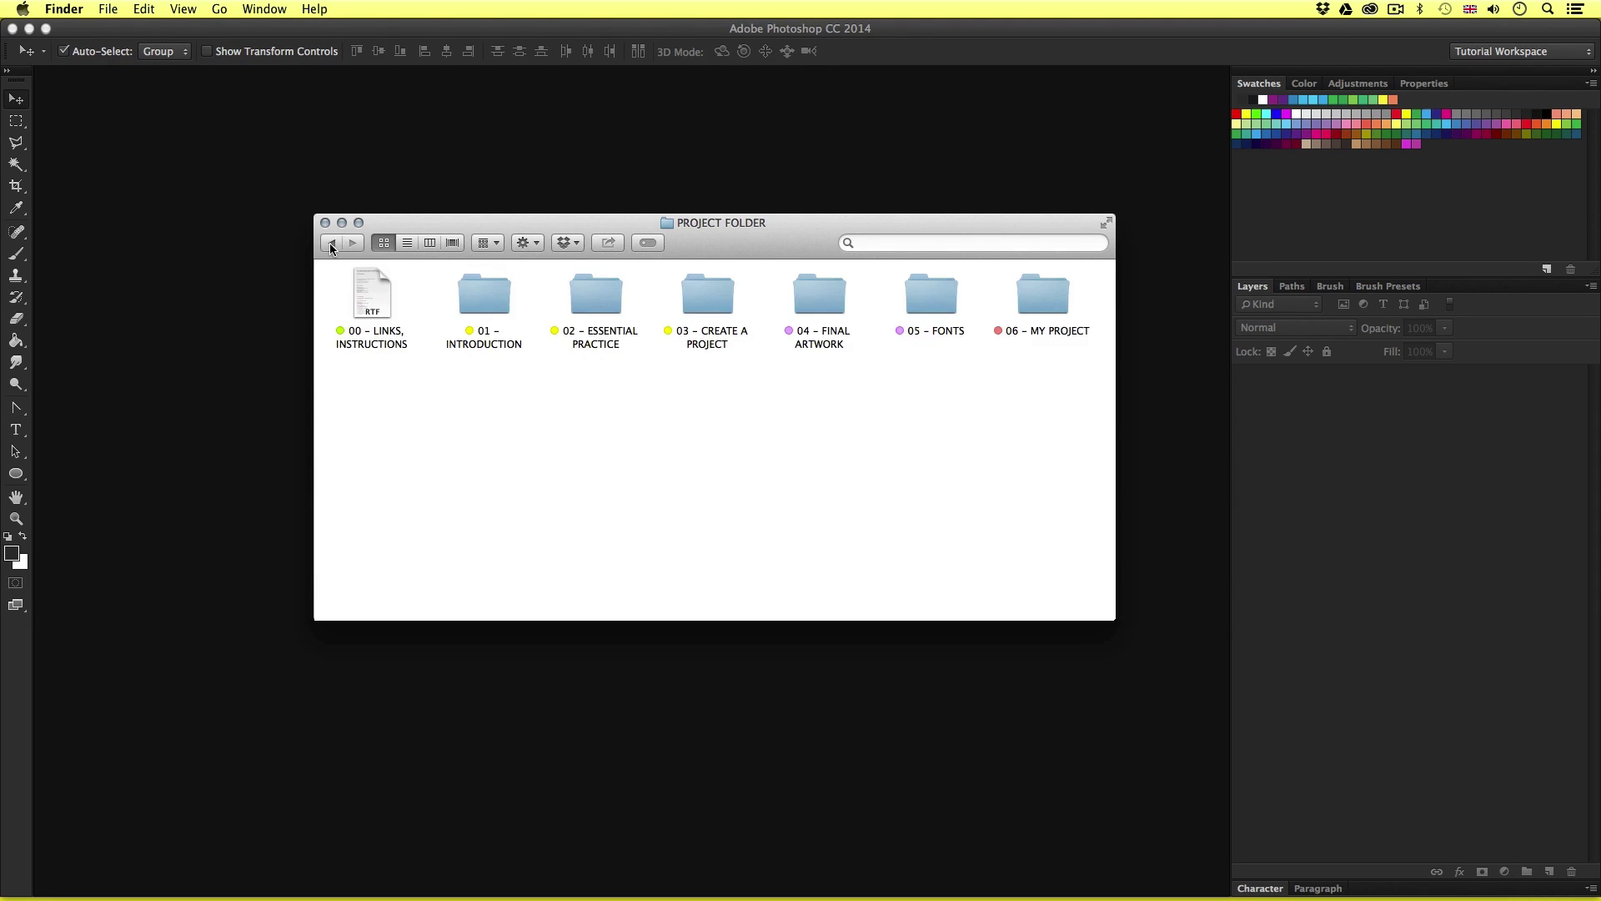
- Open all three PSD files from the 06 – MY PROJECT folder in Photoshop
double_click(1042, 296)
left_click_drag(741, 404, 377, 284)
double_click(382, 283)
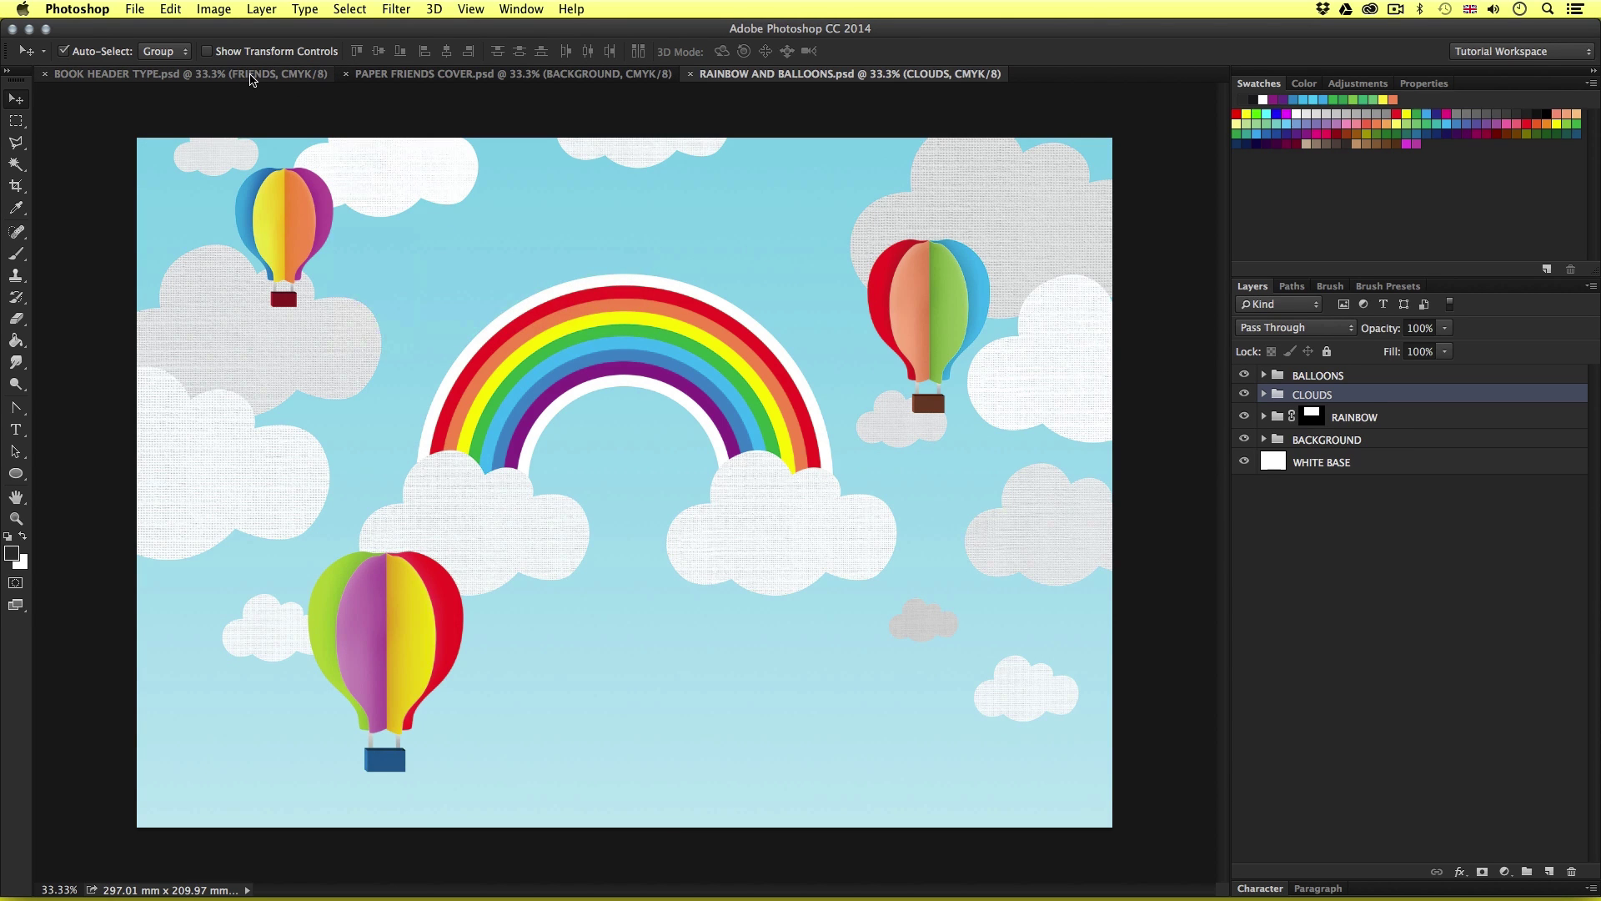
- Compare the artwork in PAPER FRIENDS COVER.psd, BOOK HEADER TYPE.psd and RAINBOW AND BALLOONS.psd
left_click(434, 74)
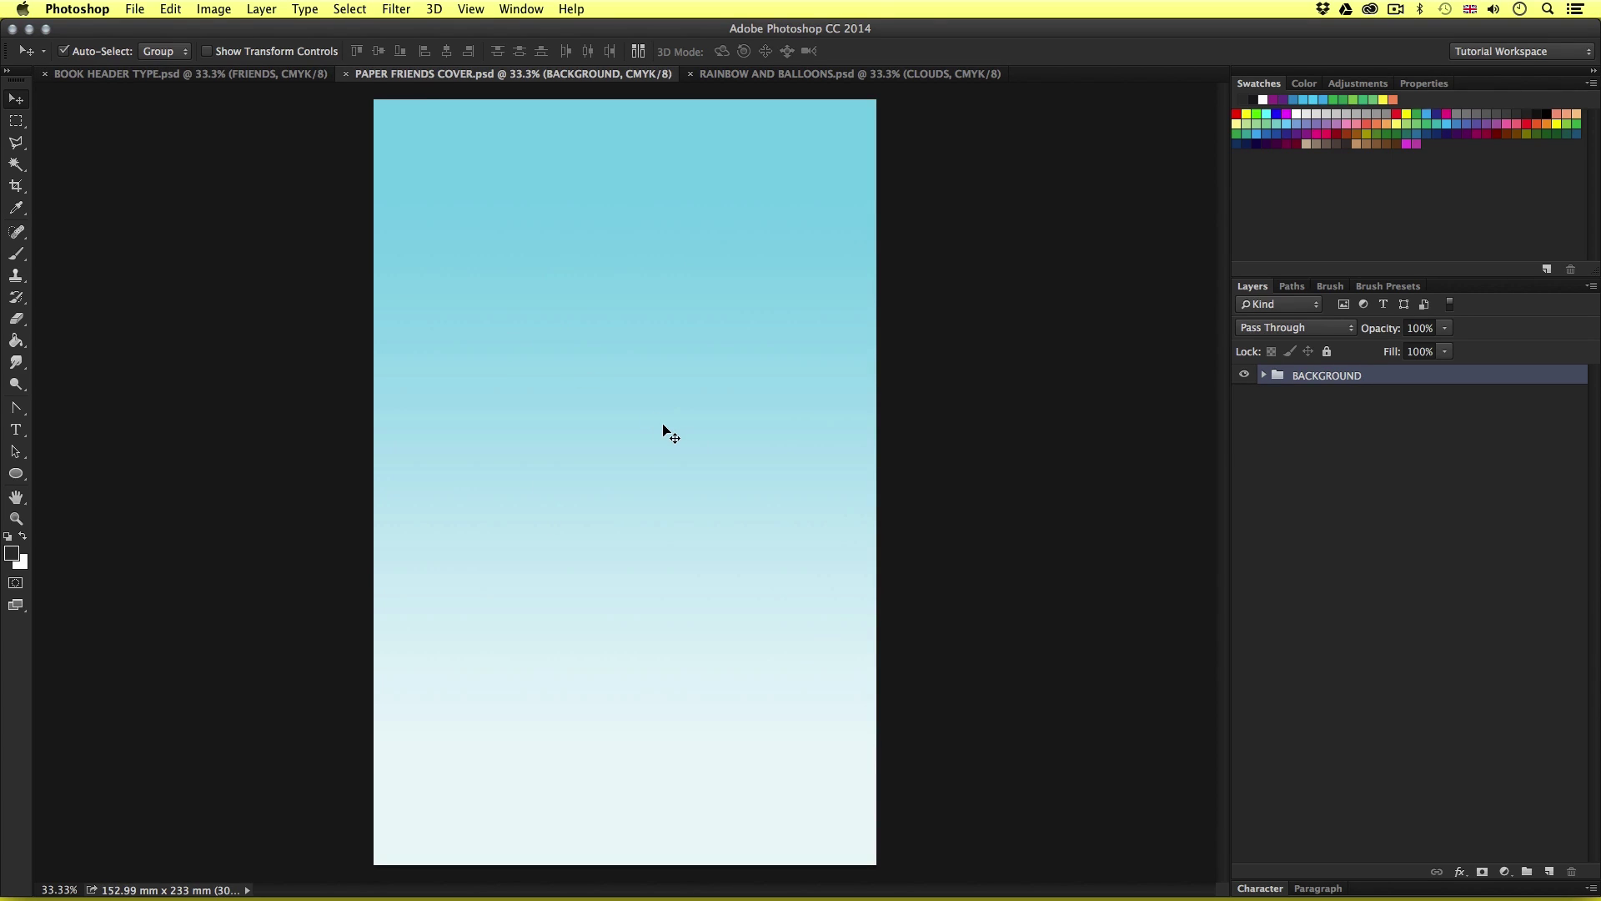
left_click(158, 74)
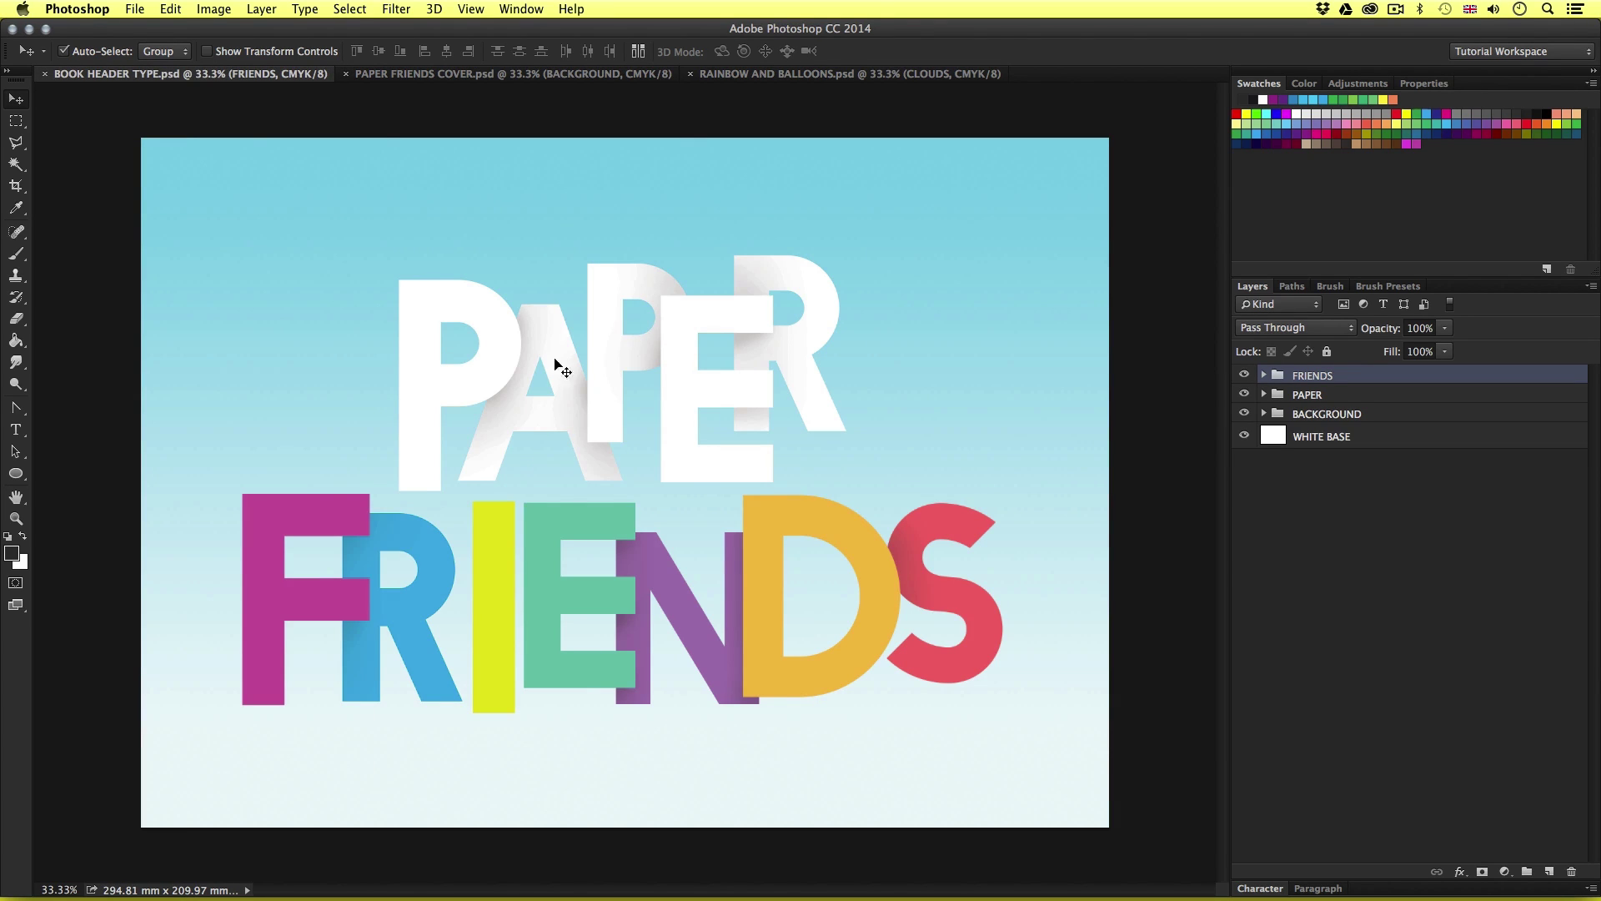
left_click(718, 74)
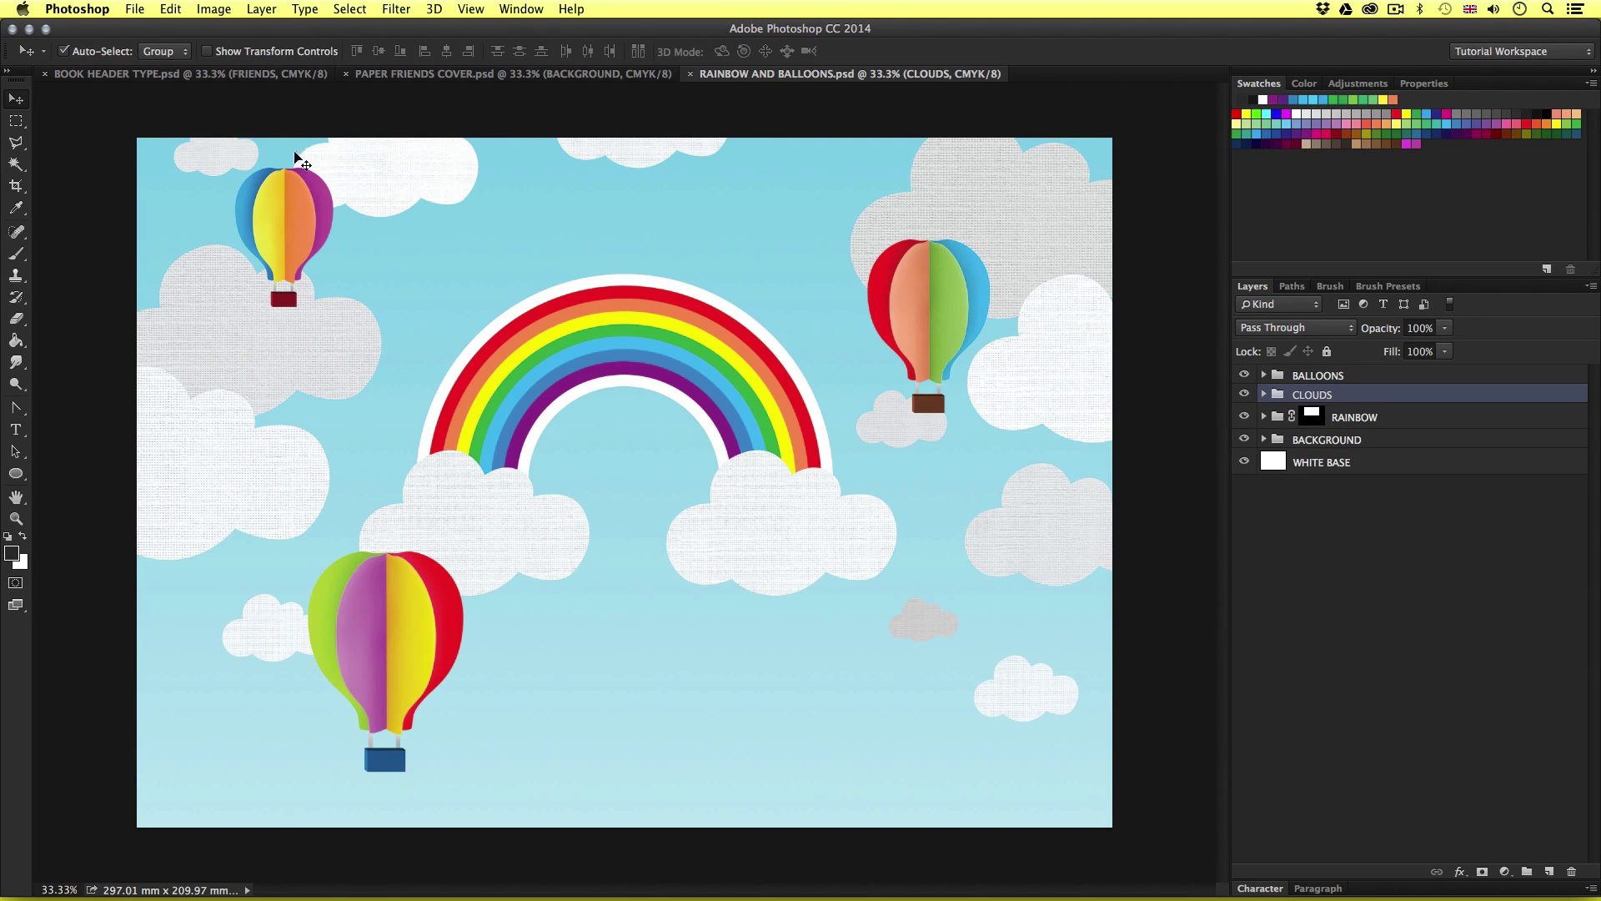
left_click(163, 79)
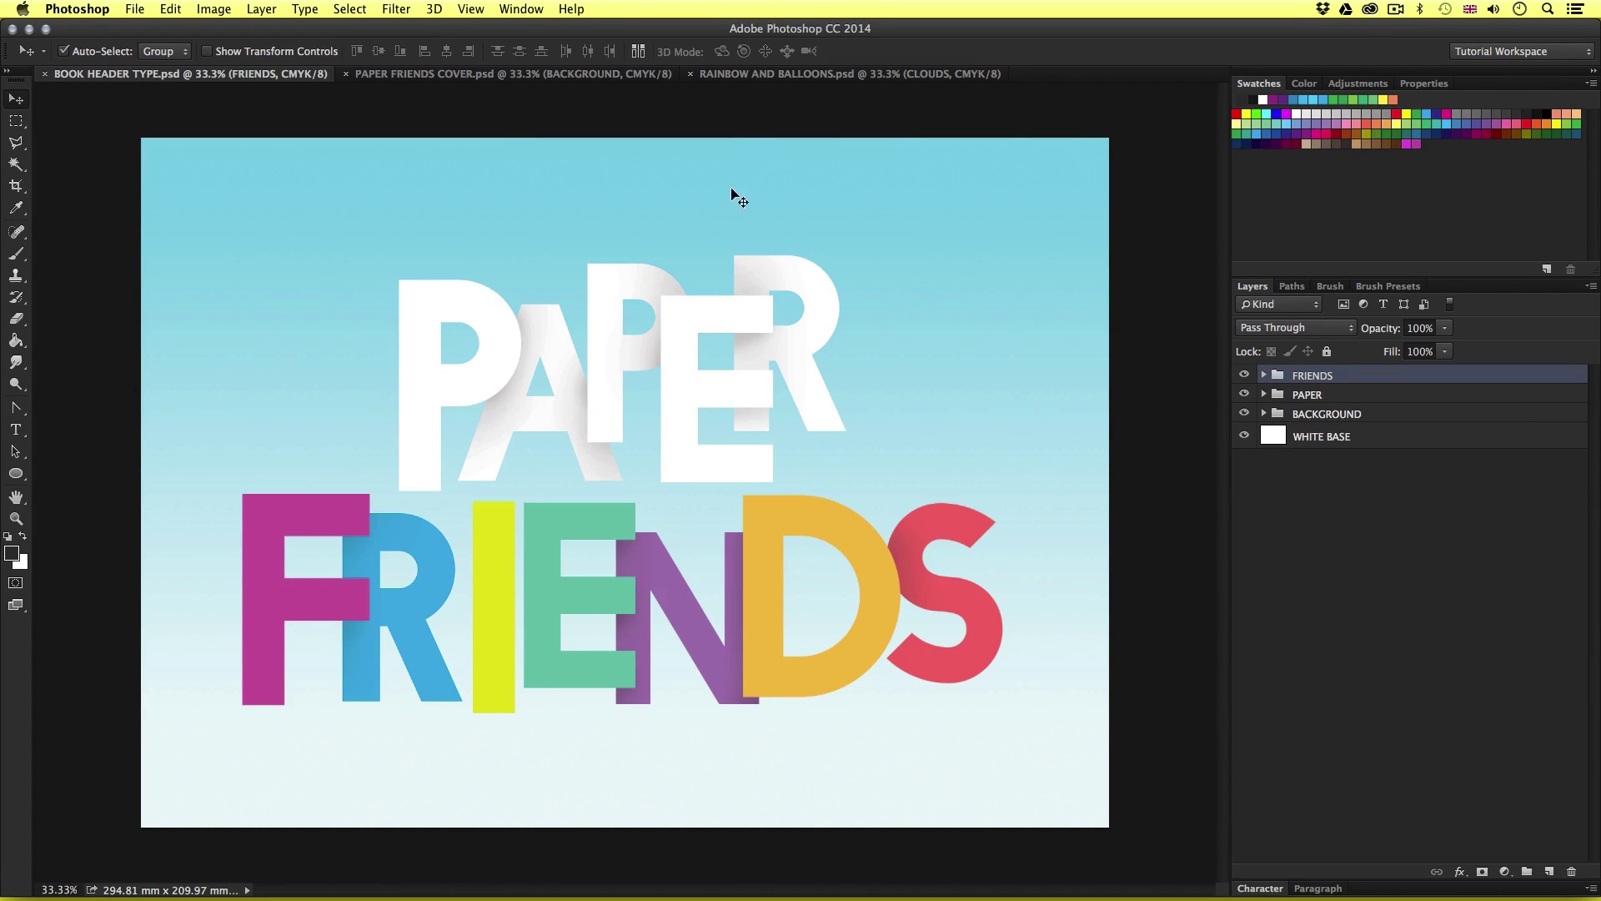
left_click(737, 79)
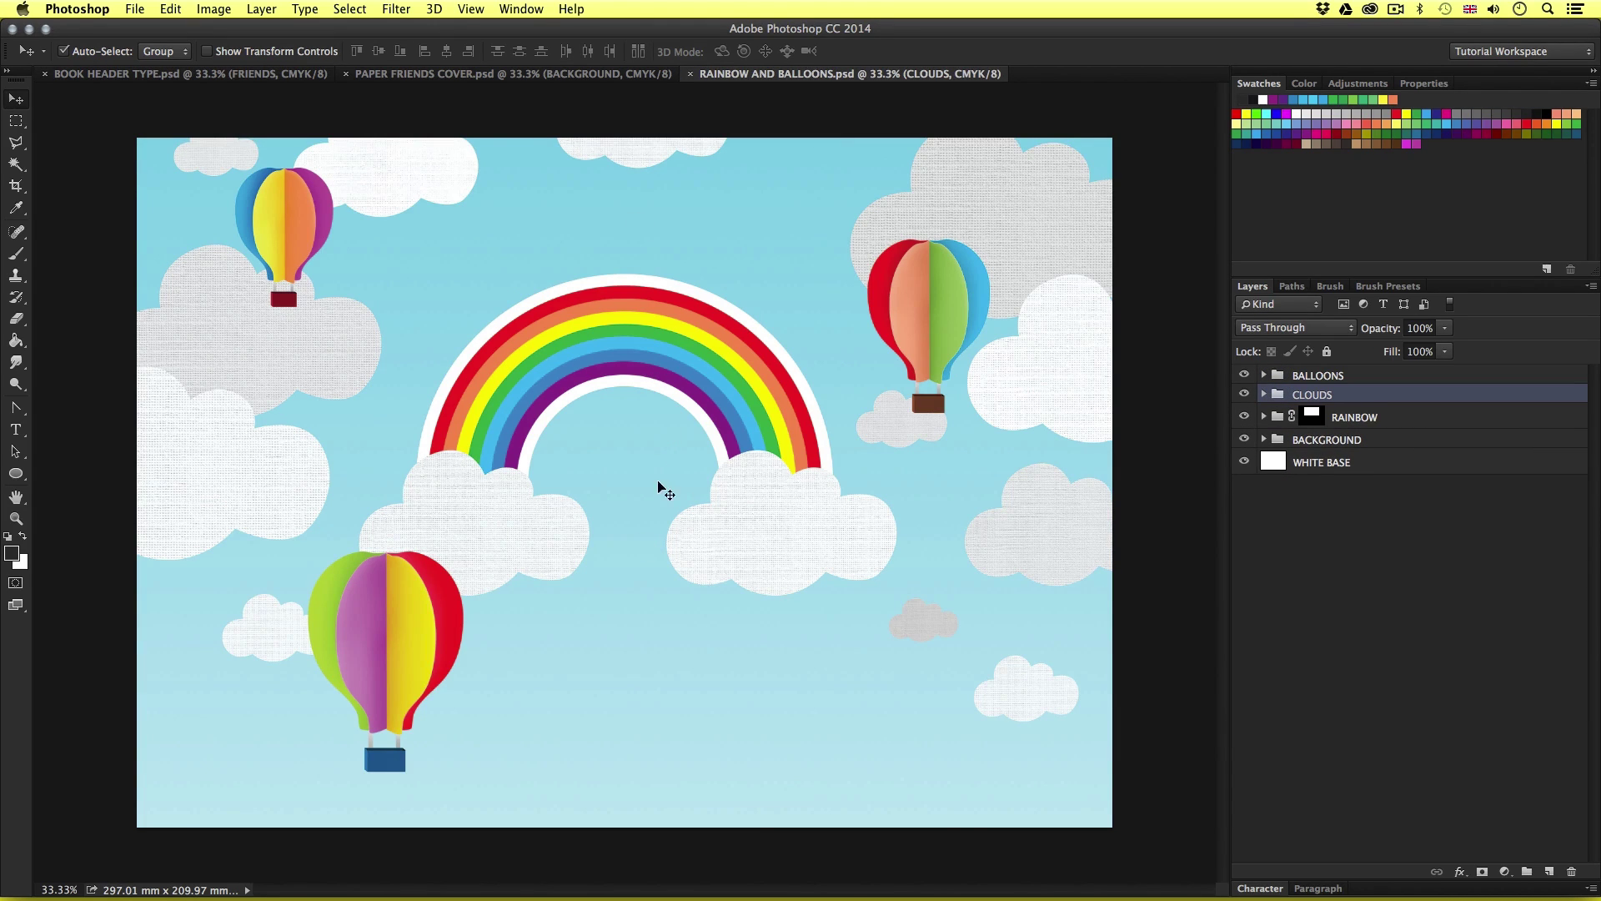
left_click(191, 74)
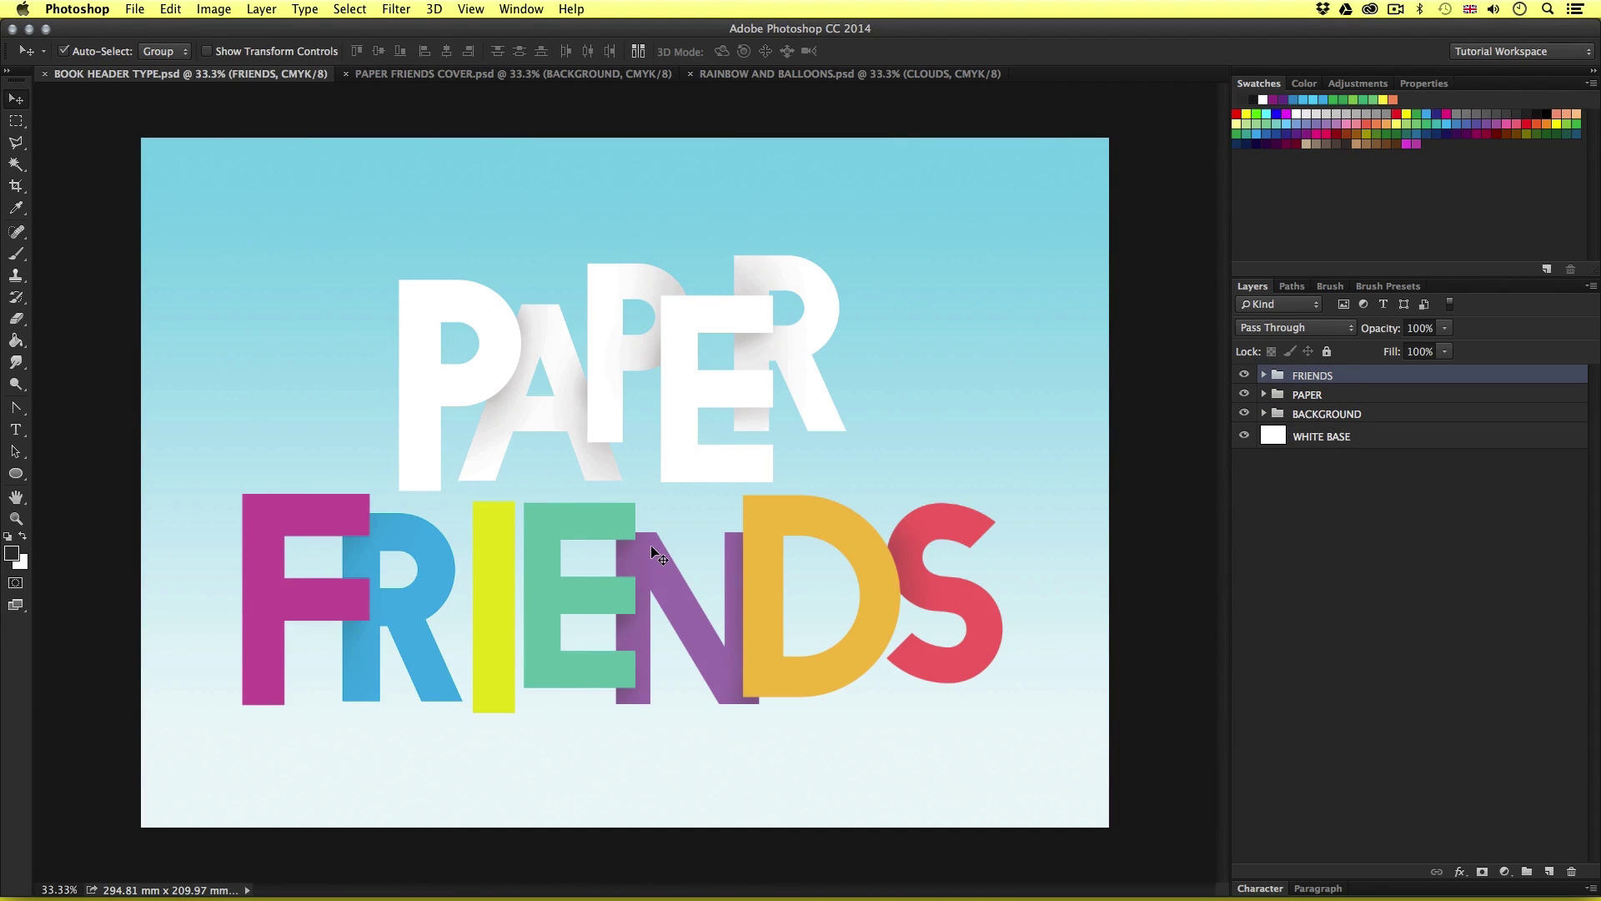
left_click(457, 74)
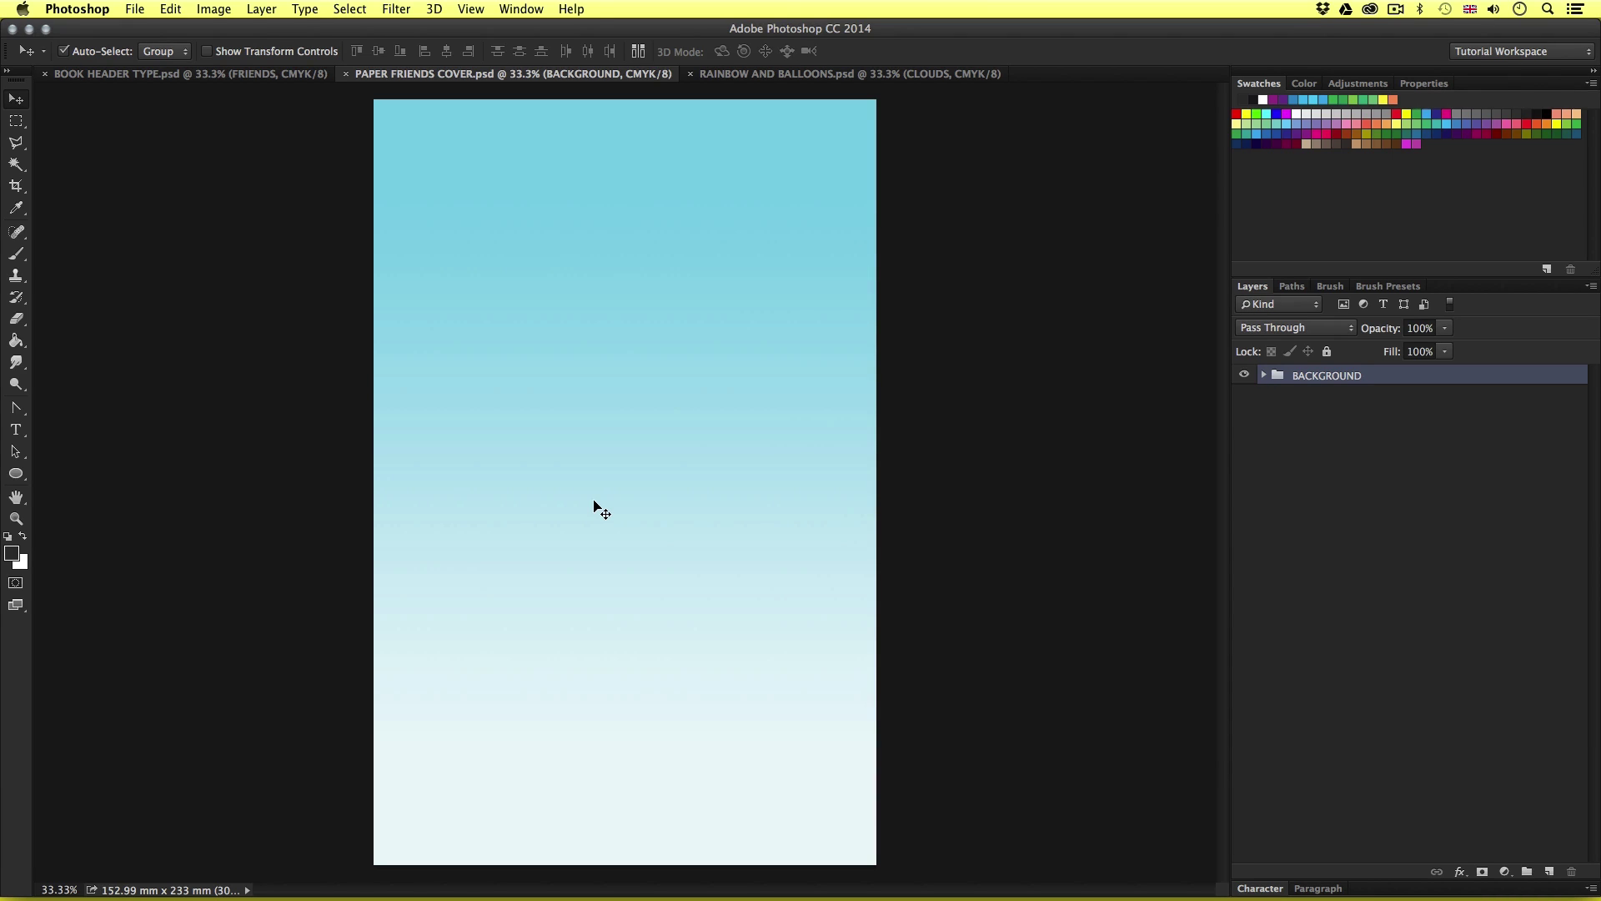
left_click(809, 73)
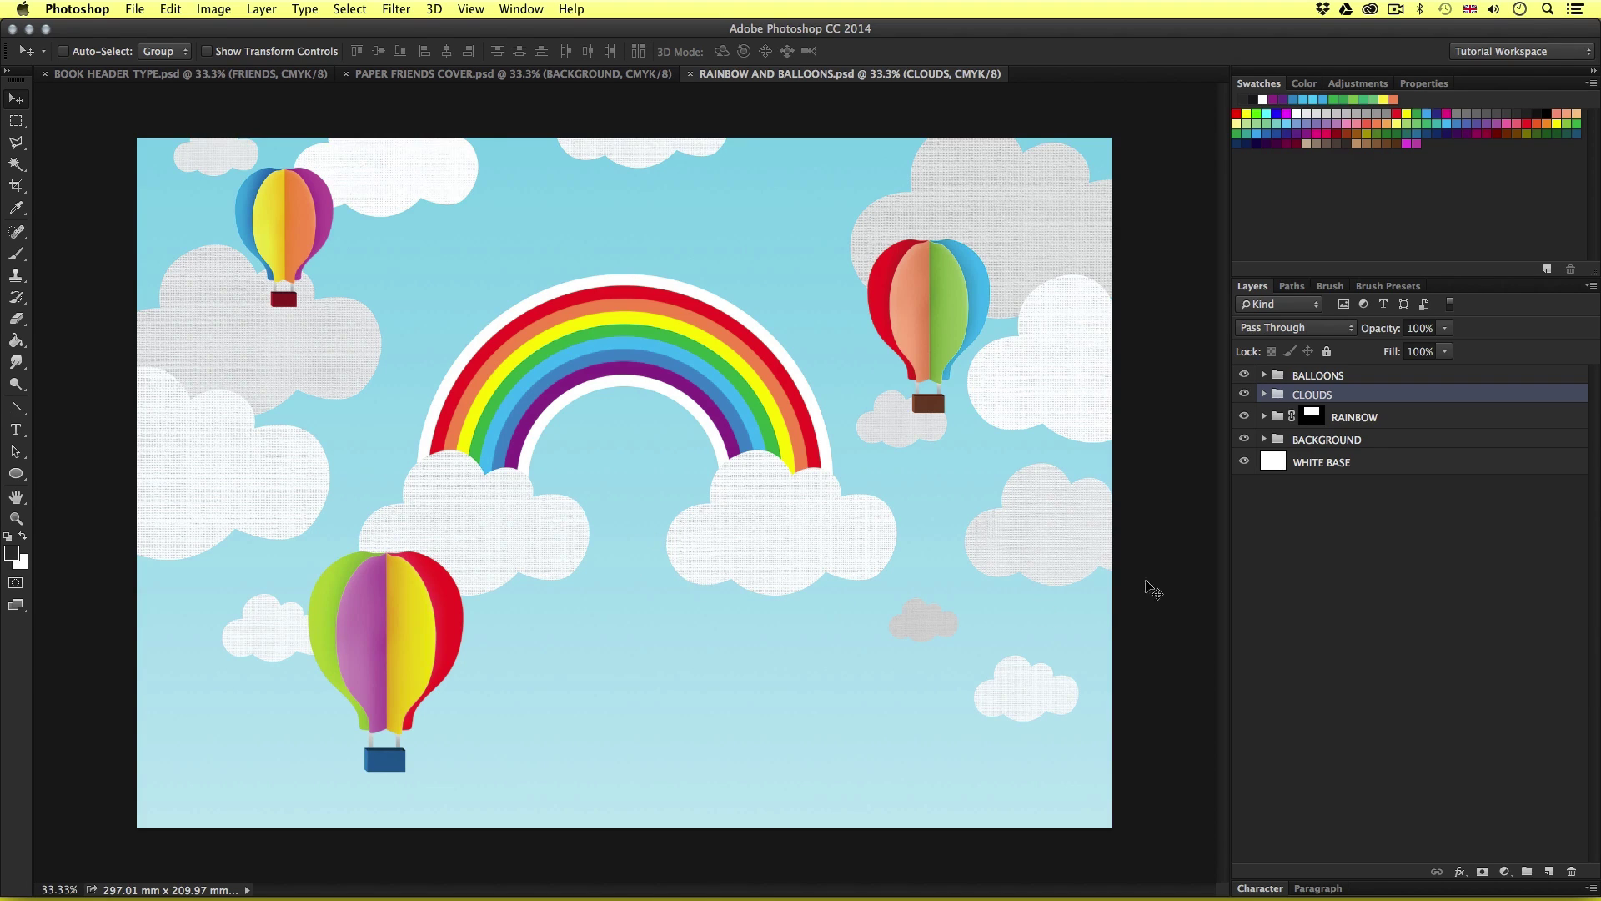
- Inspect the BALLOONS, CLOUDS and RAINBOW groups by toggling their visibility, and leave no layer selected
left_click(1395, 379)
left_click(1396, 401)
left_click(1395, 426)
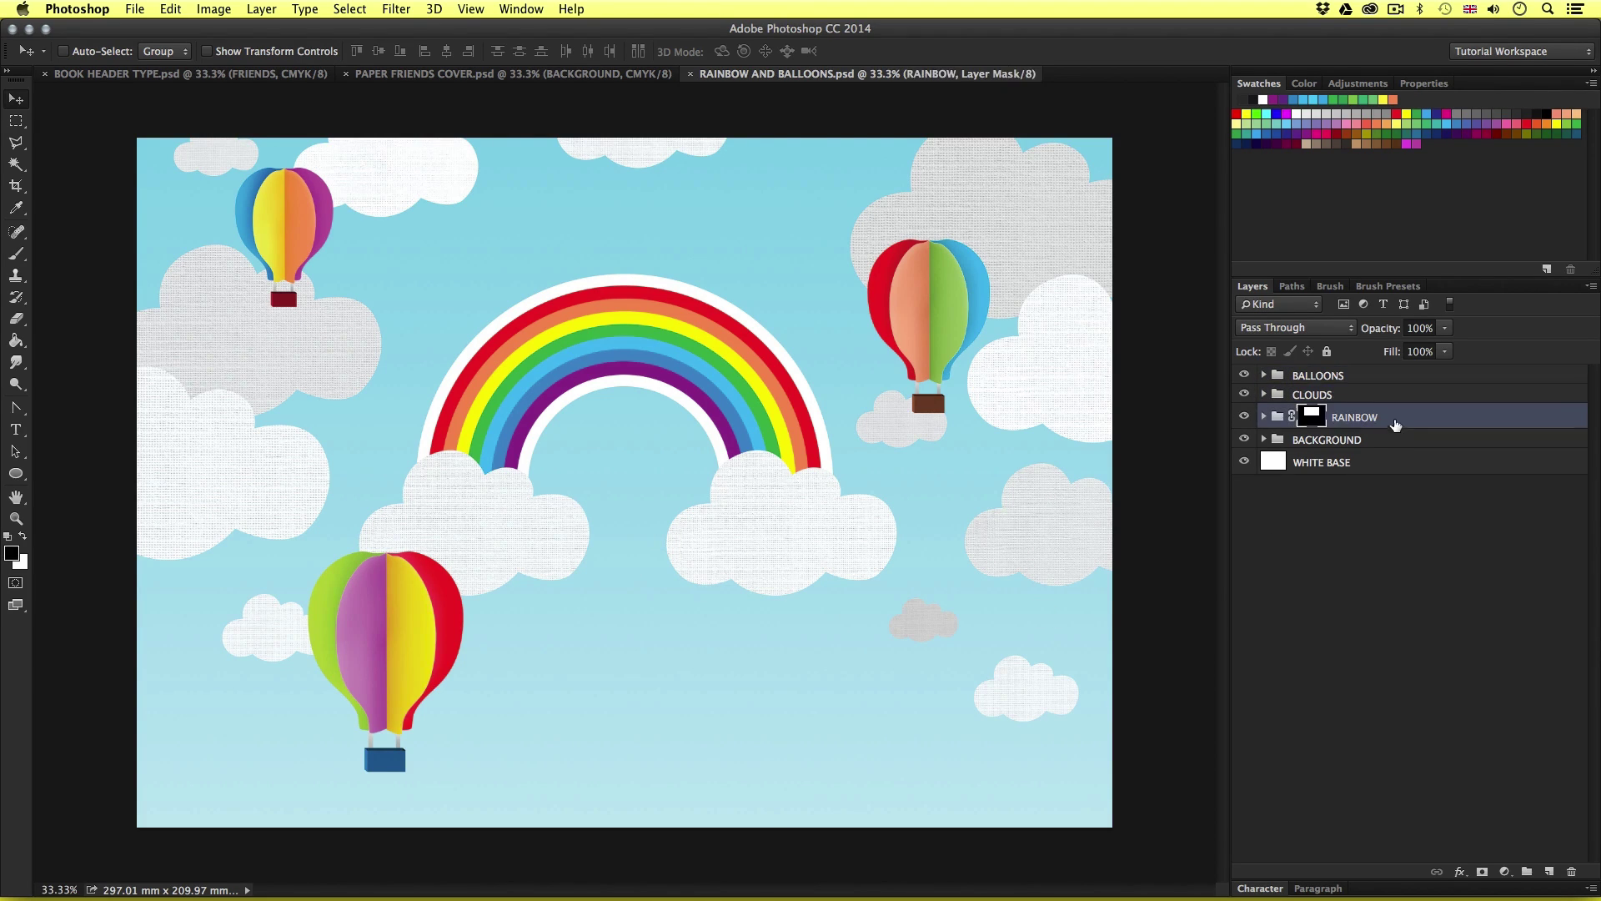
left_click(1245, 380)
left_click(1245, 397)
left_click(1245, 395)
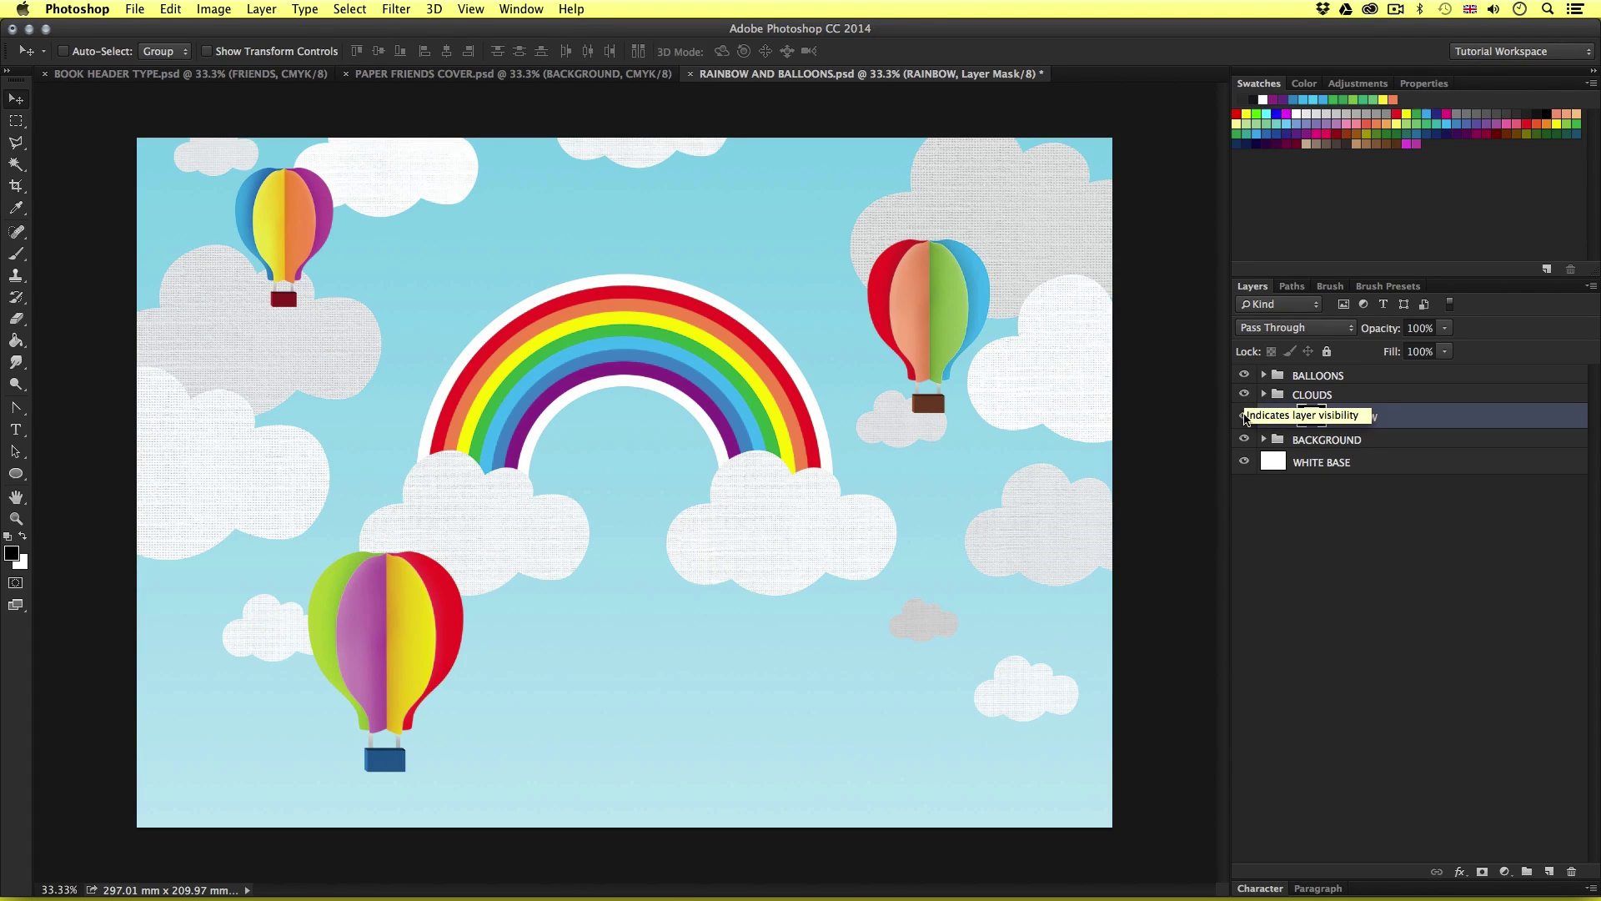
left_click(1245, 417)
left_click(1244, 417)
left_click(1336, 578)
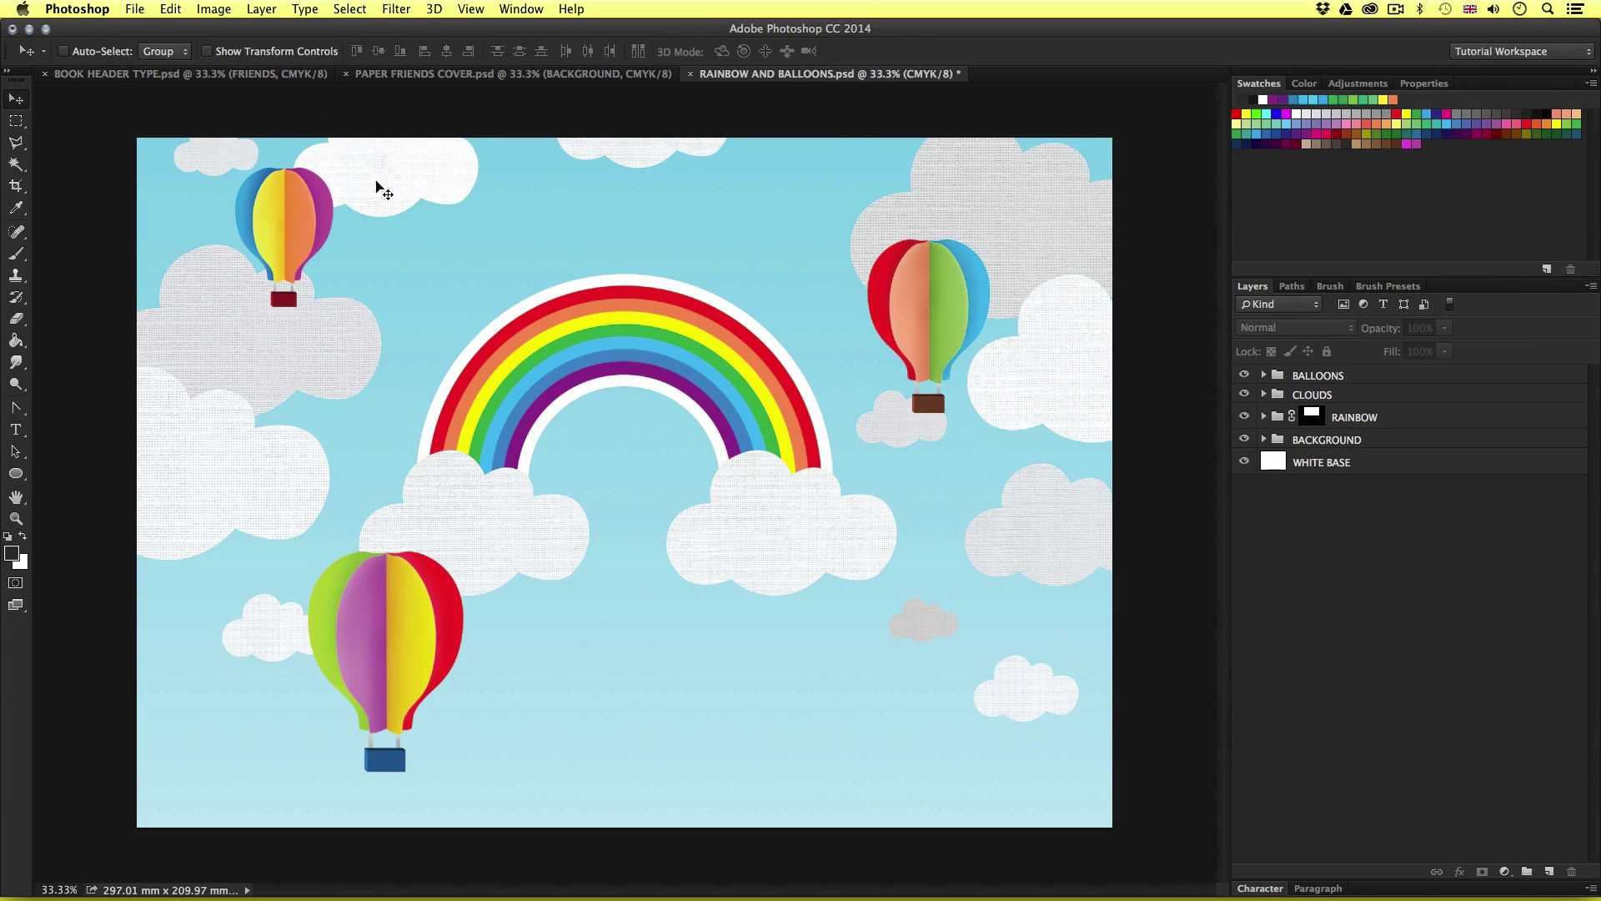
- Copy the CLOUDS group from RAINBOW AND BALLOONS.psd into BOOK HEADER TYPE.psd
left_click(196, 77)
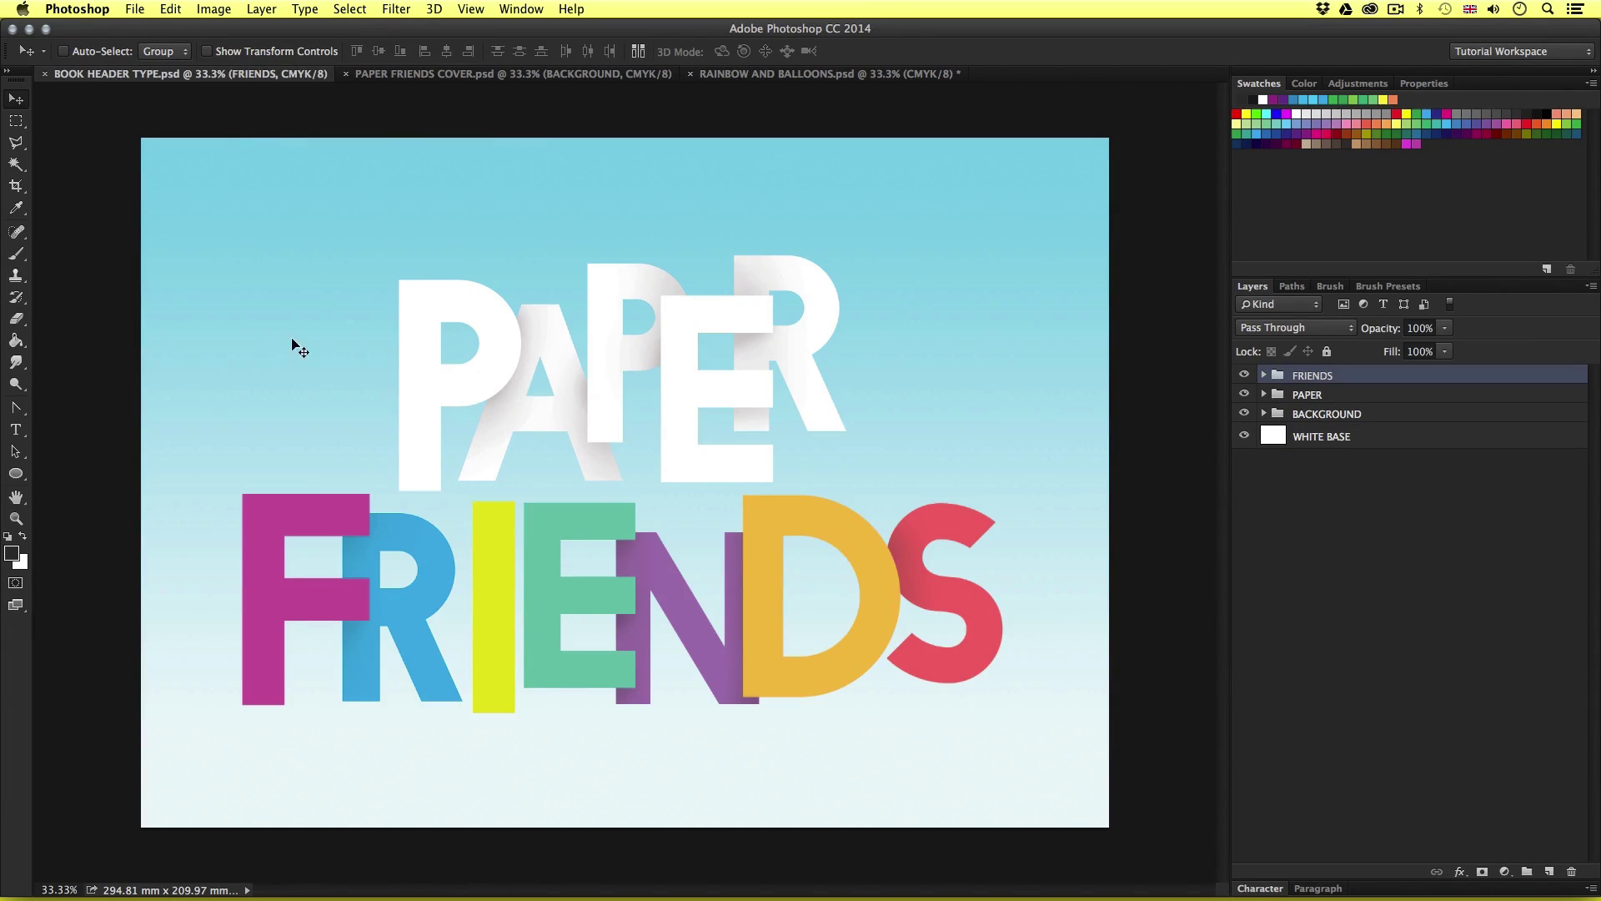
left_click(757, 75)
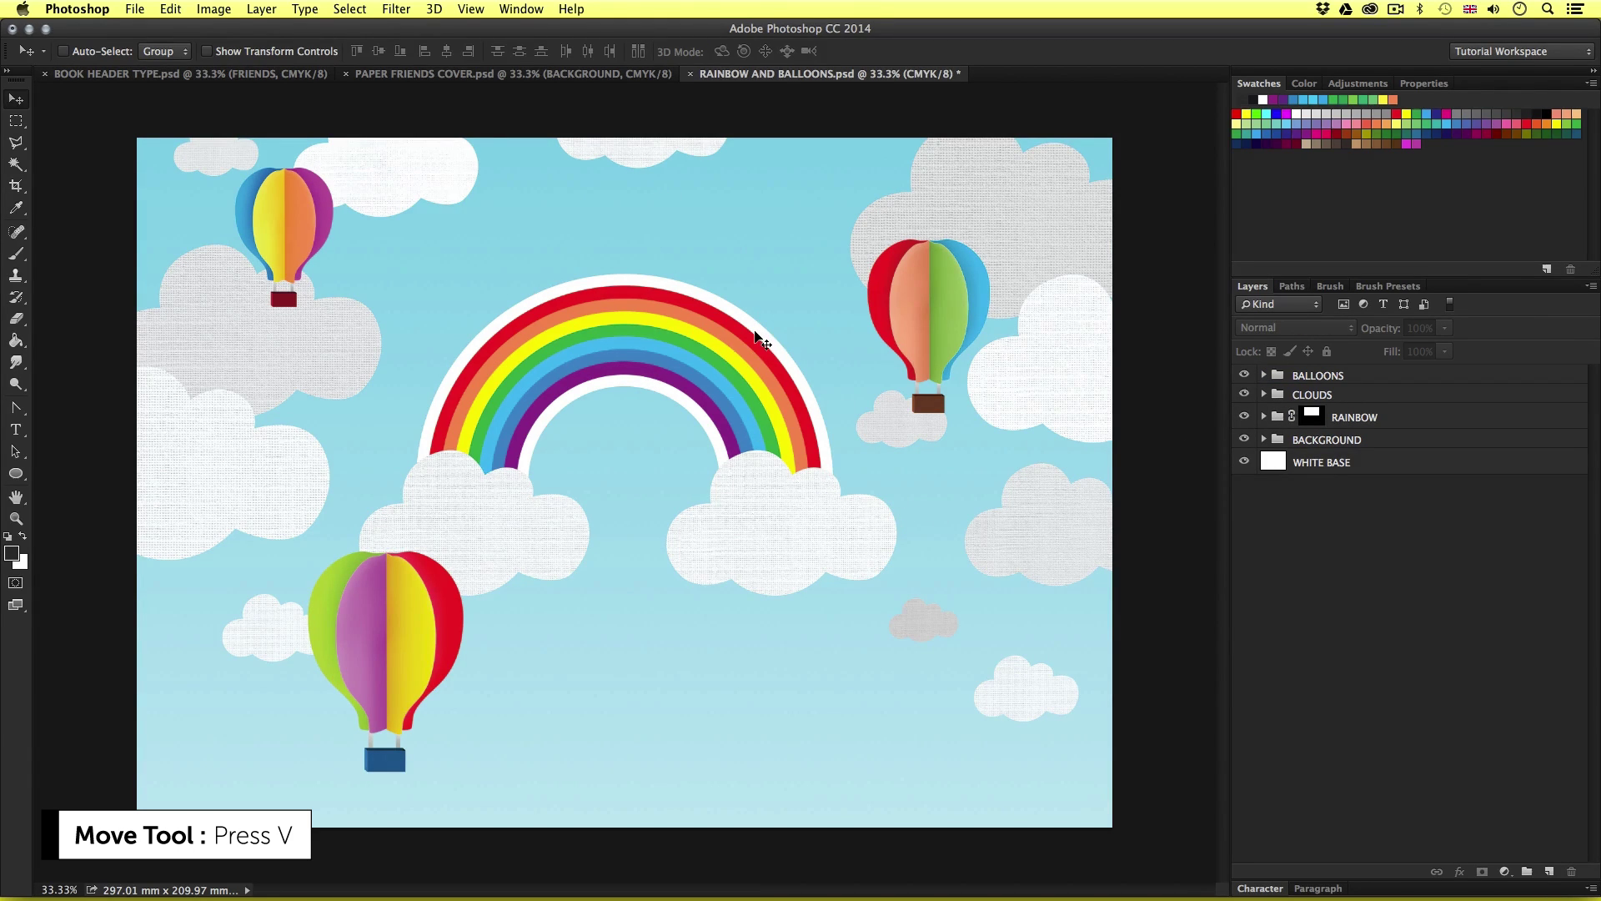
left_click(1358, 395)
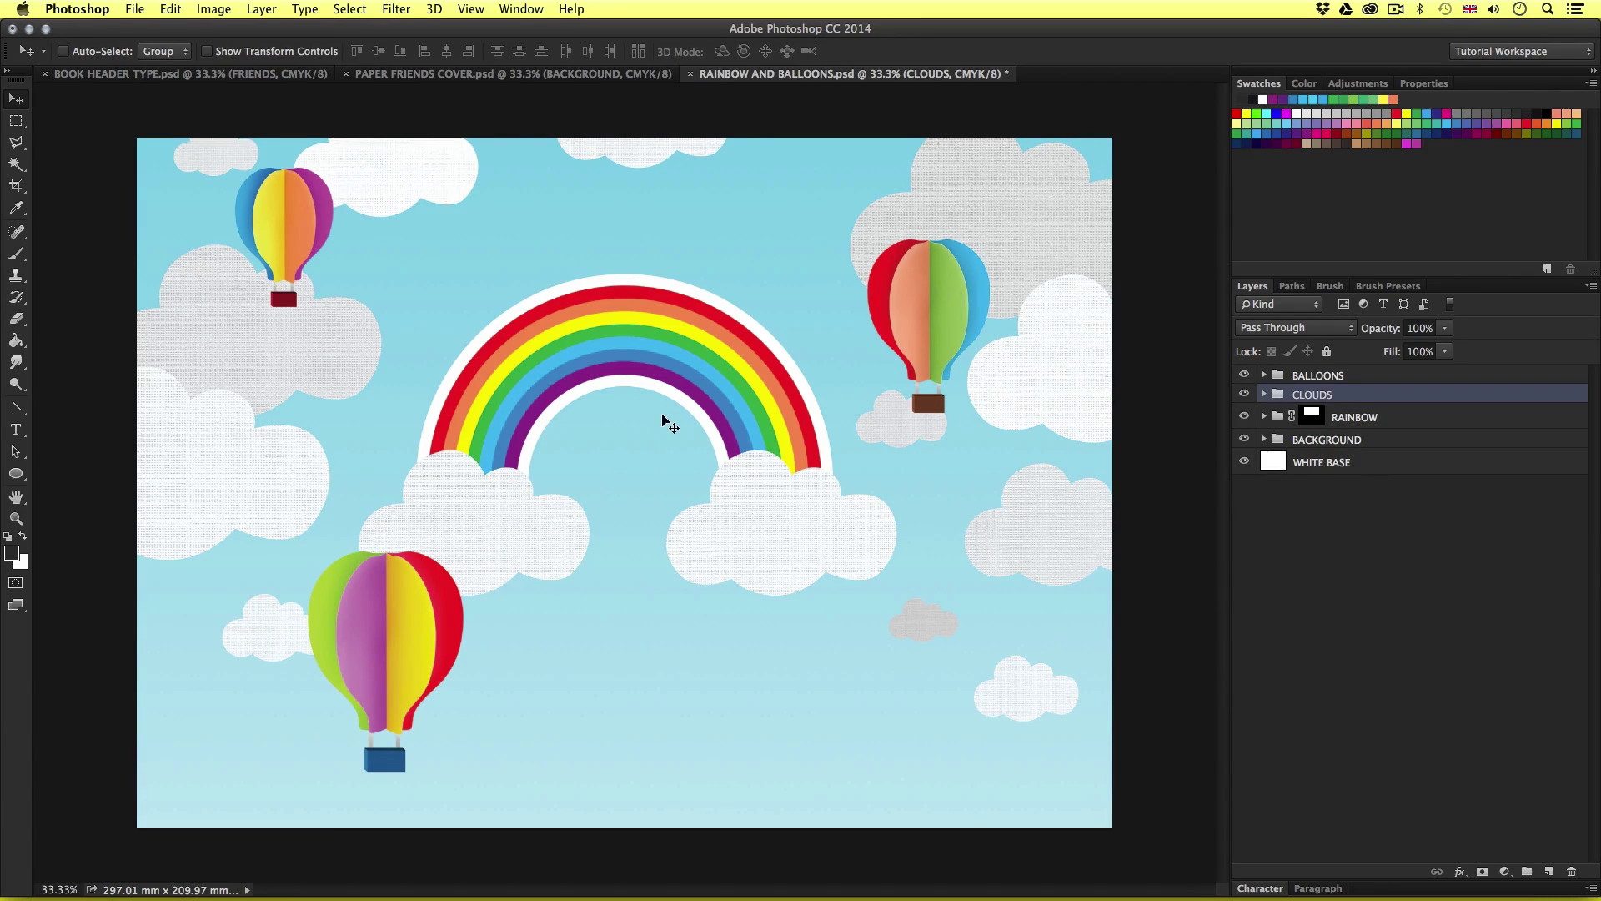
left_click_drag(642, 471, 257, 81)
left_click(254, 72)
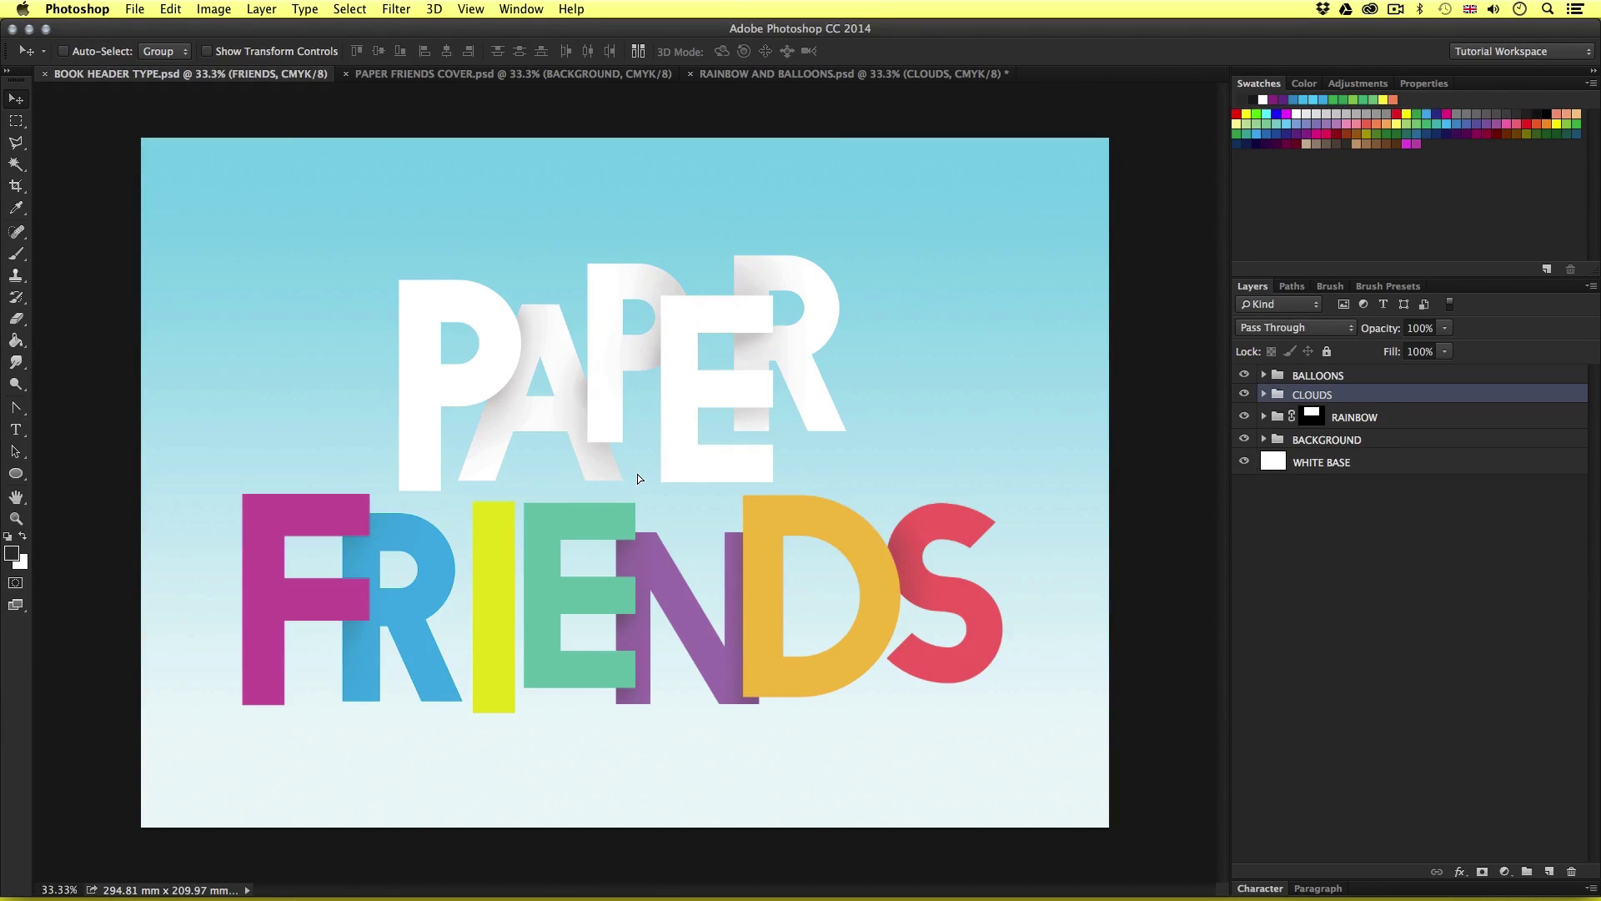
left_click_drag(638, 474, 637, 473)
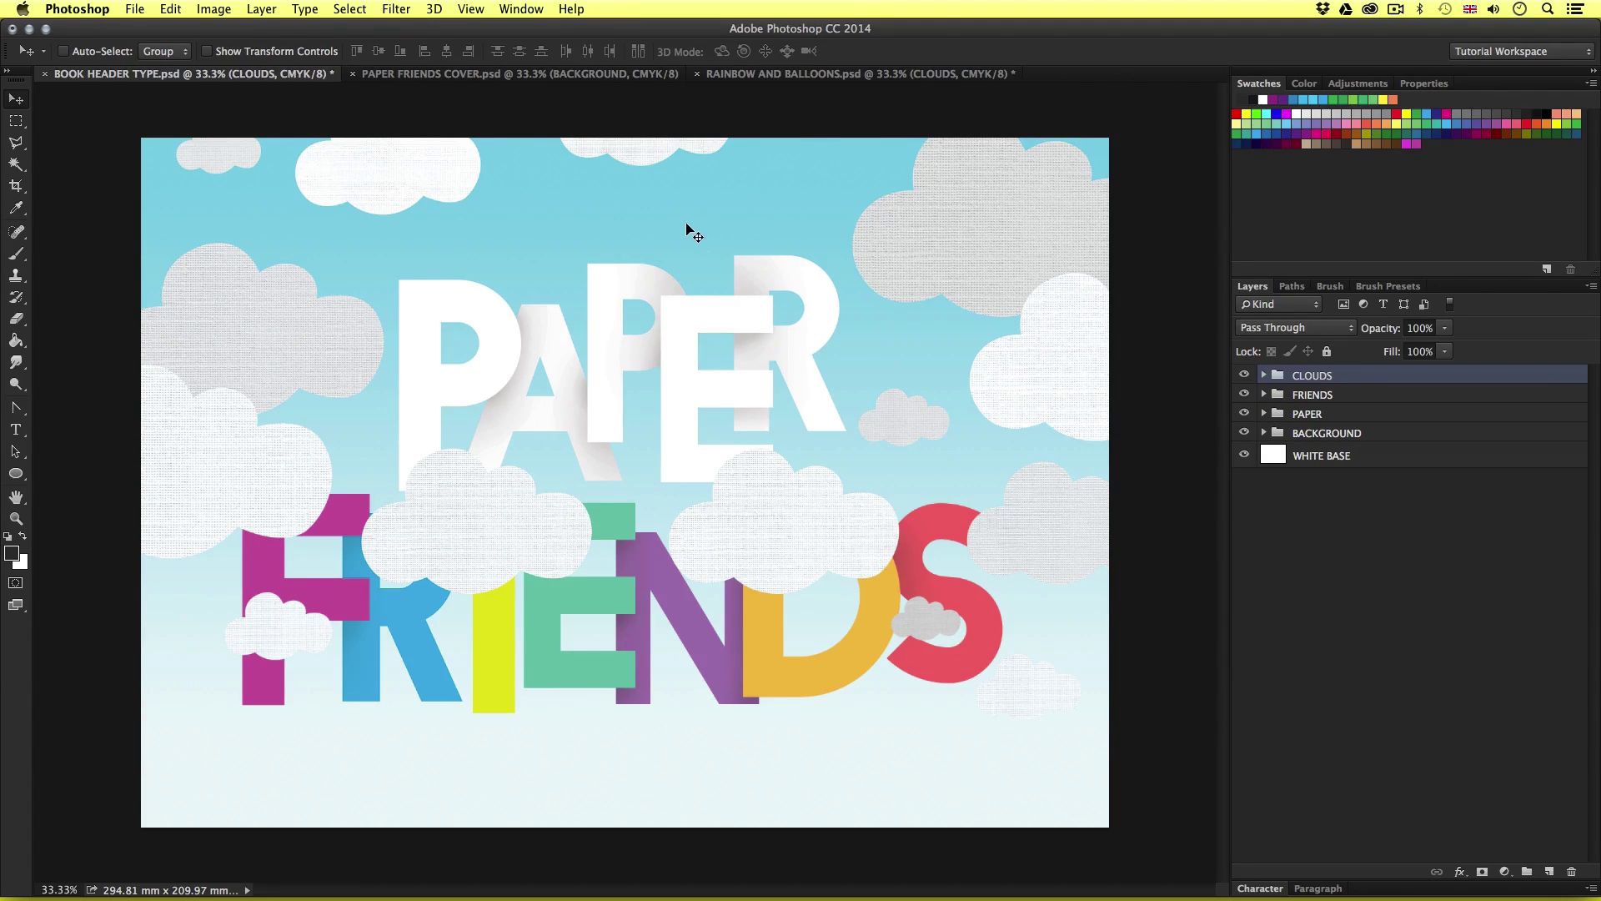
- Shift the clouds down and to the left, and place the CLOUDS group between the PAPER and BACKGROUND groups
left_click_drag(707, 267, 668, 301)
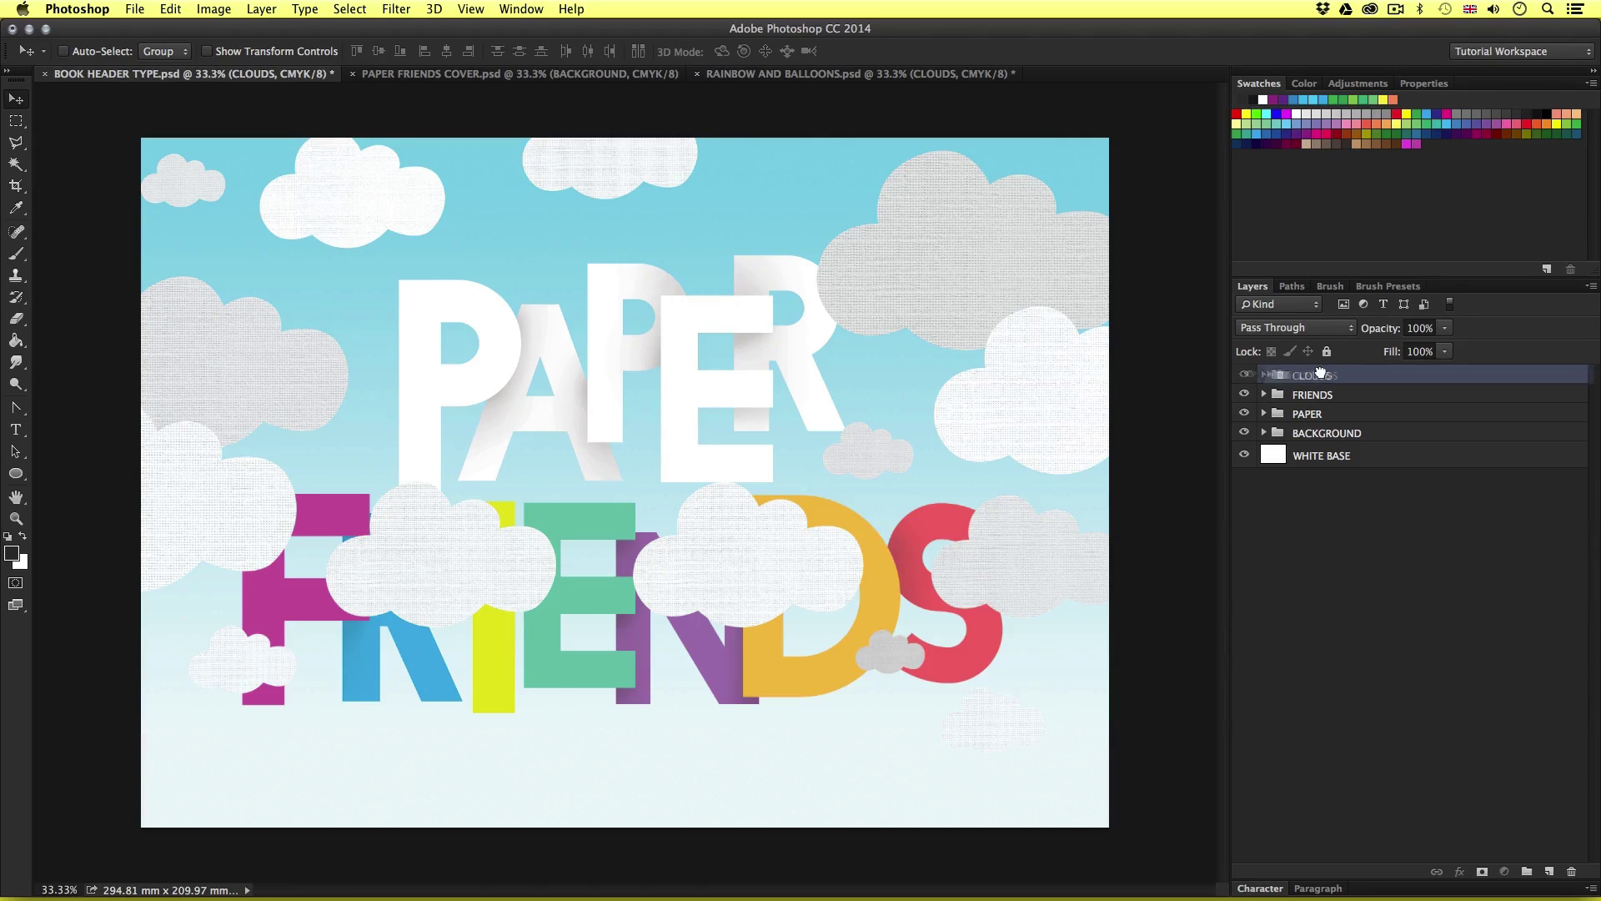
left_click_drag(1314, 377, 1314, 423)
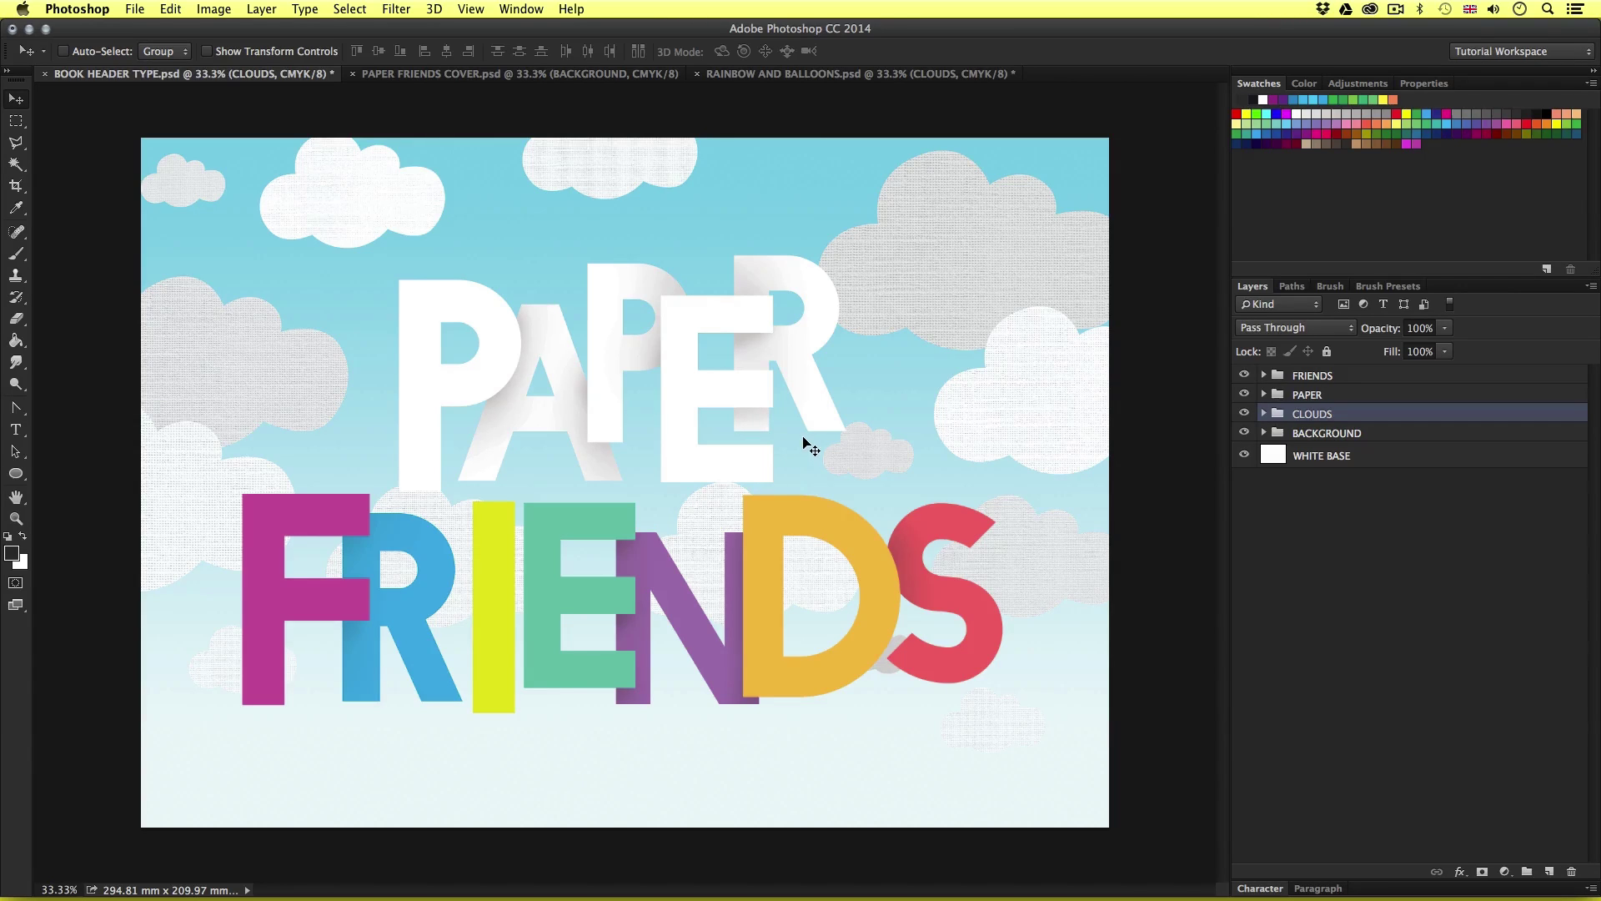
left_click_drag(818, 453, 816, 450)
- Examine the cloud and Levels layers inside the CLOUDS group, and collapse the group again
left_click(1265, 415)
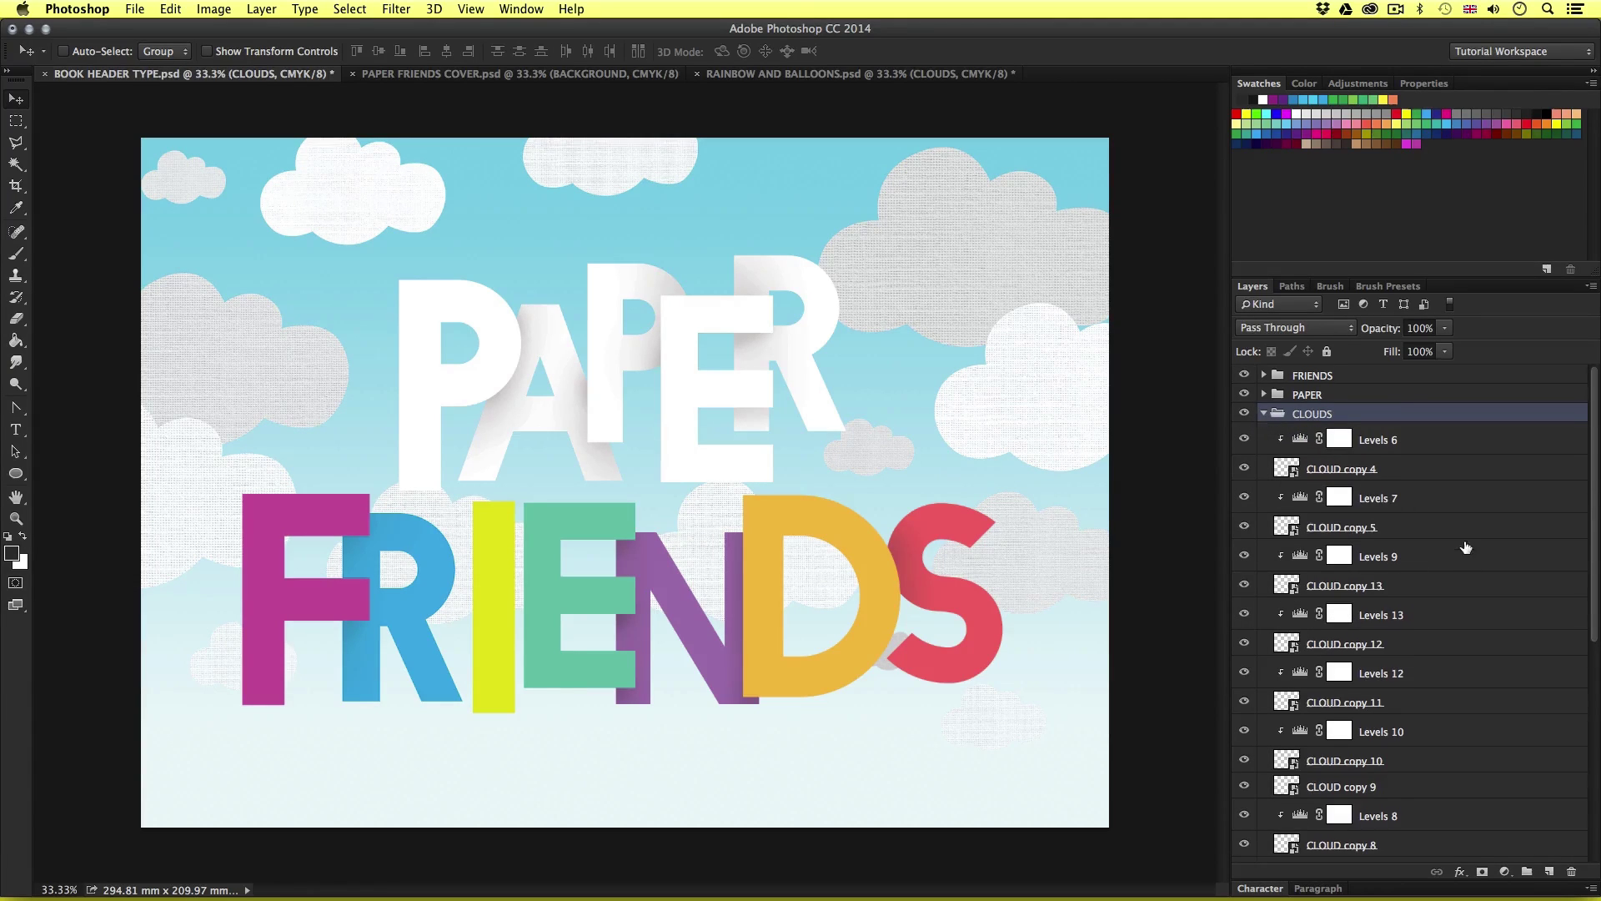
scroll(1474, 560, "down", 5)
scroll(1474, 560, "down", 5)
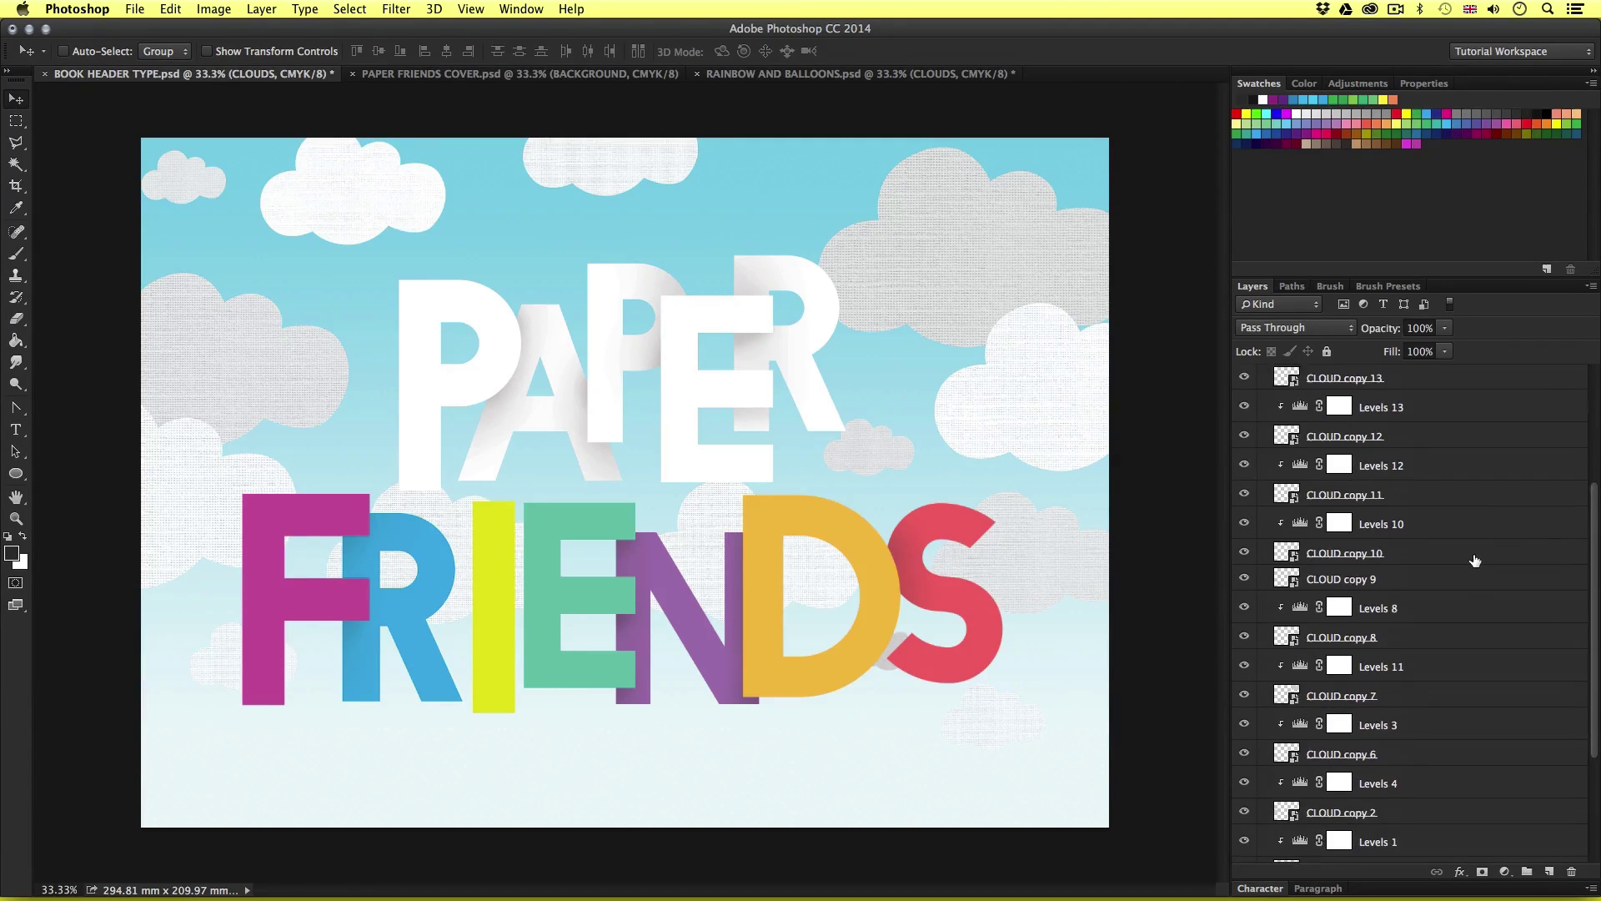
scroll(1376, 612, "up", 10)
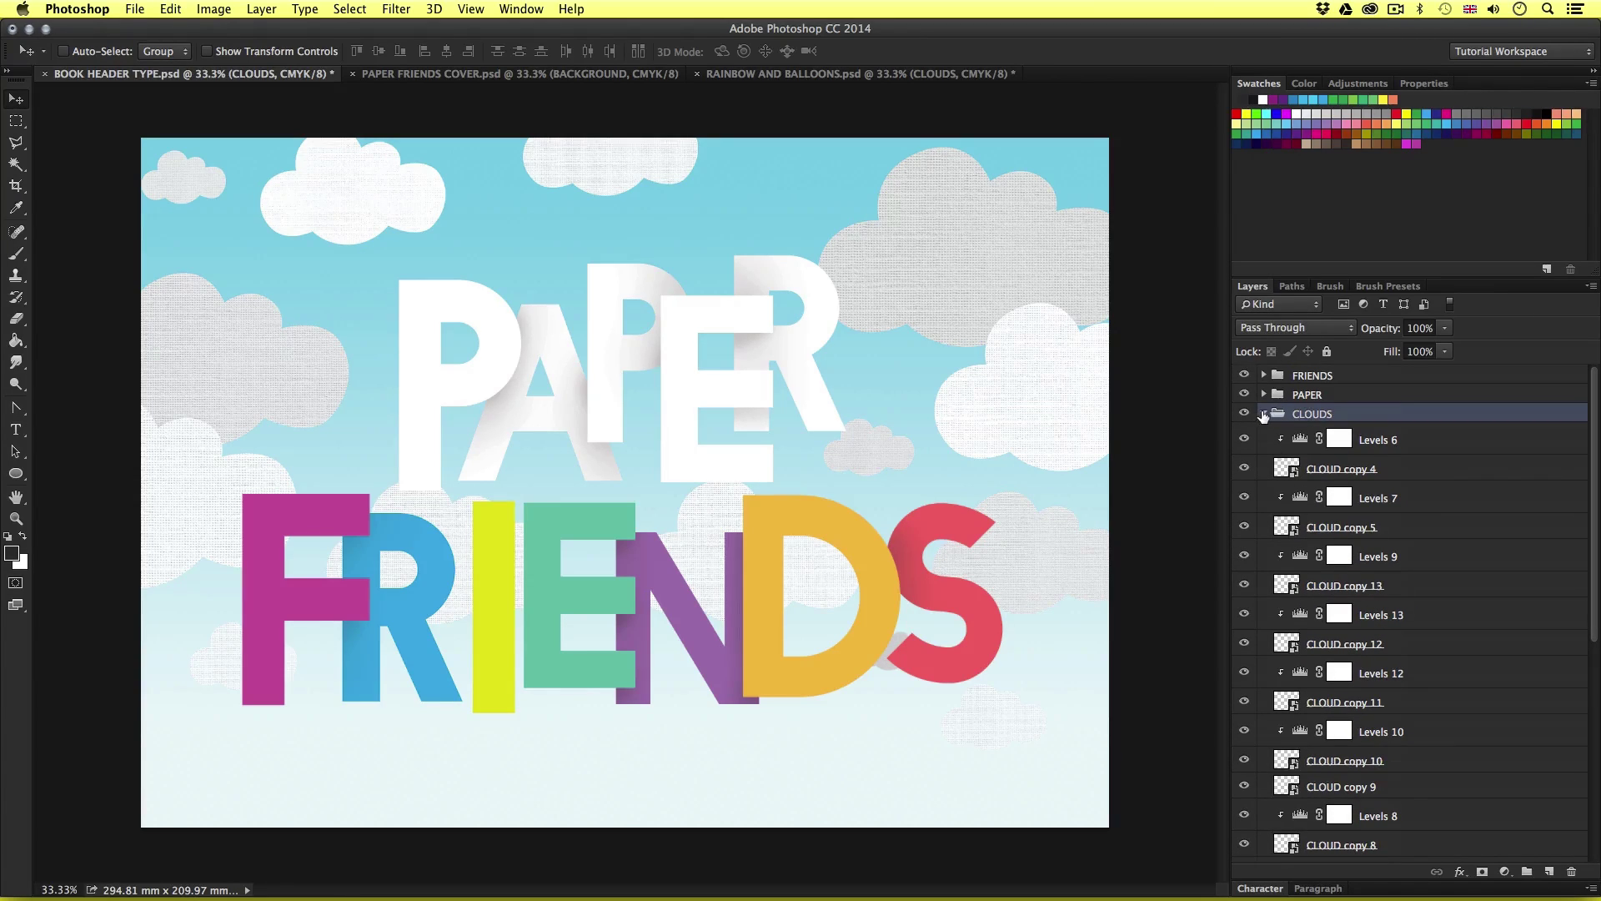
left_click(1264, 414)
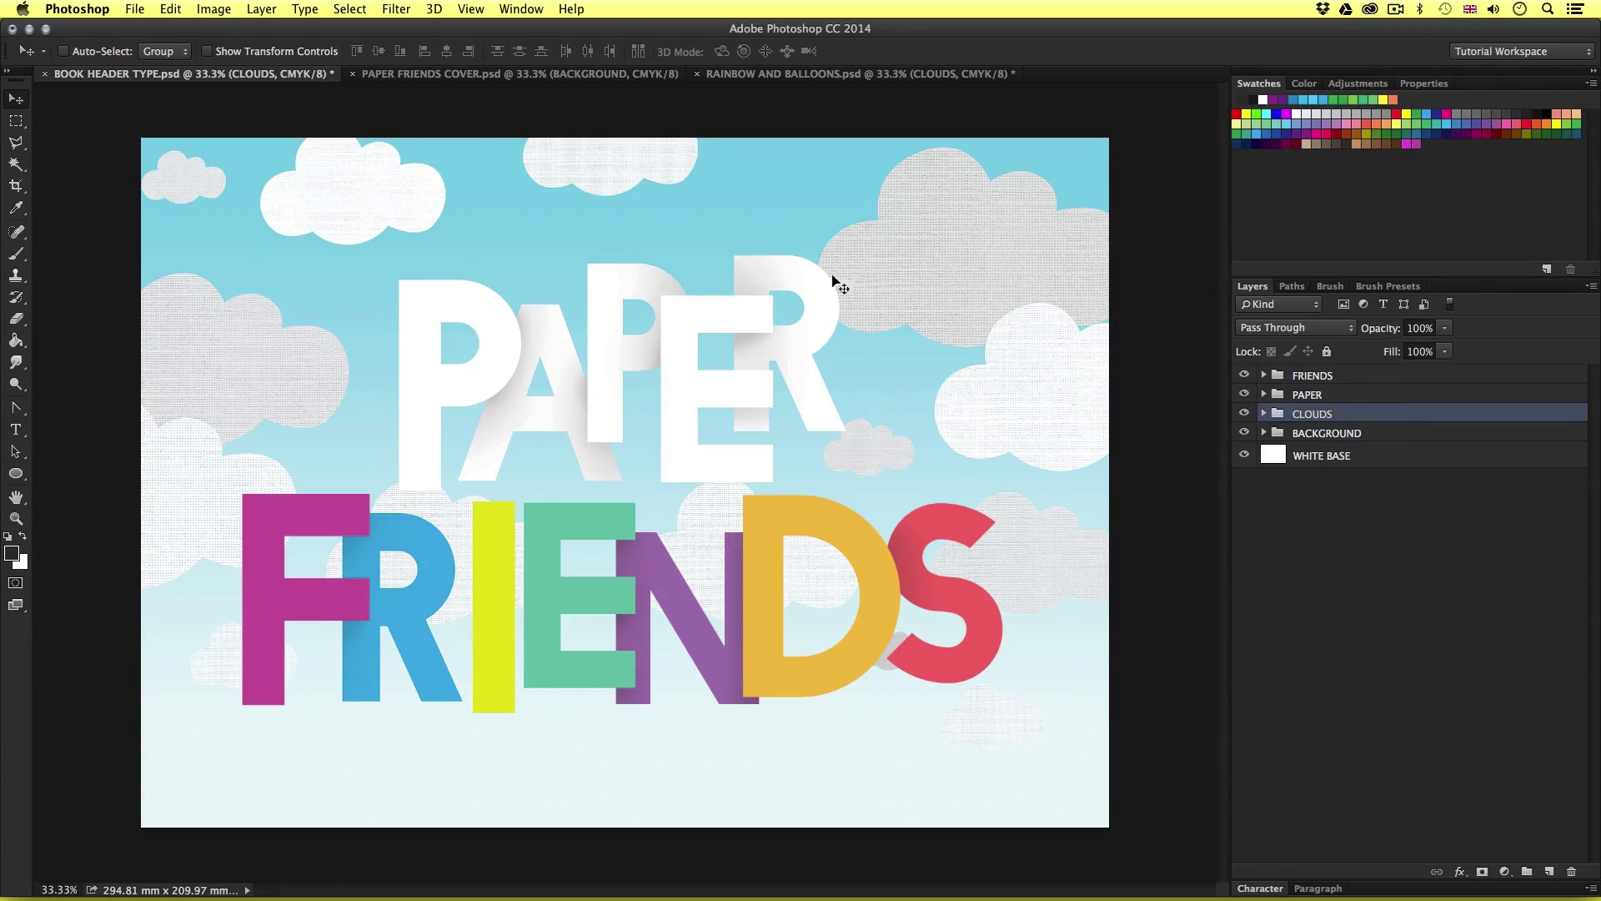
- Move the whole CLOUDS group slightly down and to the right behind the lettering
mouse_move(917, 315)
left_mouse_down()
mouse_move(935, 334)
mouse_move(923, 316)
left_mouse_up()
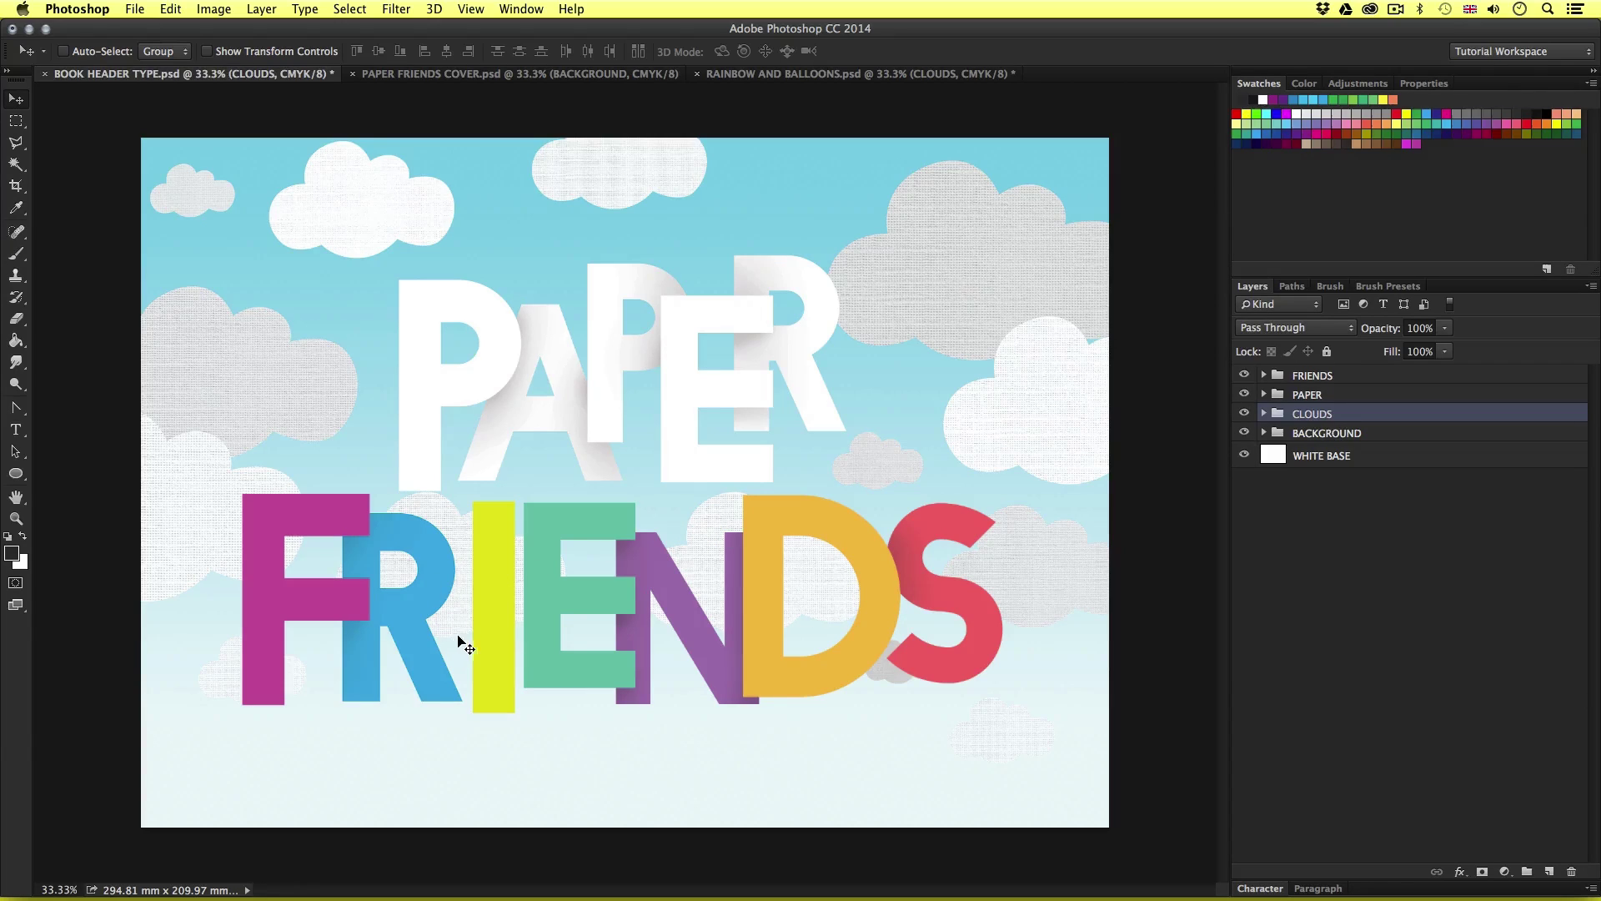
- Delete the cloud behind the letter R of FRIENDS (CLOUD copy) together with its Levels 1 adjustment layer
right_click(435, 512)
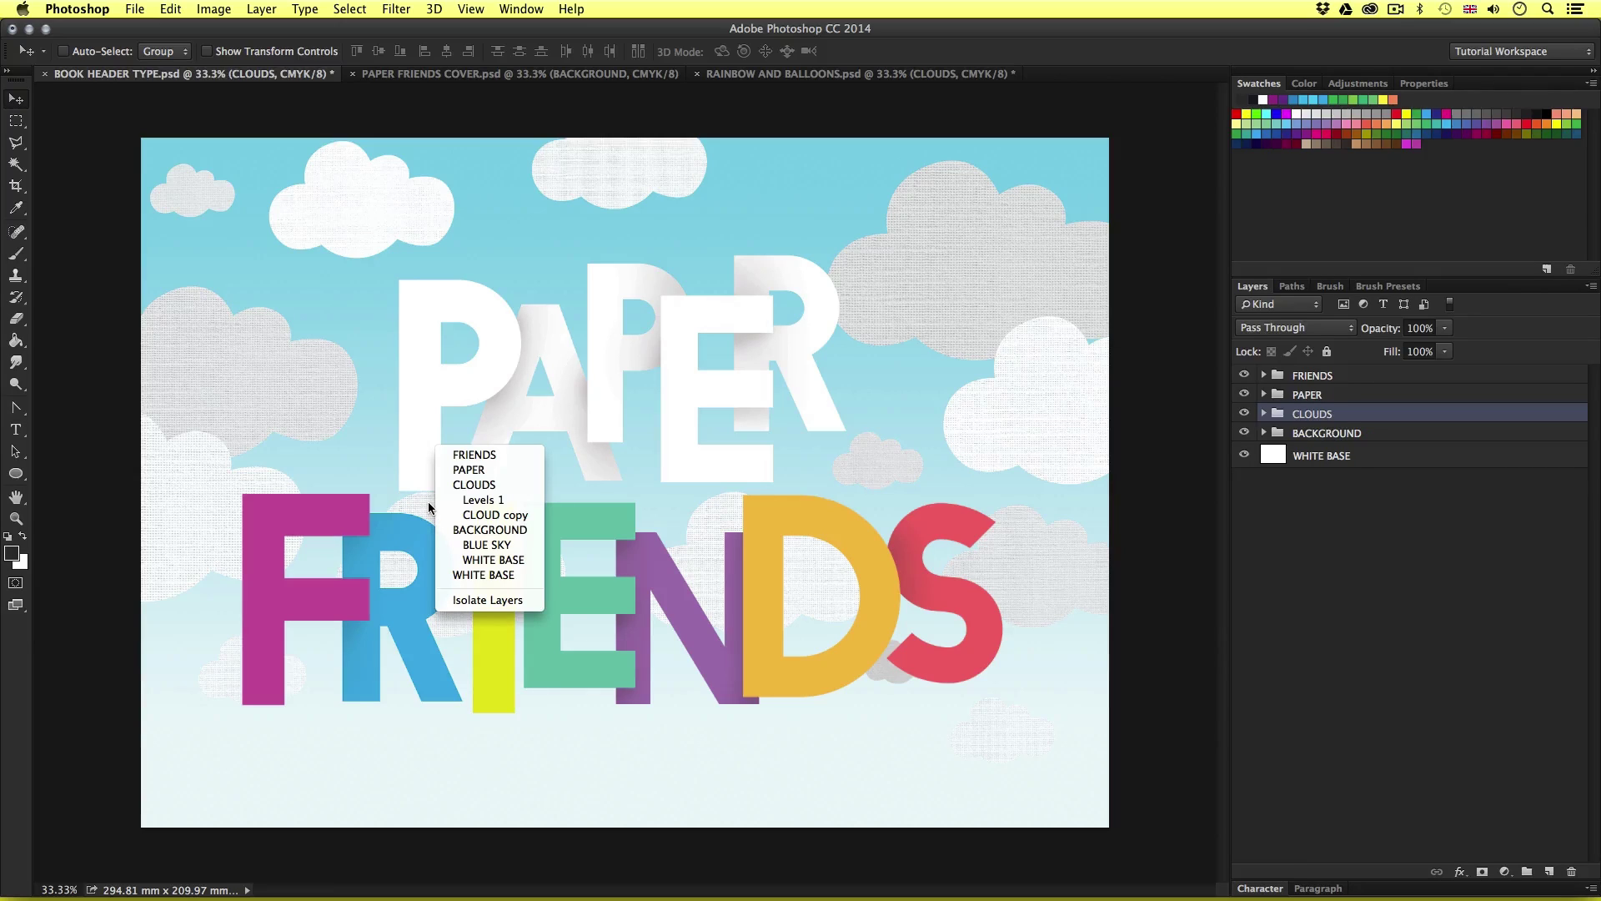
left_click(480, 515)
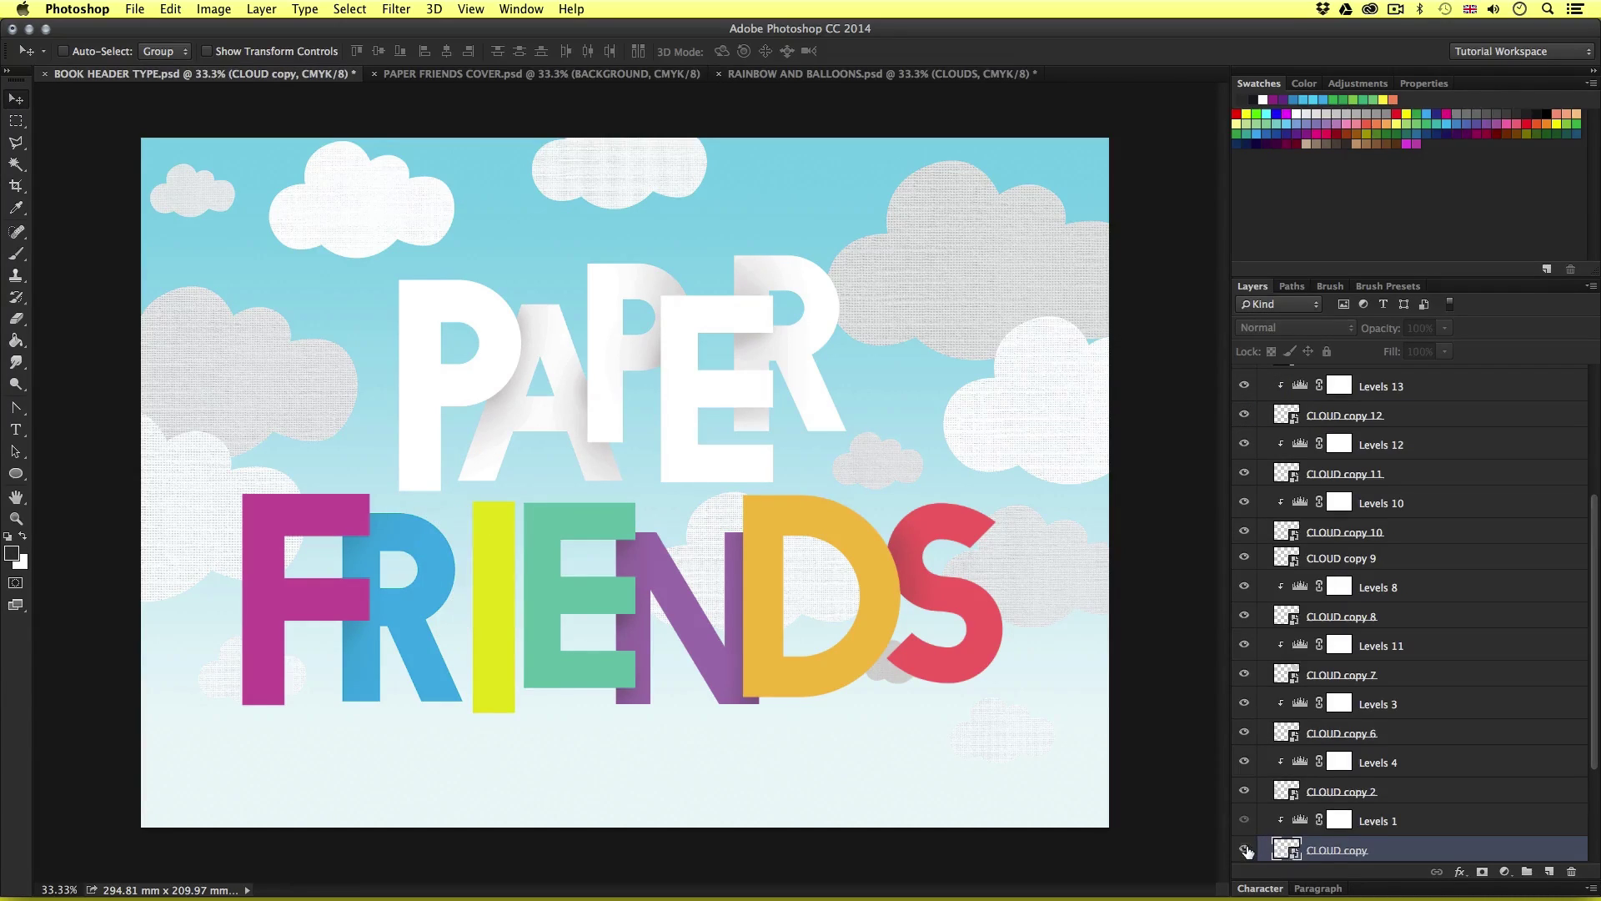
scroll(1423, 740, "down", 4)
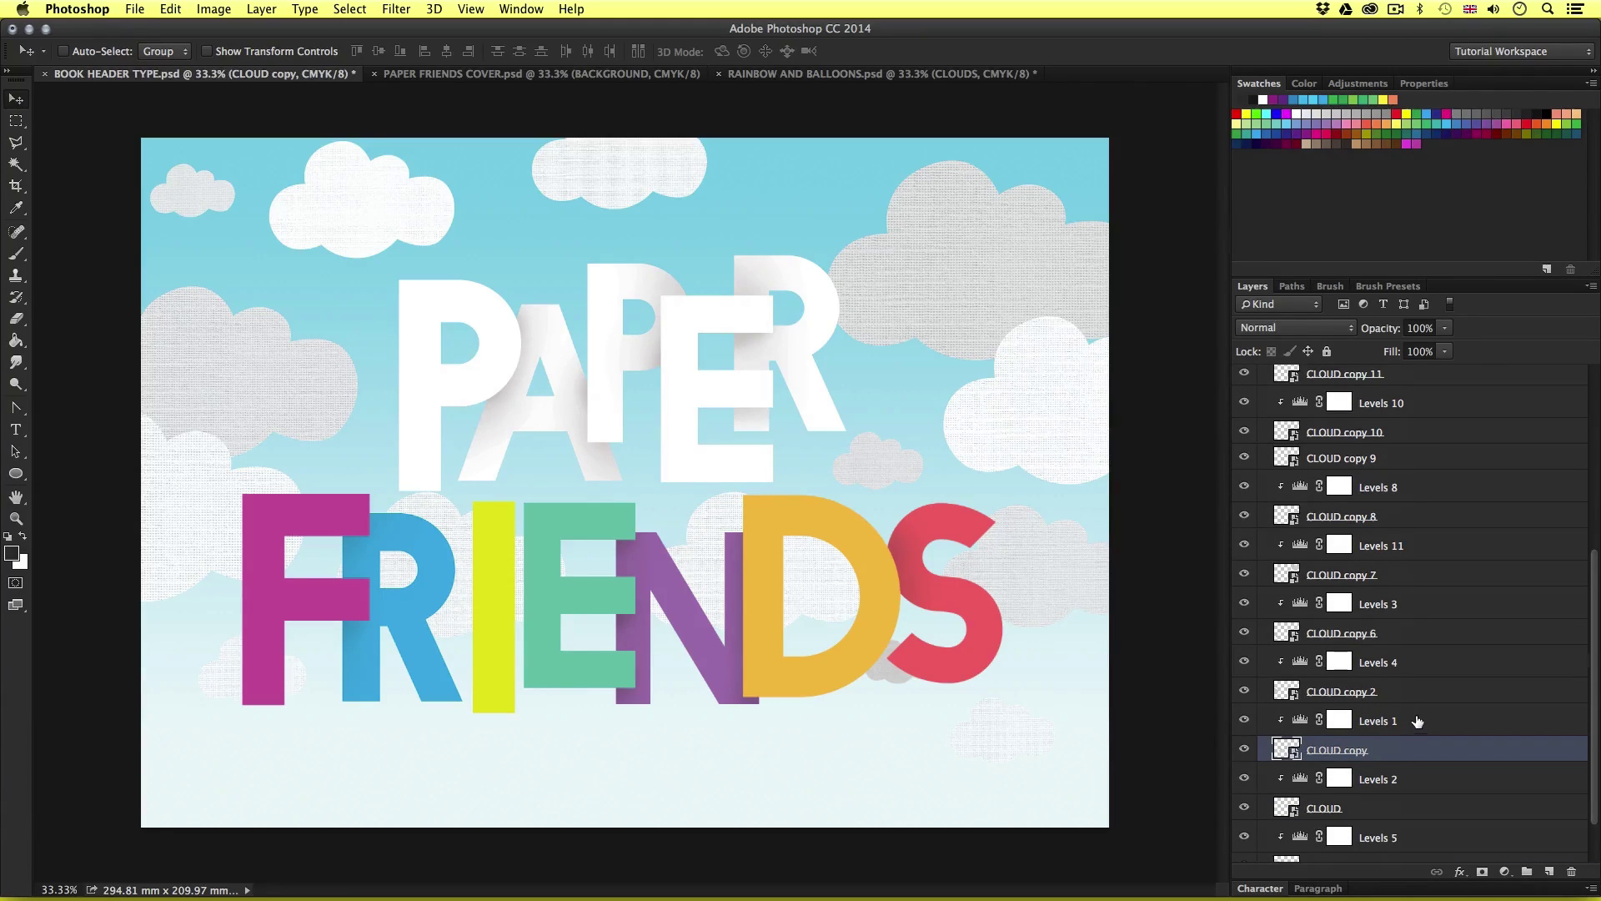
left_click(1417, 721, "shift")
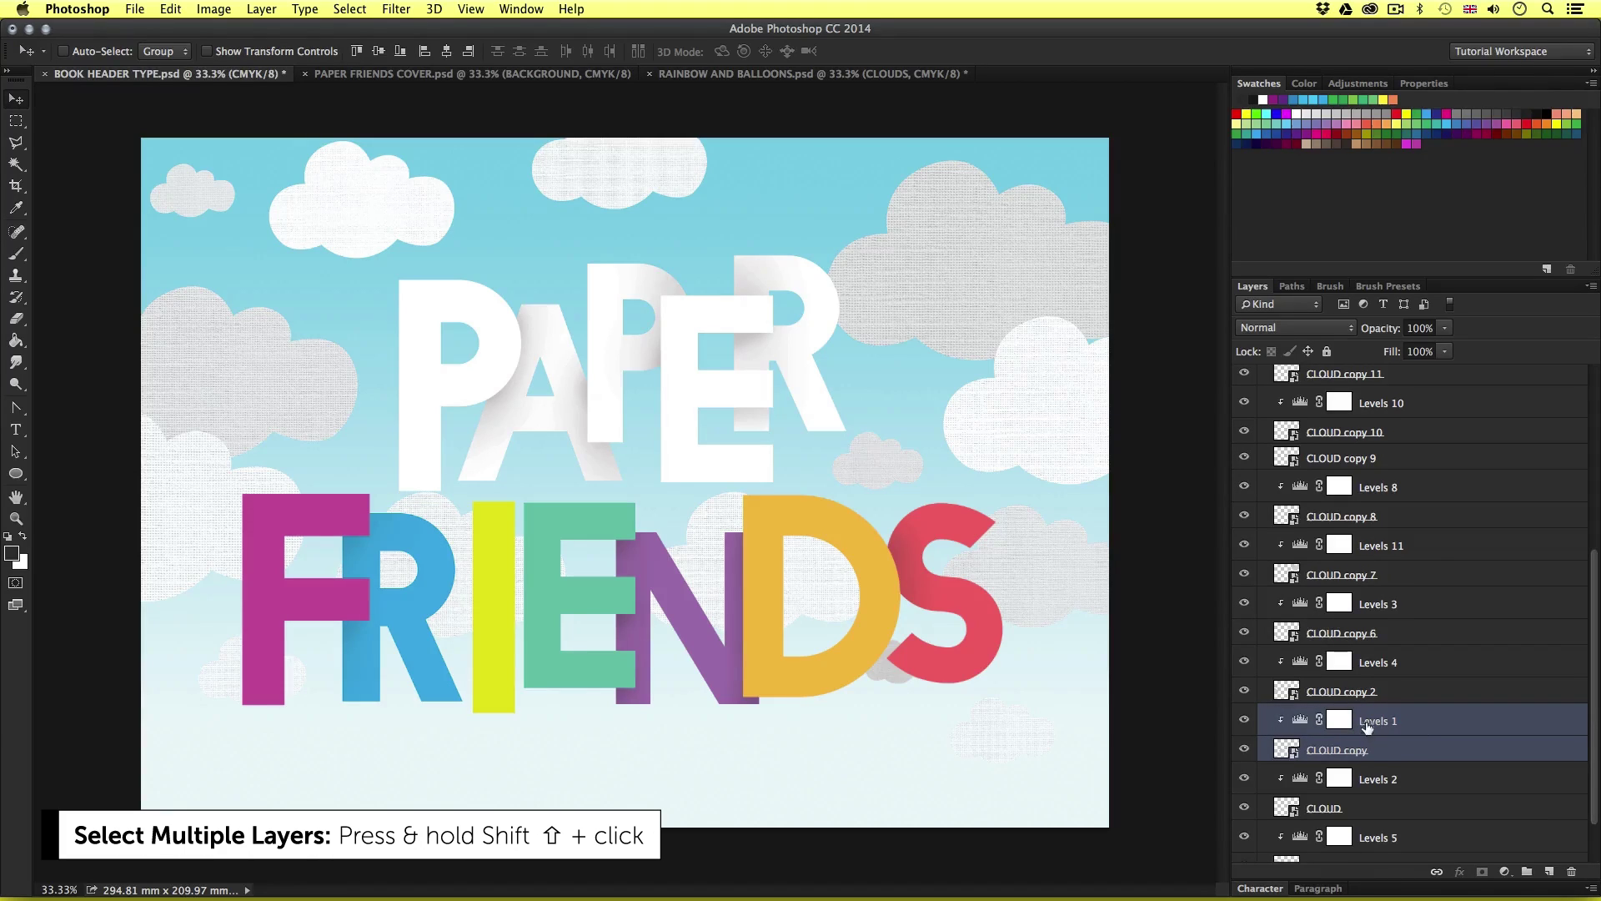
key("Delete")
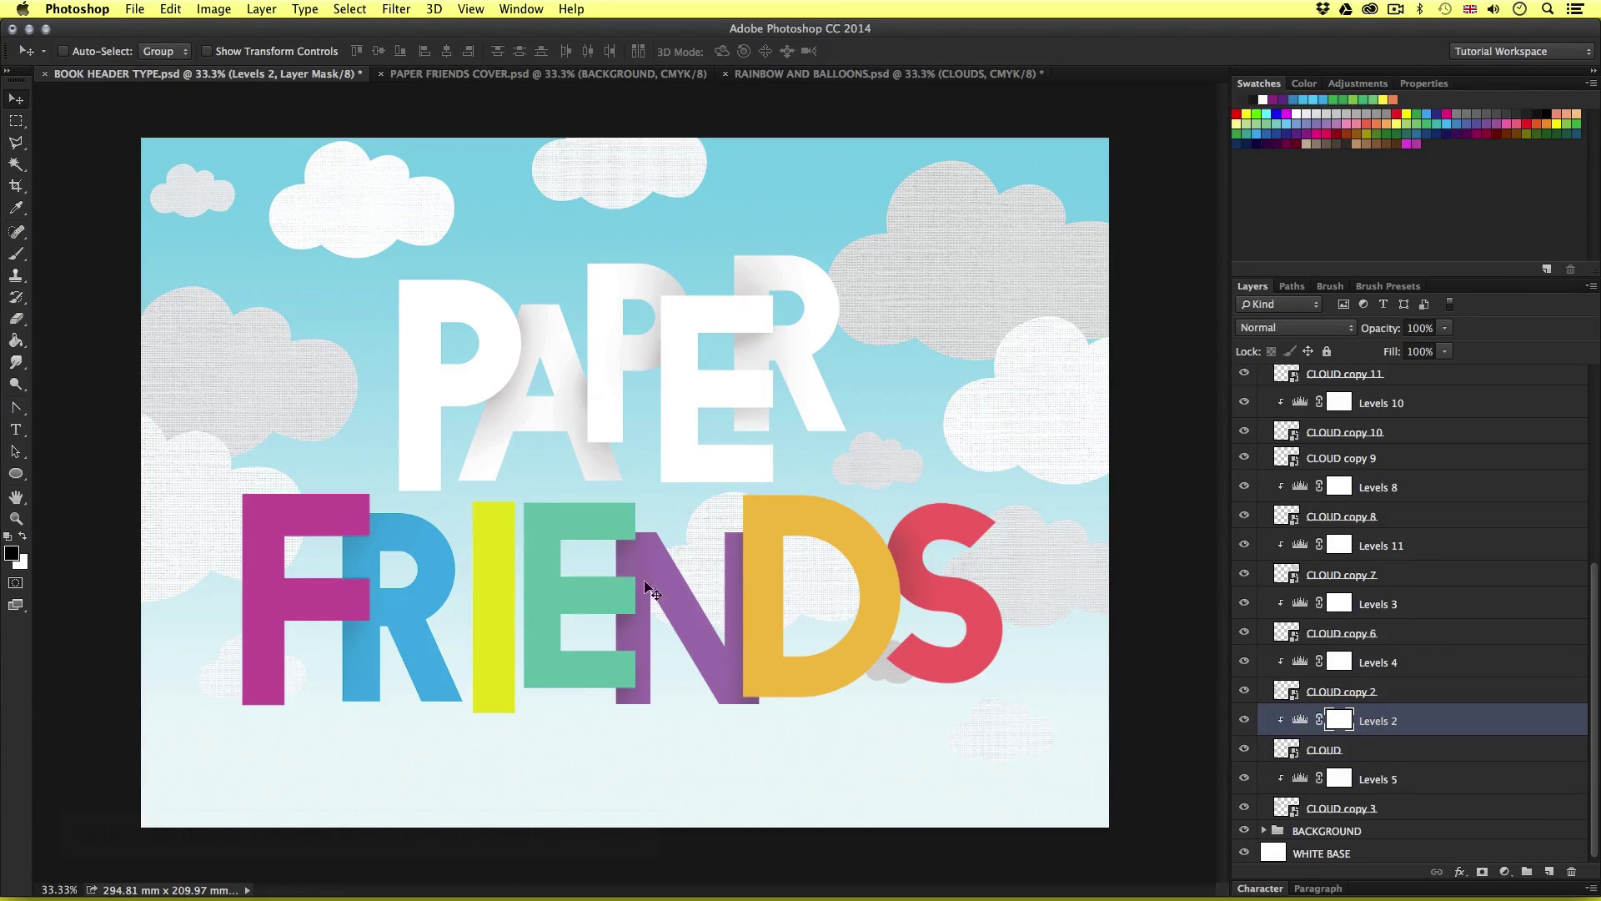
- Delete the cloud behind the letters N and D (CLOUD) together with its Levels 2 adjustment layer
right_click(703, 559)
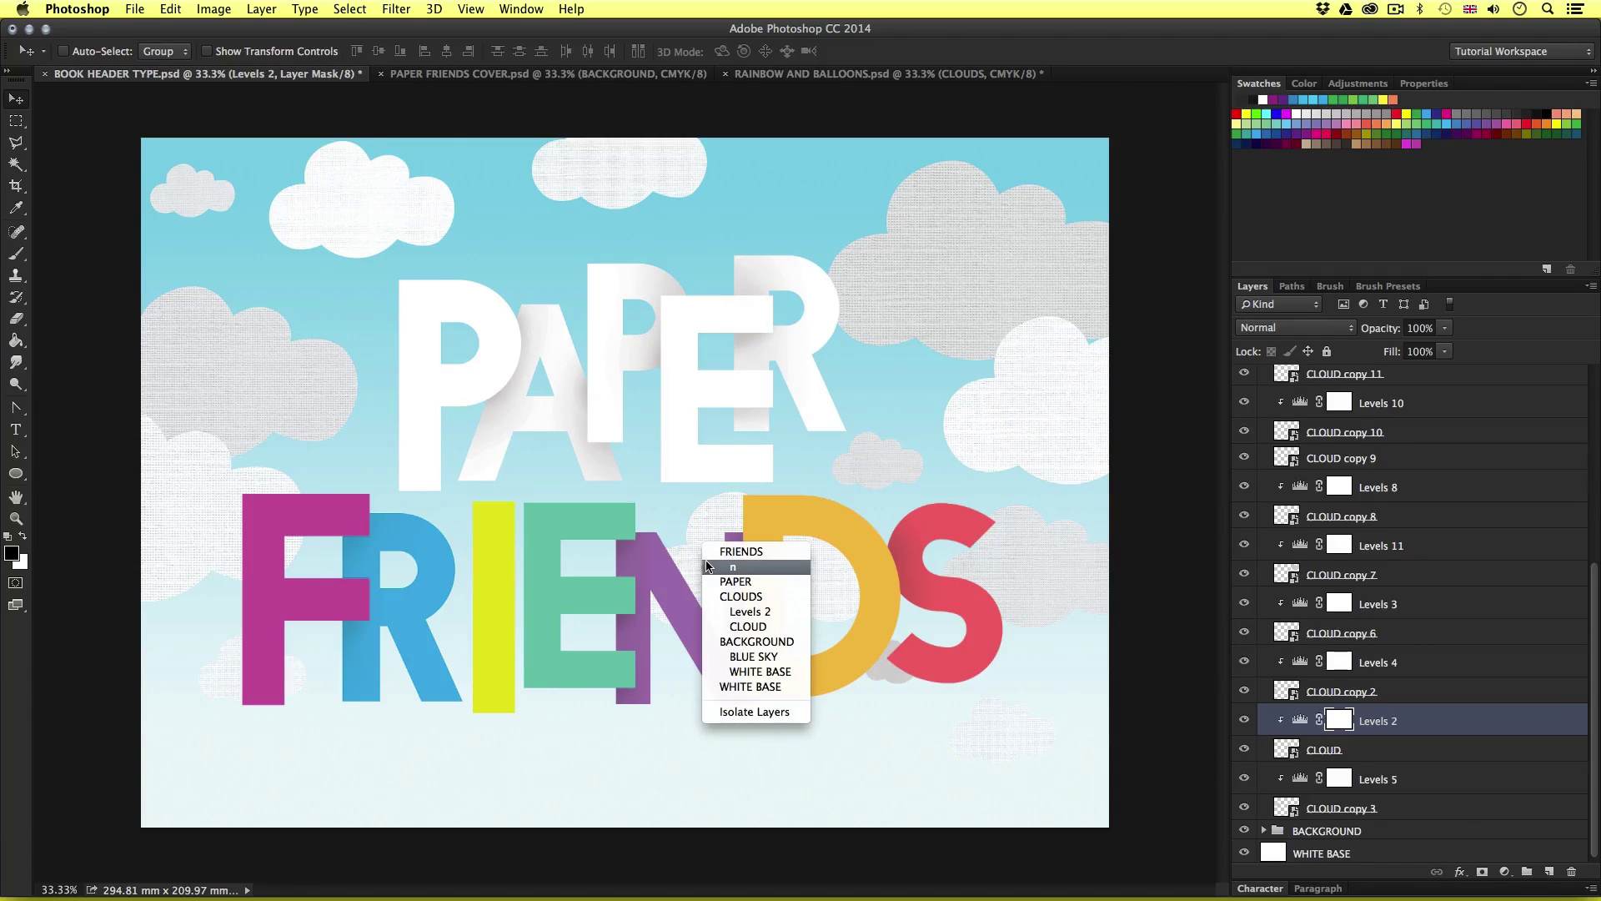
left_click(715, 525)
right_click(713, 522)
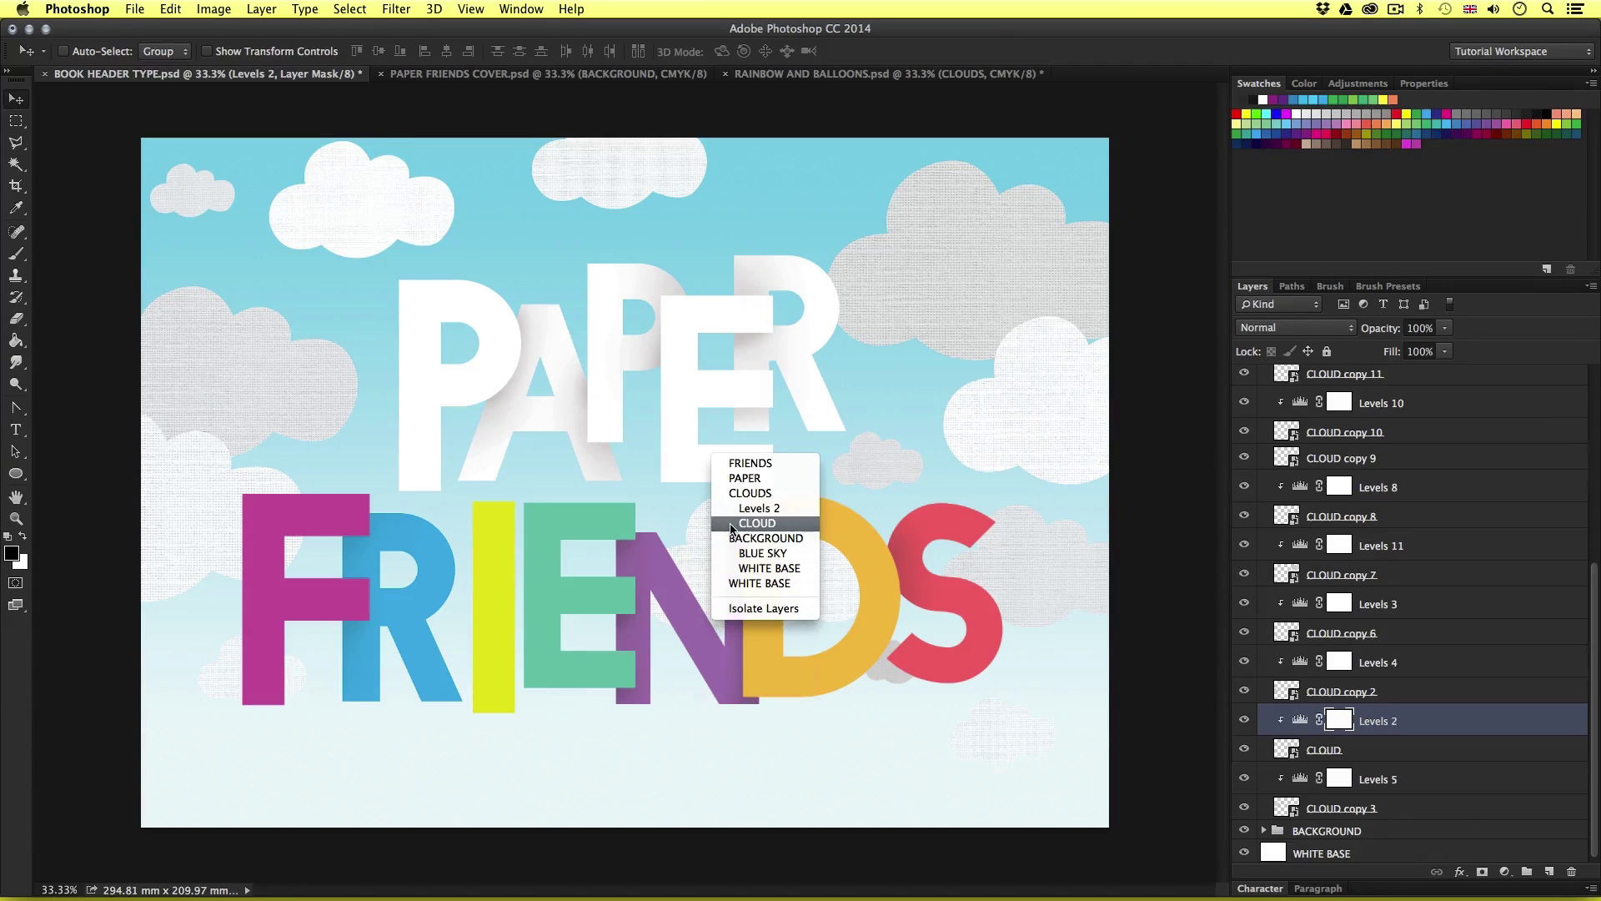
left_click(731, 523)
left_click(1411, 715, "shift")
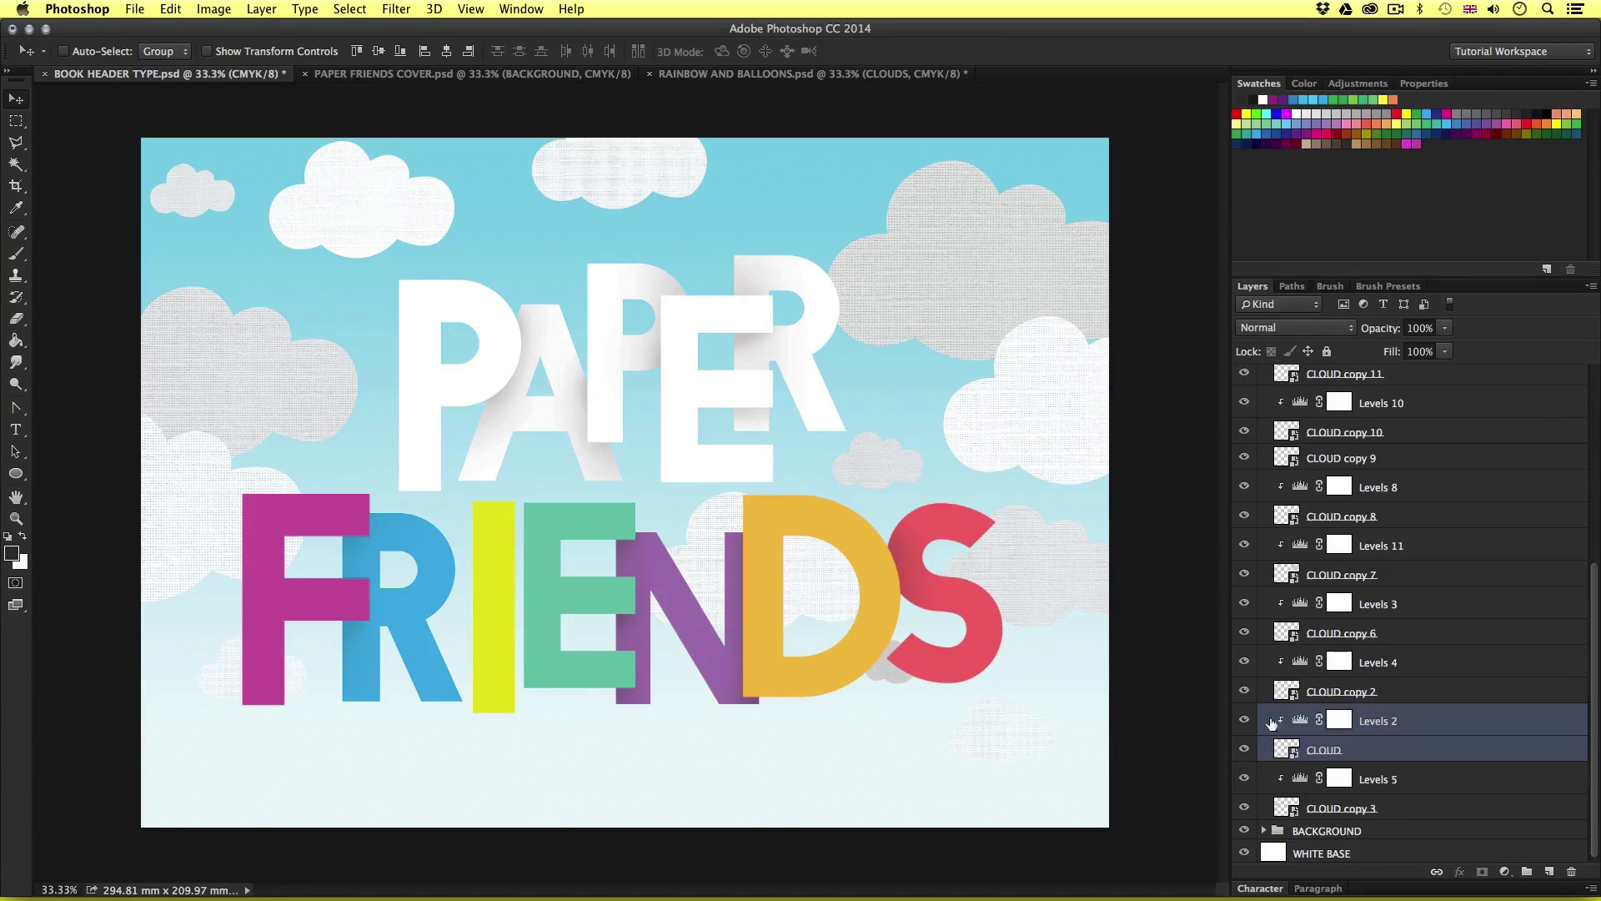
key("Delete")
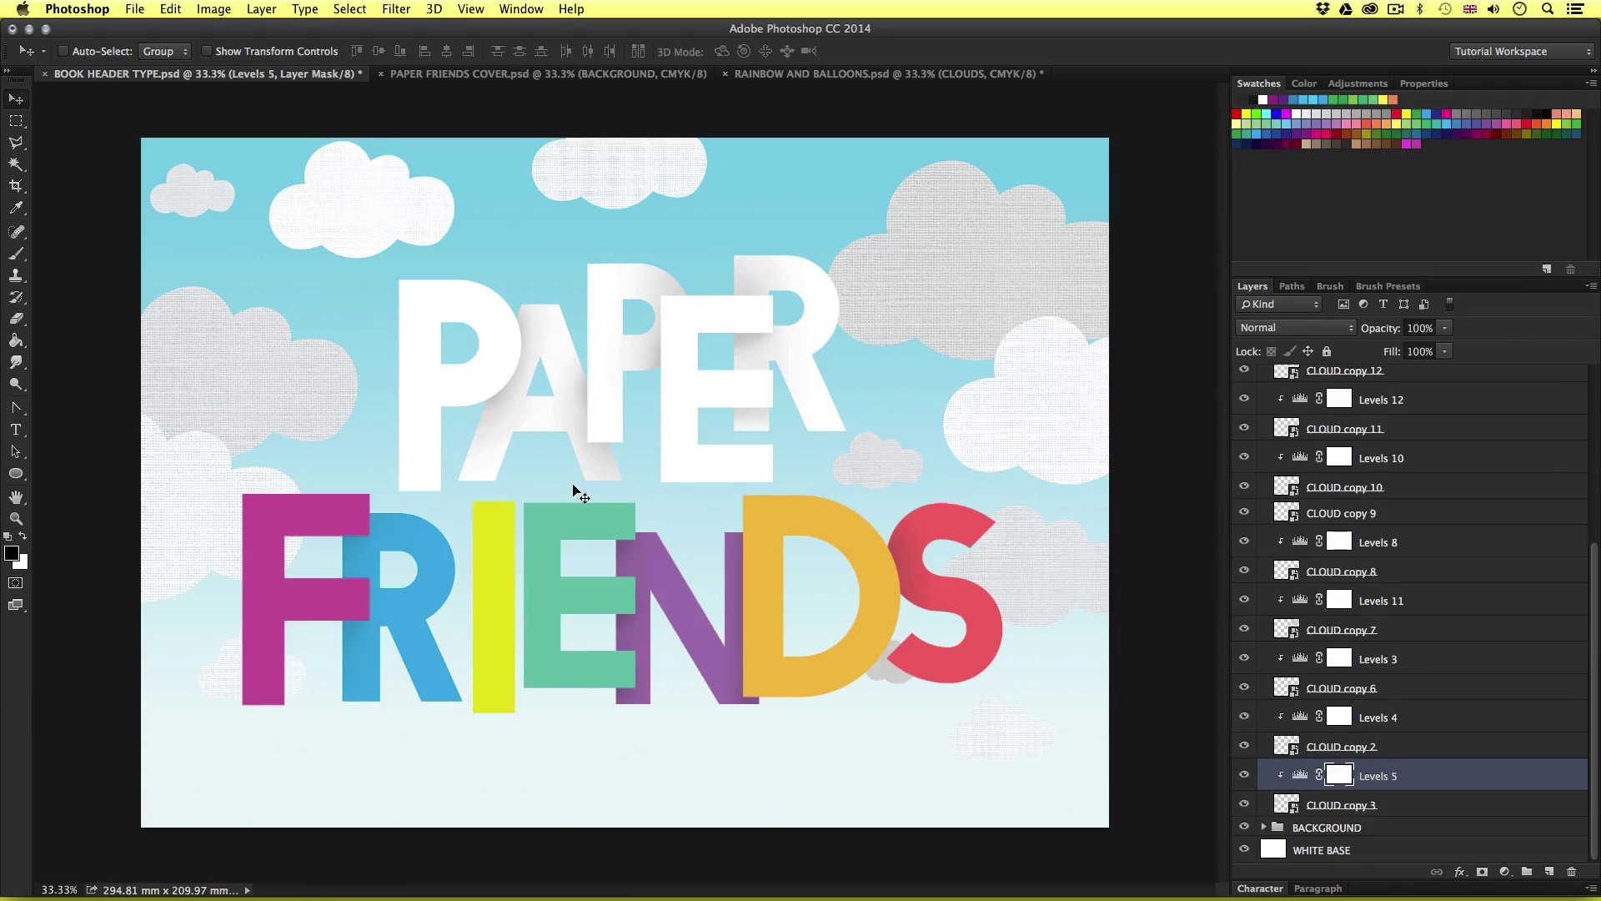
- Scale down the large grey cloud in the upper-right sky and shift the white cloud below it toward the artwork's right edge
left_click_drag(651, 543, 1044, 267)
right_click(1027, 346)
left_click(1039, 420)
key("ctrl+t")
key("Return")
left_click(994, 275, "ctrl")
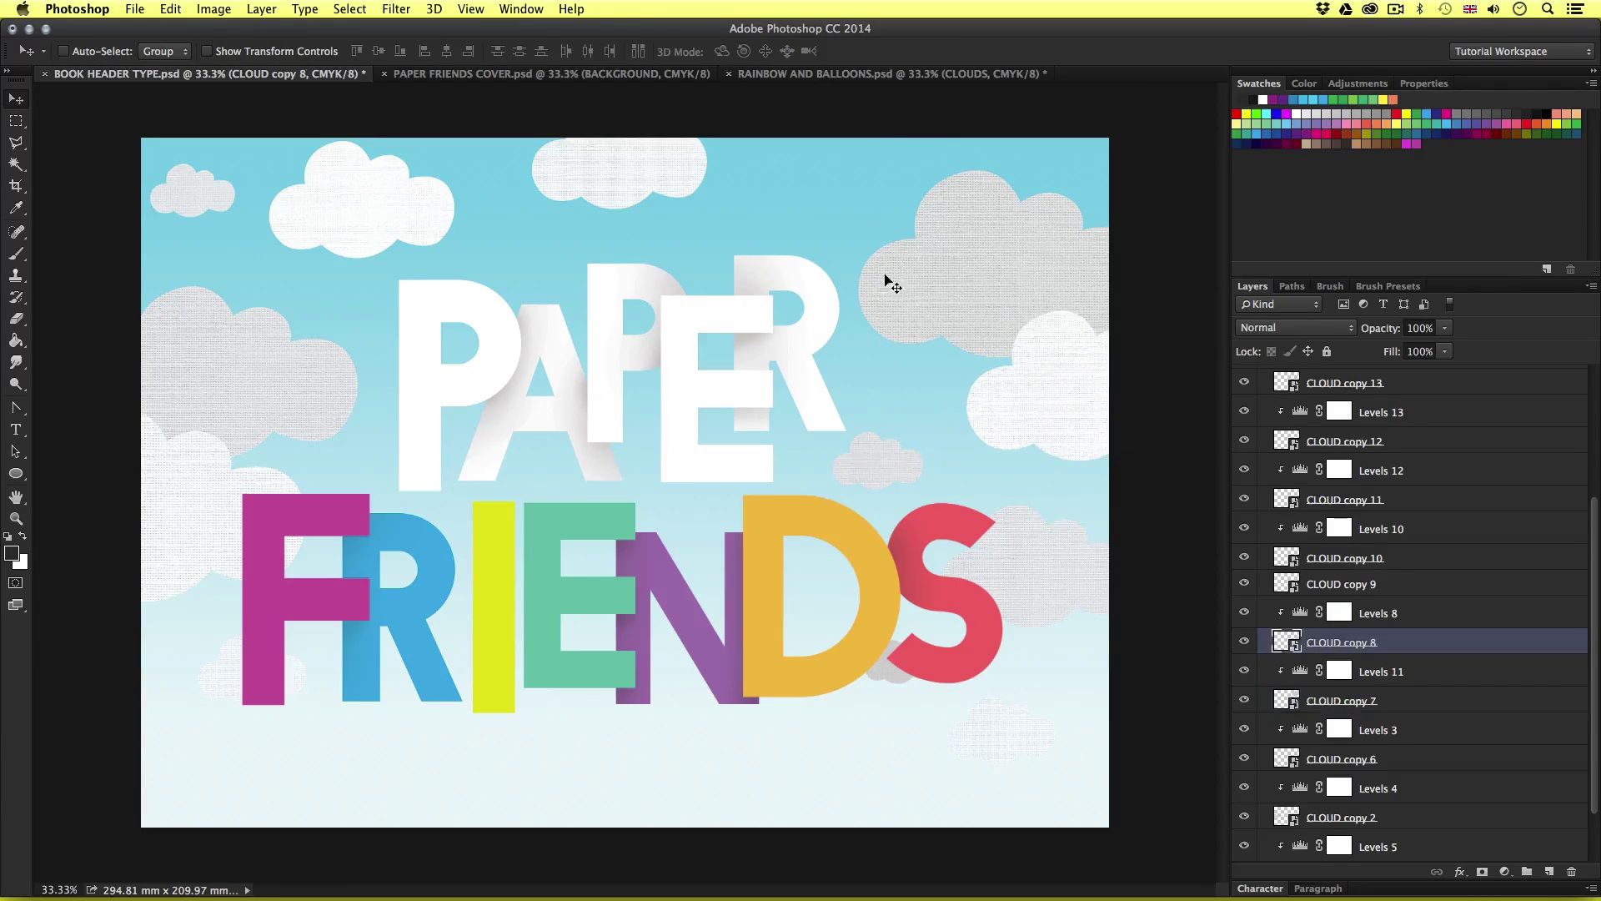
- Reposition and brighten the small cloud above the S and the medium cloud beside it (CLOUD copy 11) using Levels 9 and Levels 12
right_click(872, 388)
left_click(1439, 423)
right_click(1032, 503)
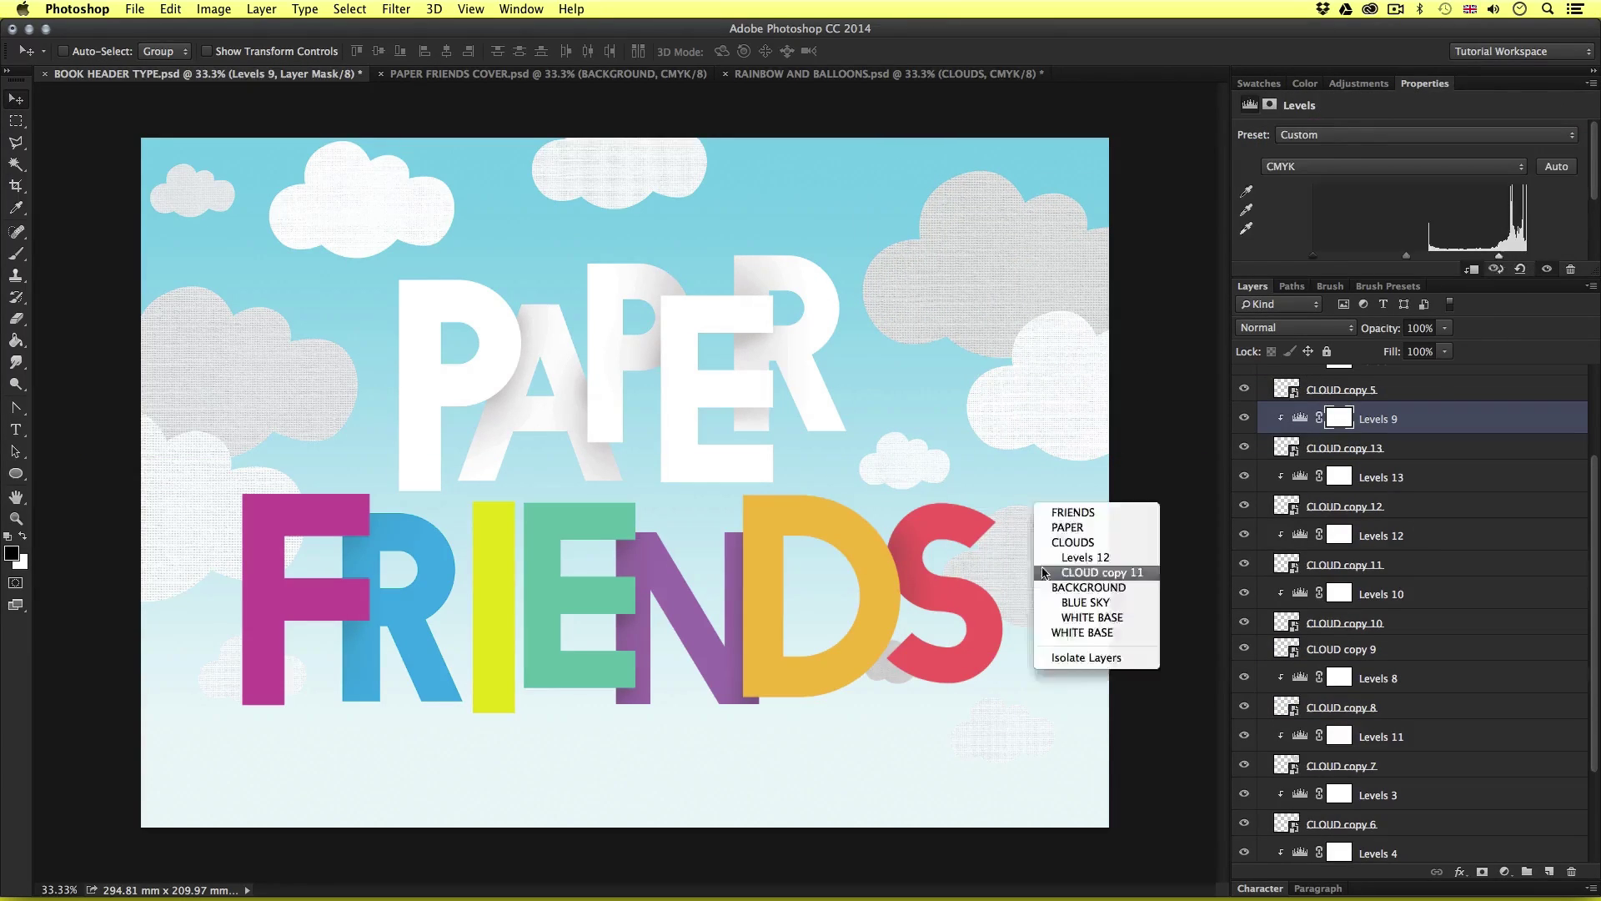
left_click(1053, 574)
key("ctrl+t")
left_click_drag(1085, 498, 1136, 469)
key("Return")
left_click(1054, 500, "ctrl")
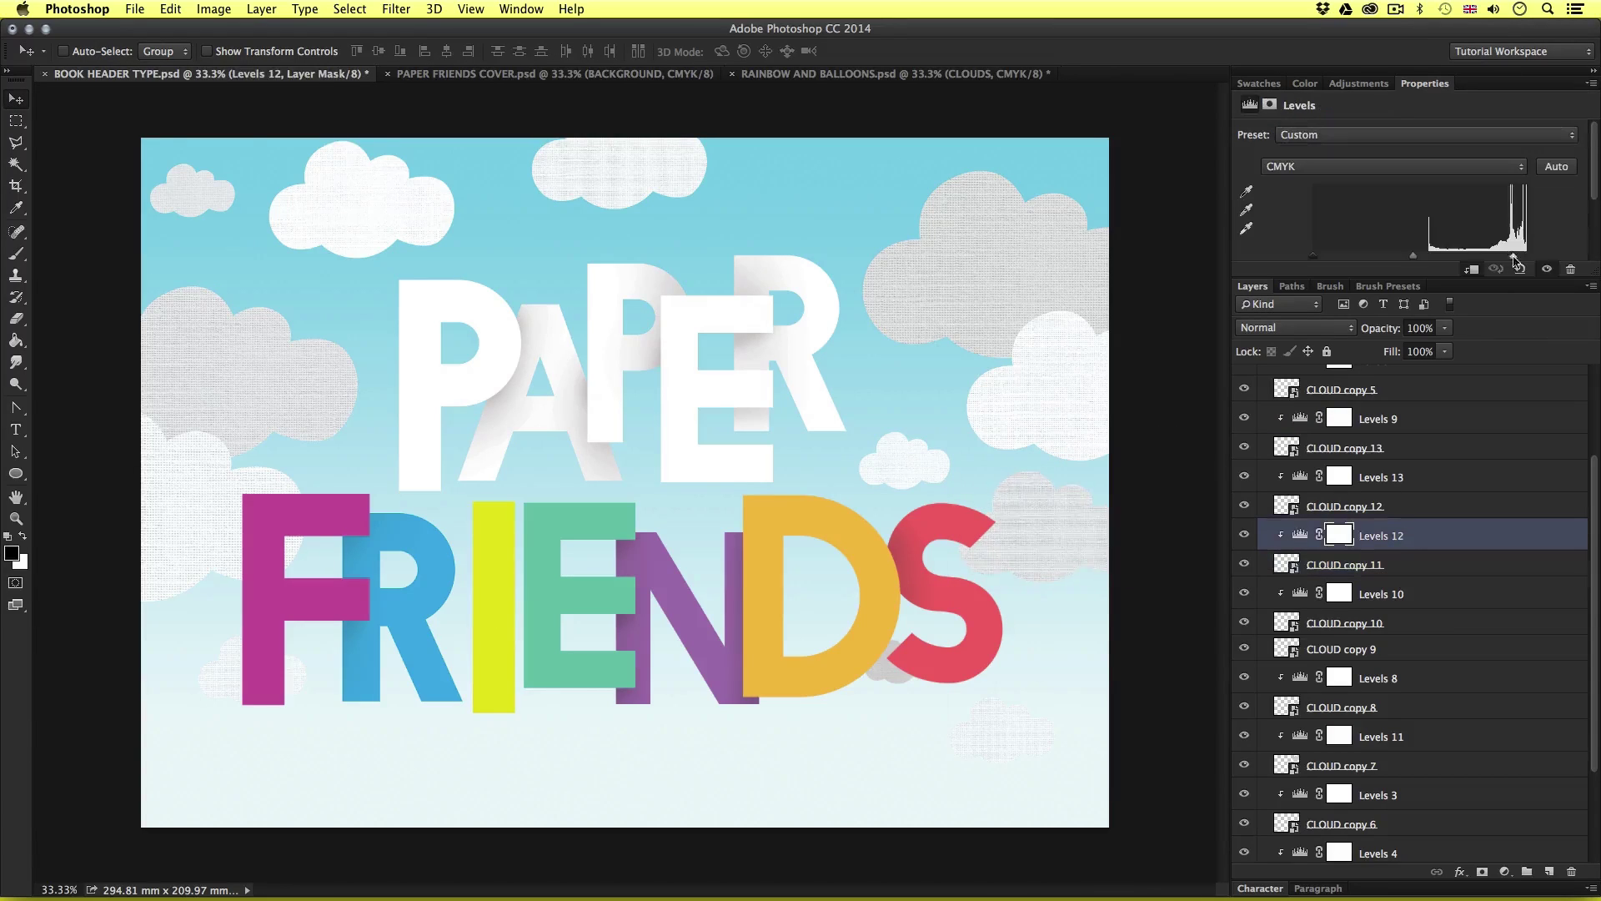
- Move the small grey cloud behind the D and S (CLOUD copy 10) up and to the right, and transform it
left_click(1005, 772, "ctrl")
right_click(889, 659)
left_click(937, 725)
left_click_drag(891, 667, 933, 583)
key("ctrl+t")
key("Return")
right_click(913, 638)
left_click(951, 705)
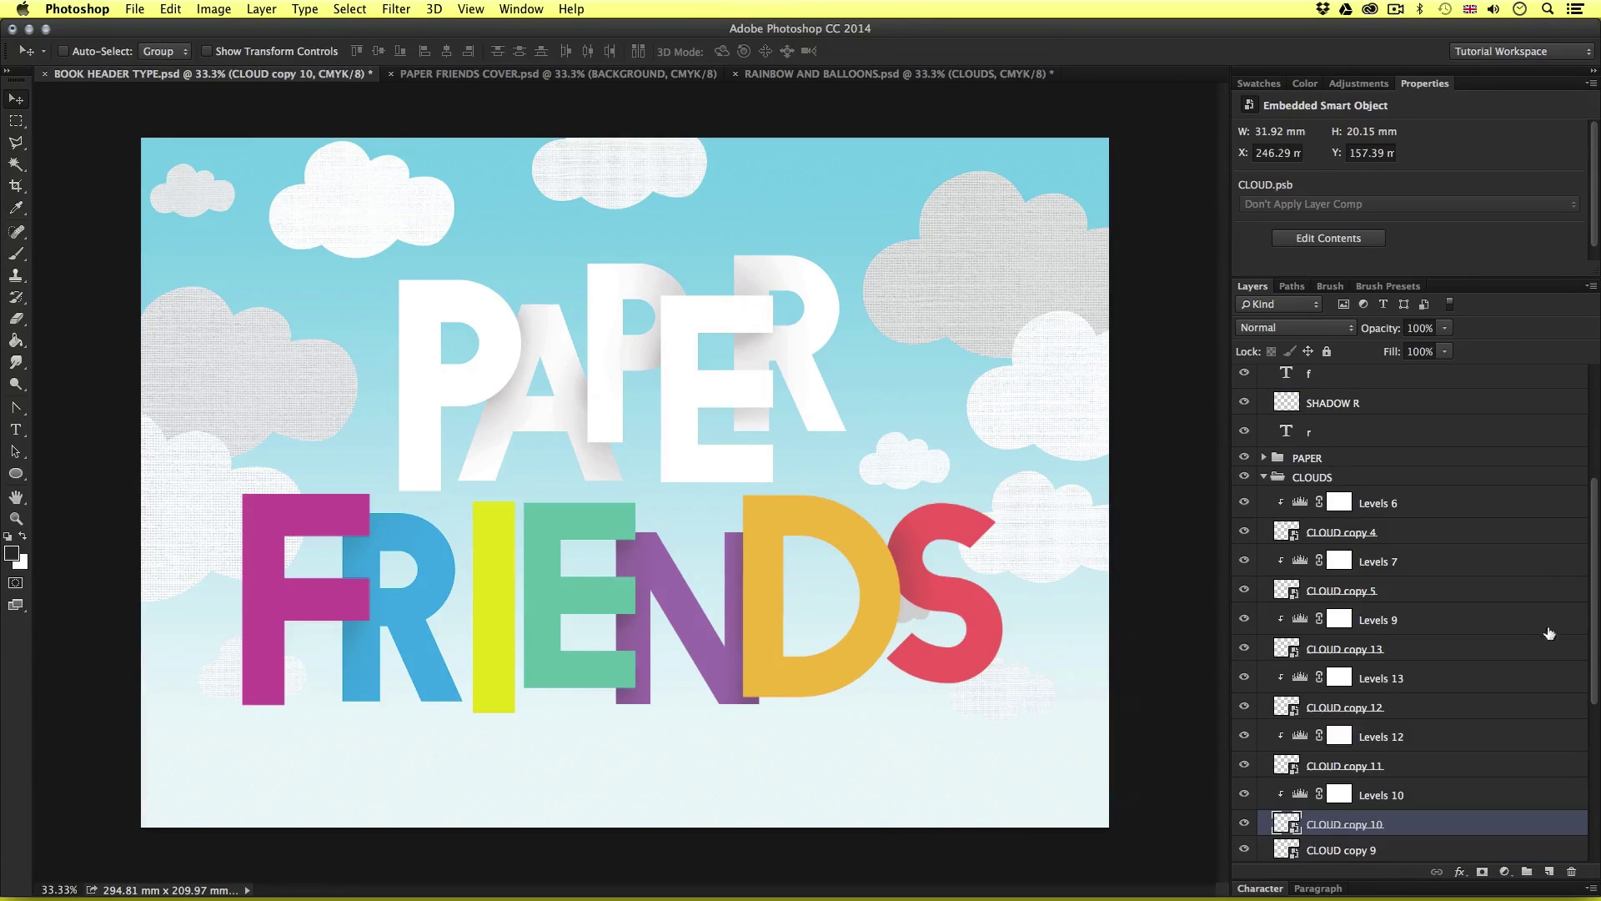
key("ctrl+t")
key("Return")
- Scale down the small cloud below the S and the faint one beside the F (CLOUD copy 6)
left_click(1001, 692, "ctrl")
key("ctrl+t")
key("Return")
left_click(240, 656, "ctrl")
key("ctrl+t")
key("Return")
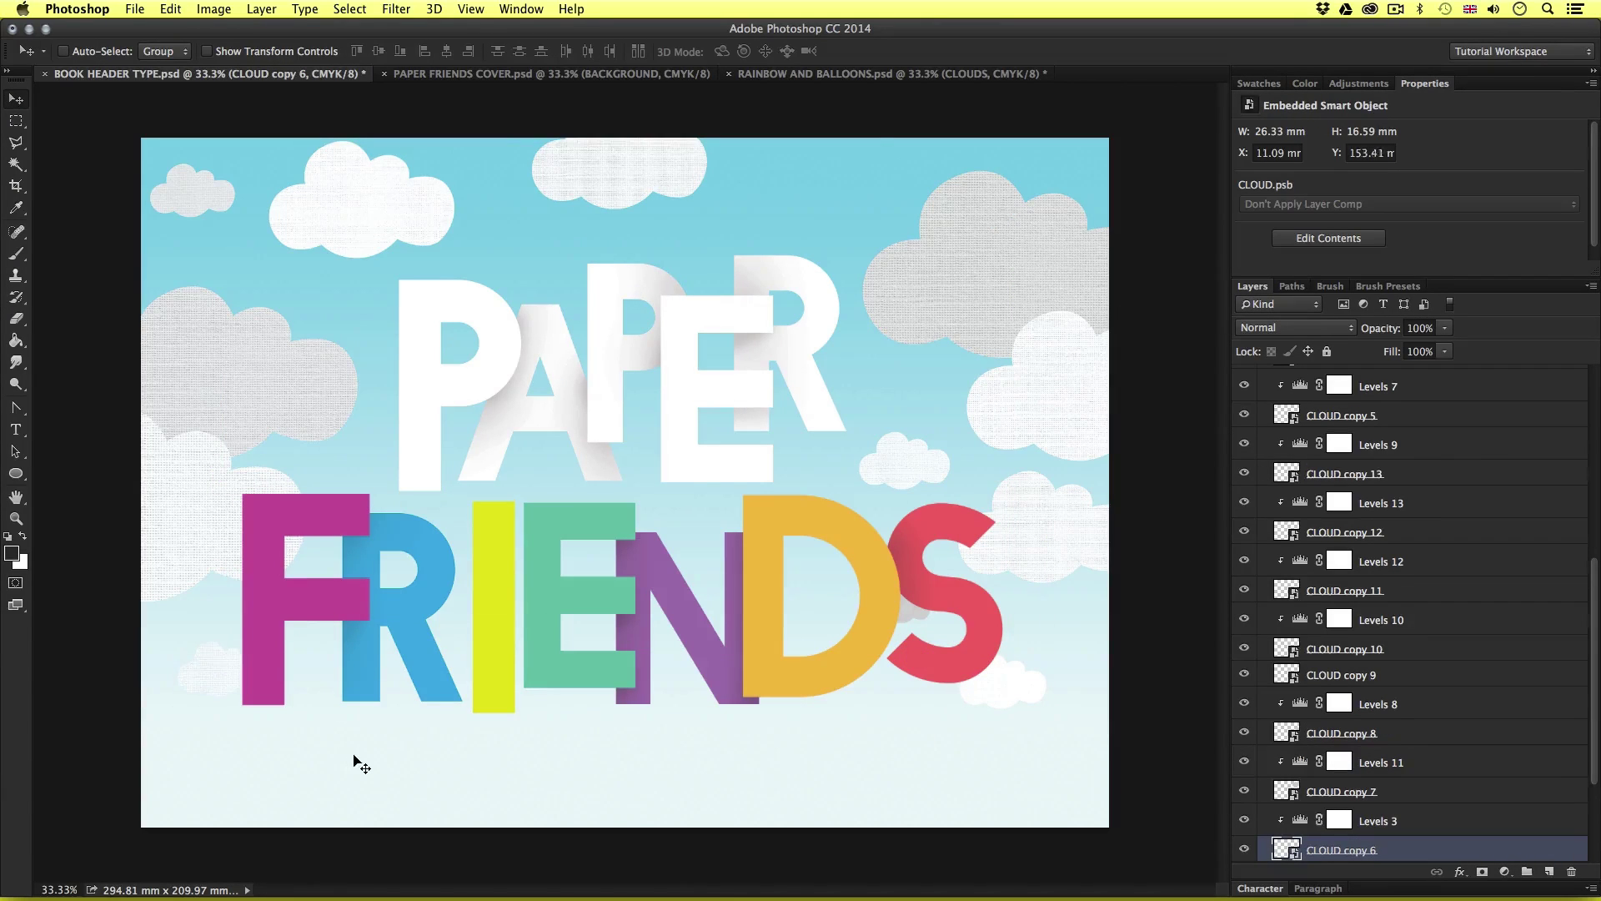
- Slightly resize and reposition the two large overlapping clouds at the left edge of the artwork
left_click(242, 501, "ctrl")
right_click(285, 407)
left_click(285, 407)
key("ctrl+t")
key("Return")
- Shift the white upper-left cloud slightly down and left, and scale the small grey cloud beside it (CLOUD copy 5) to about 20 mm wide
right_click(357, 219)
left_click(357, 218)
key("ctrl+t")
left_click_drag(152, 216, 171, 207)
key("Return")
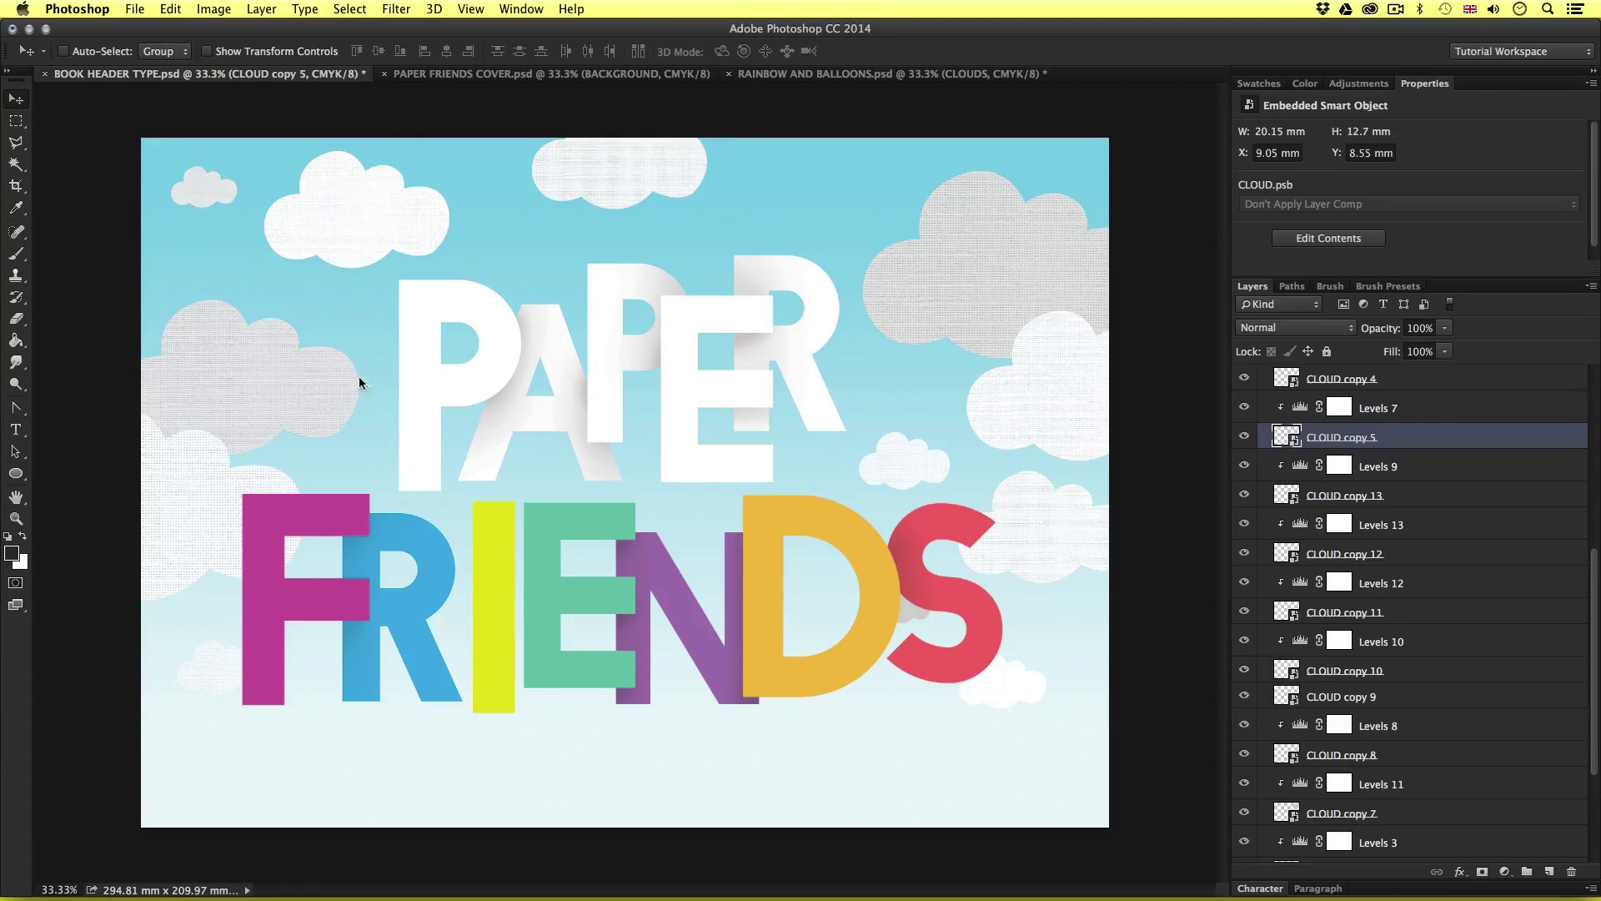
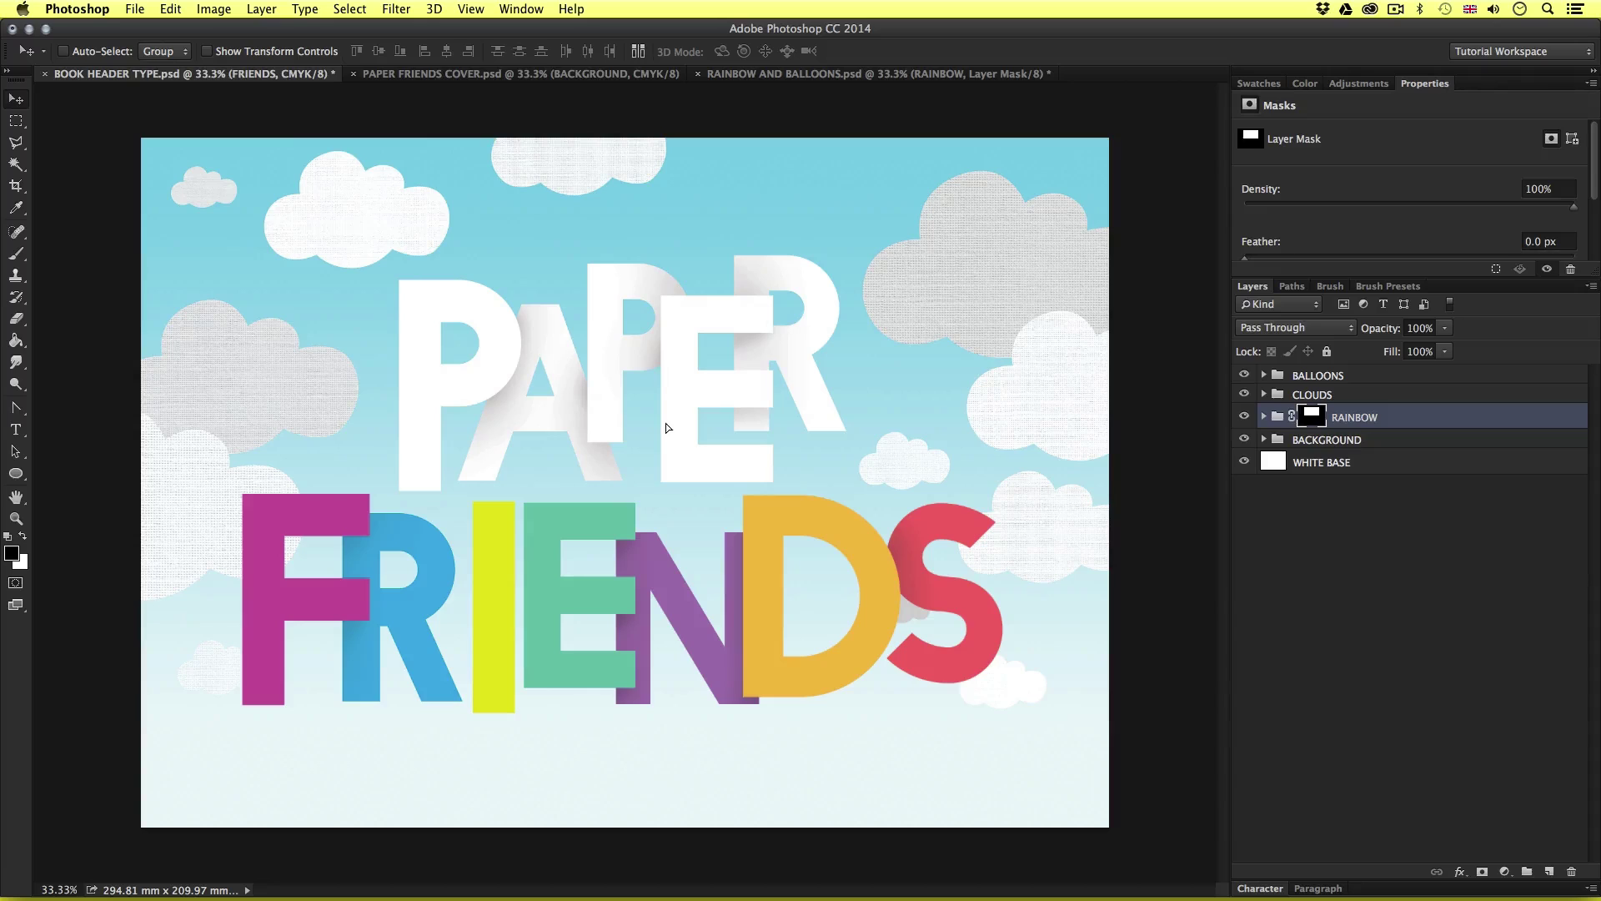
- Place the RAINBOW group from RAINBOW AND BALLOONS.psd into BOOK HEADER TYPE.psd and convert it to a Smart Object
left_click_drag(666, 423, 852, 424)
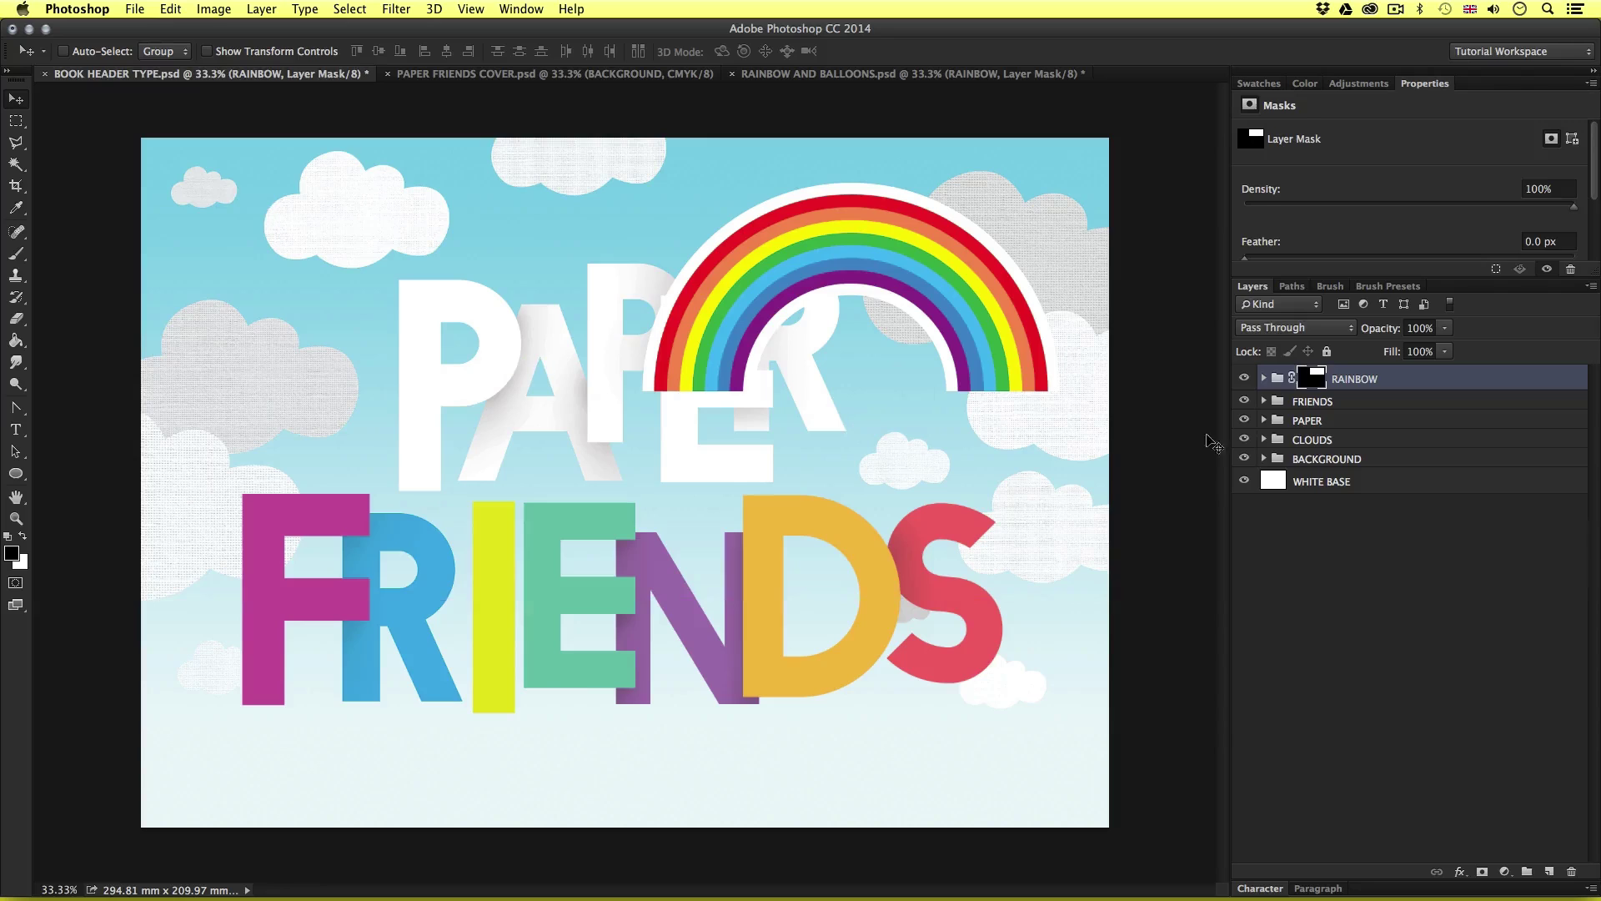
right_click(1403, 380)
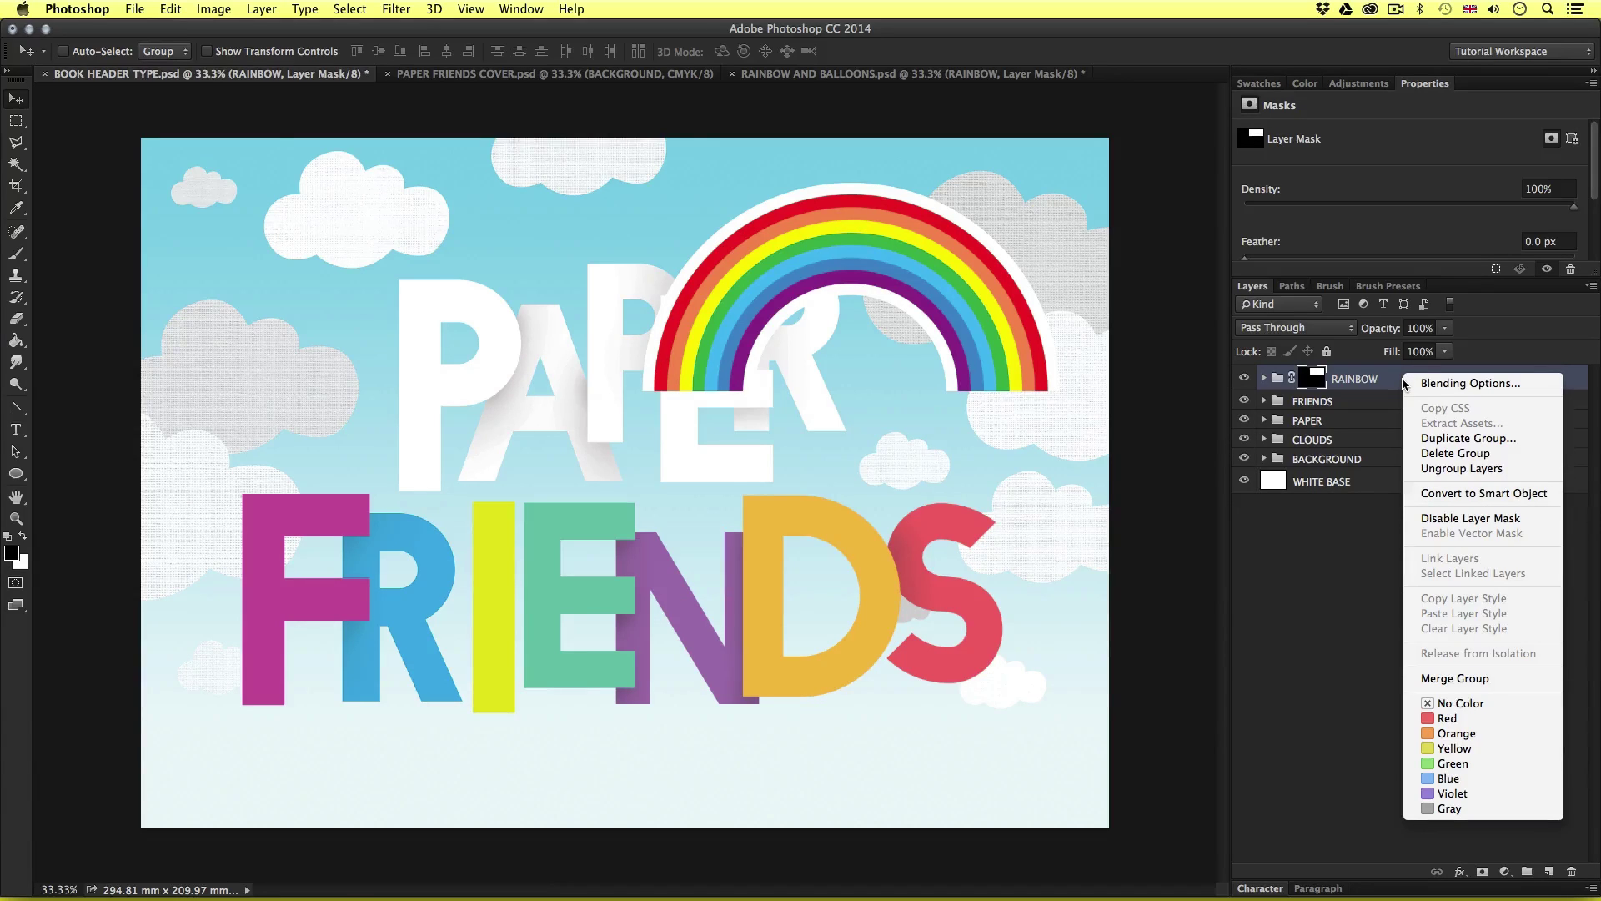
left_click(1473, 495)
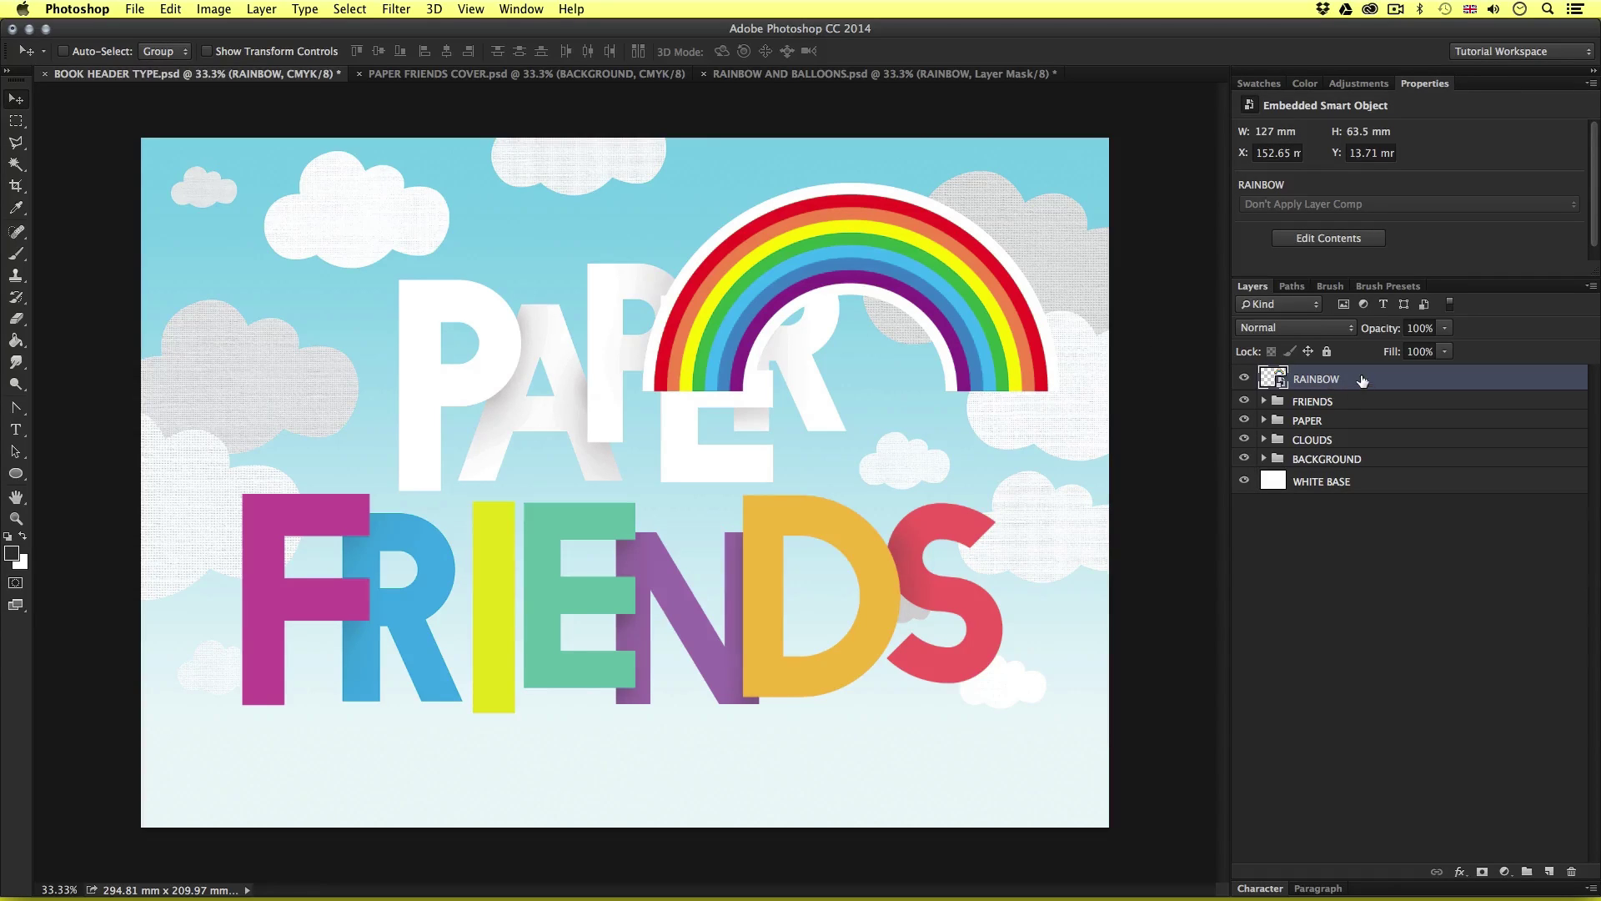
- Place the RAINBOW layer beneath the CLOUDS group and scale it to about 52 mm wide, spanning from the R of PAPER to the large grey cloud
left_click_drag(1362, 380, 1362, 451)
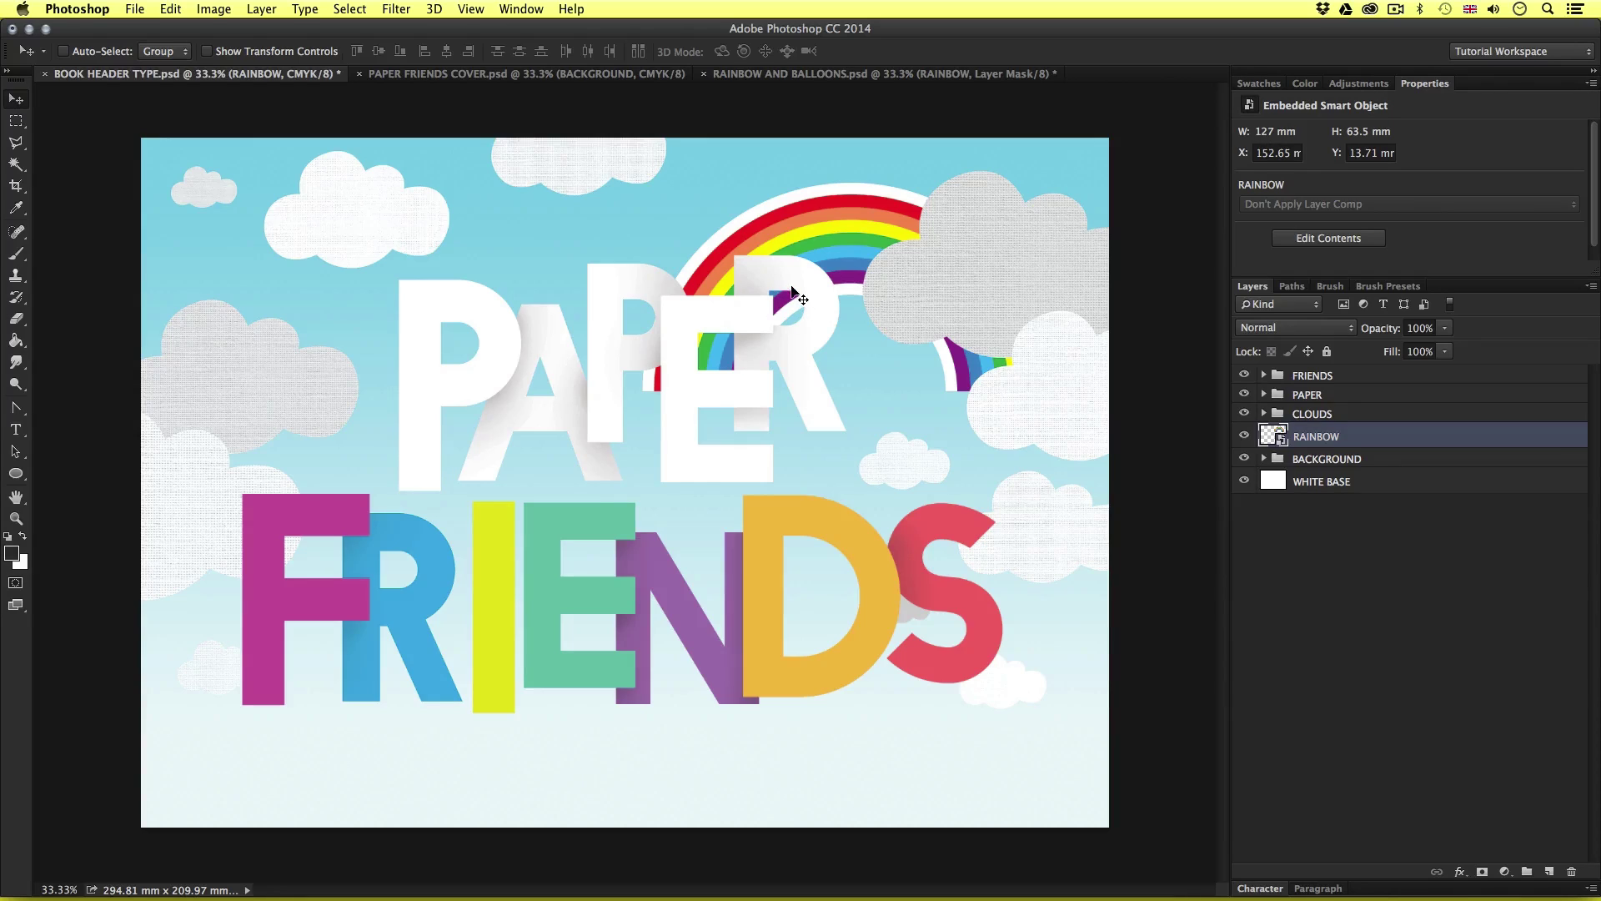
key("z")
left_click_drag(793, 297, 859, 290)
key("super+t")
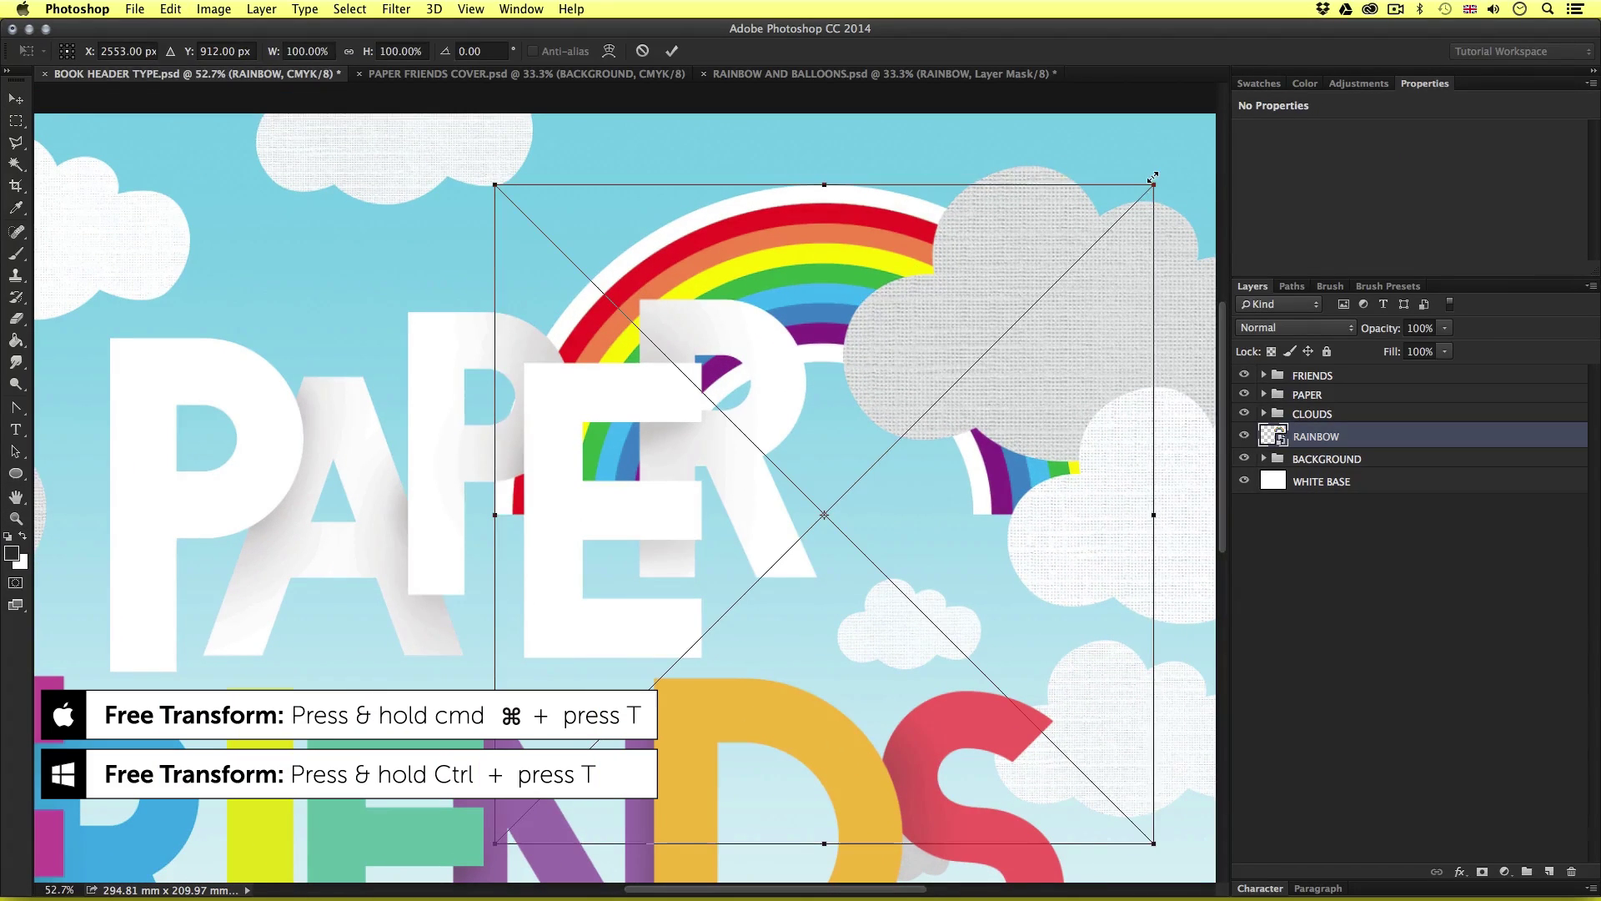
left_click_drag(1153, 178, 975, 365)
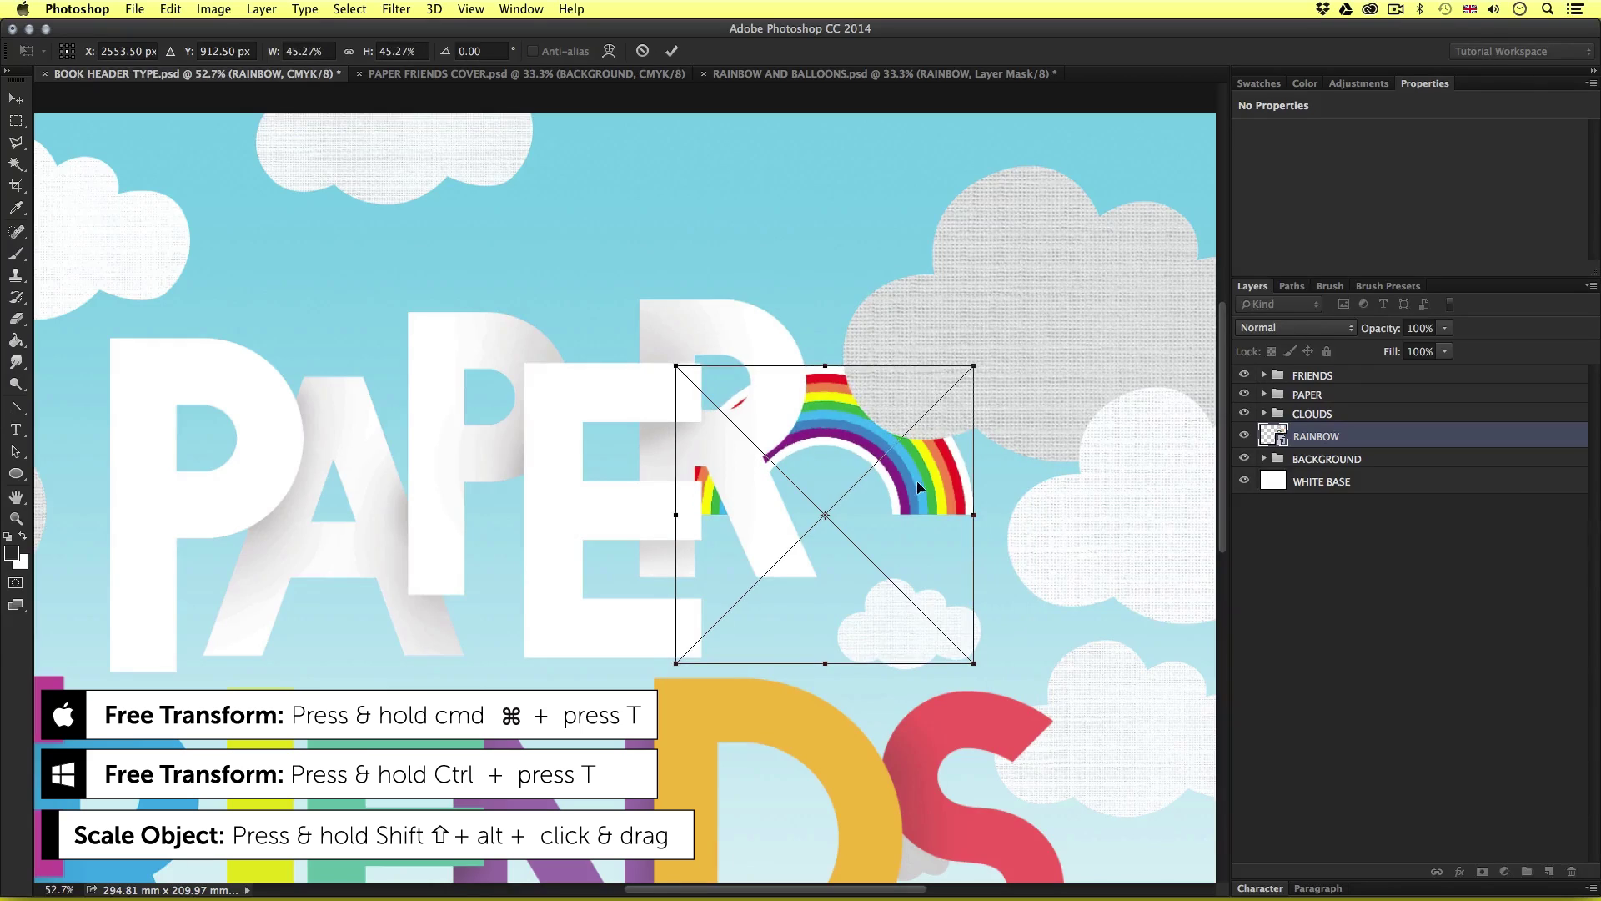
left_click_drag(918, 480, 936, 305)
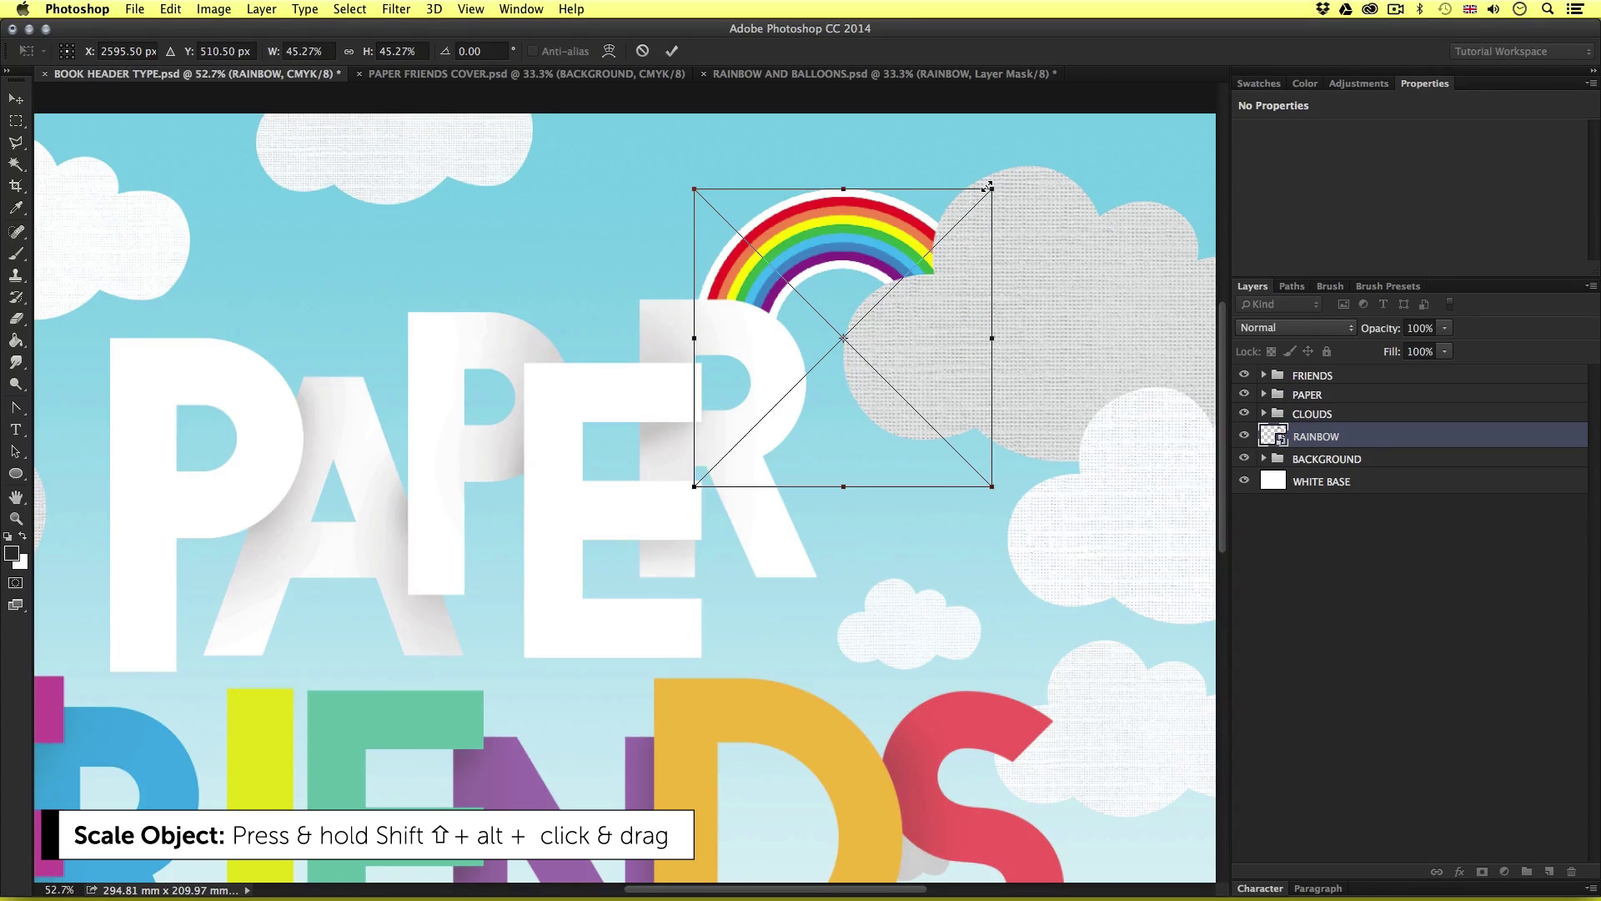
mouse_move(989, 187)
left_mouse_down()
mouse_move(951, 200)
mouse_move(971, 211)
left_mouse_up()
left_click_drag(933, 273, 911, 263)
left_click_drag(957, 189, 960, 179)
key("Return")
key("z")
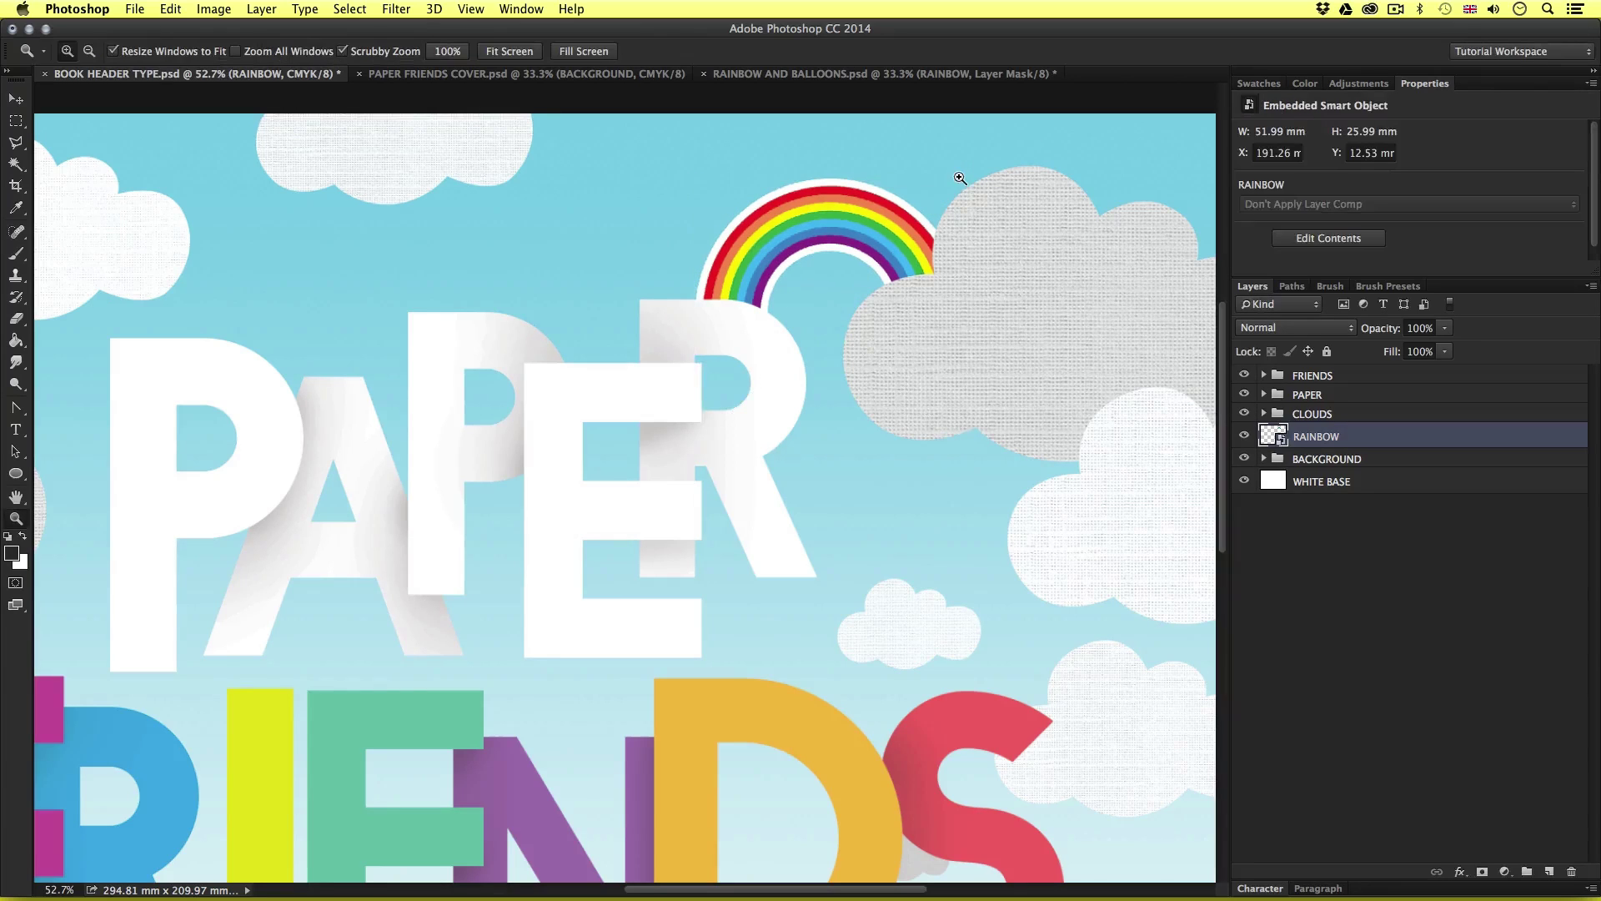
- Nudge the rainbow and the large grey cloud beside it (CLOUD copy 7) slightly to the right, and collapse the CLOUDS group
left_click(733, 361, "alt")
key("v")
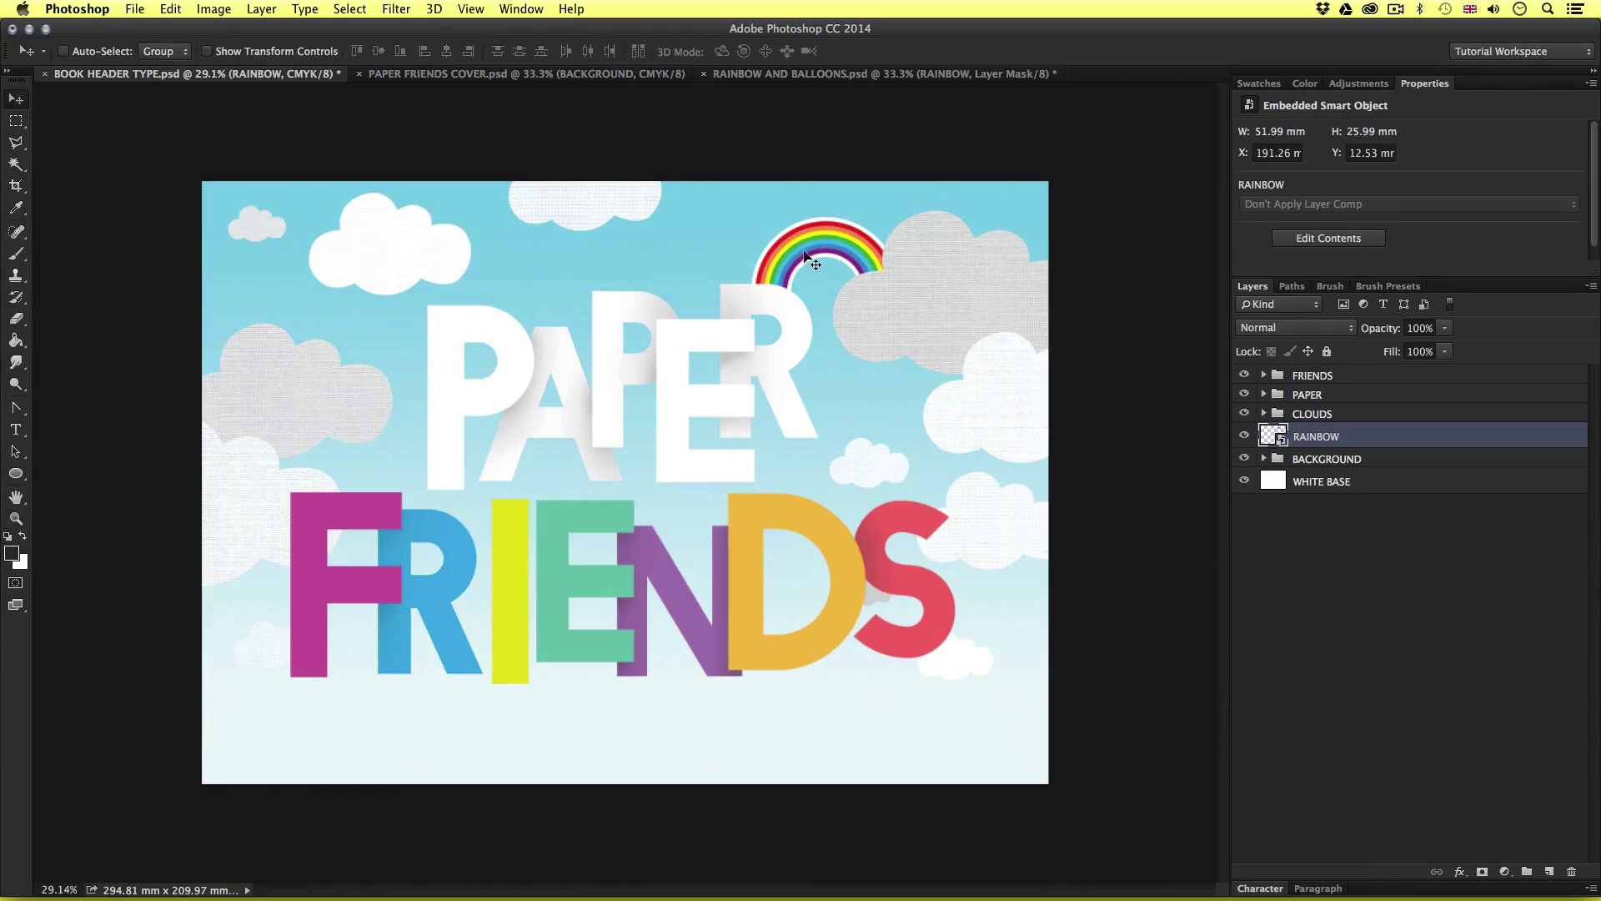
key("shift+Right")
right_click(927, 291)
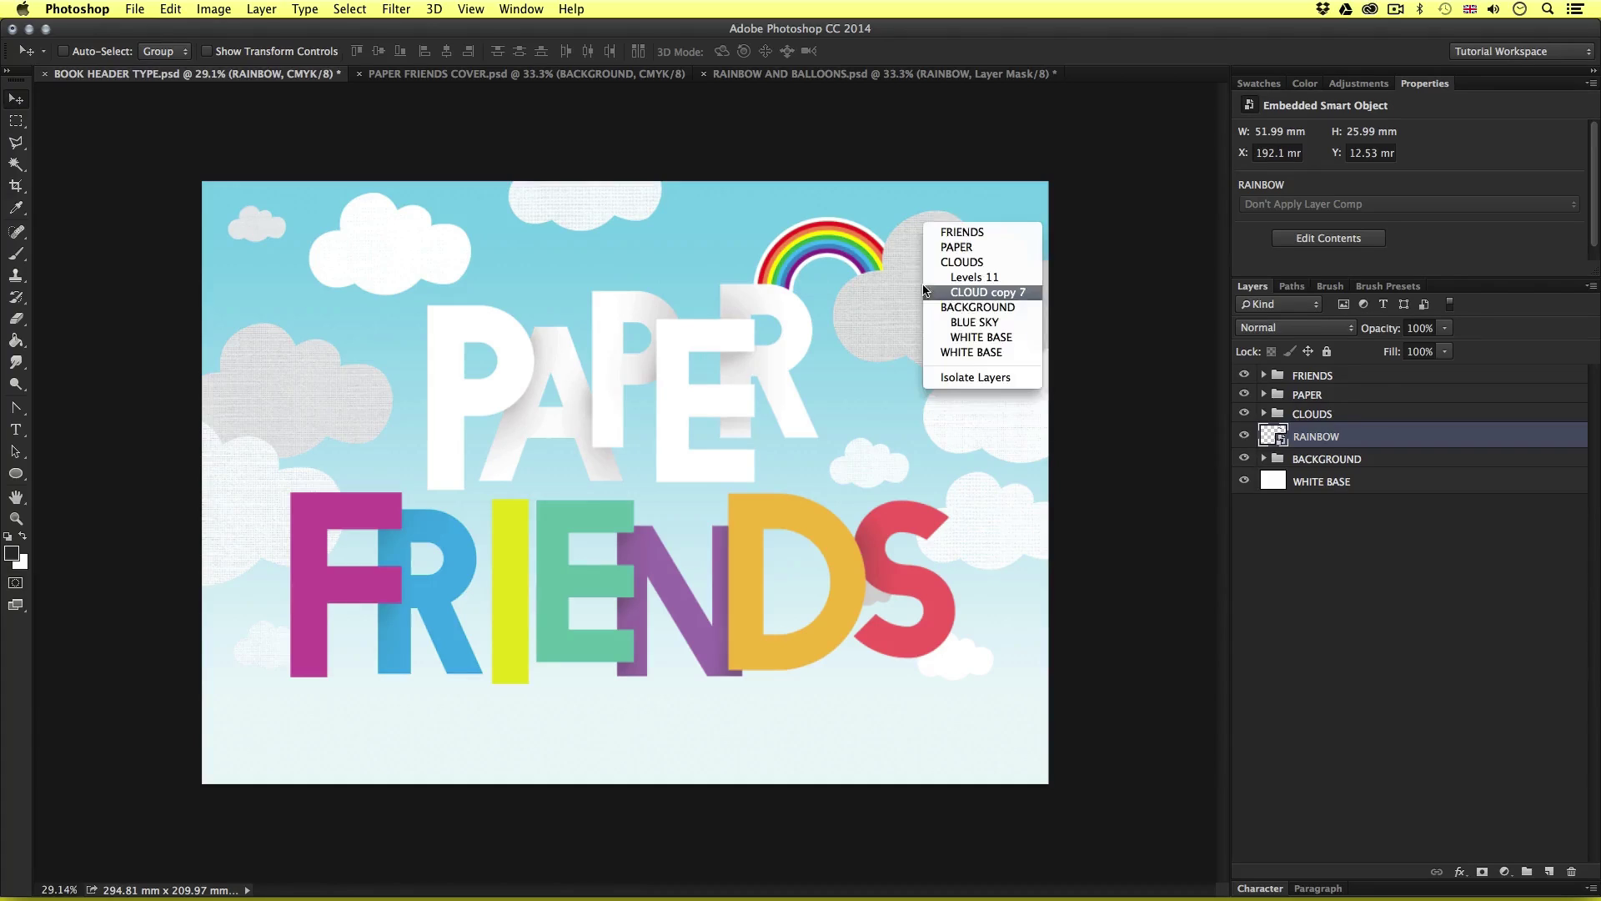
left_click(953, 291)
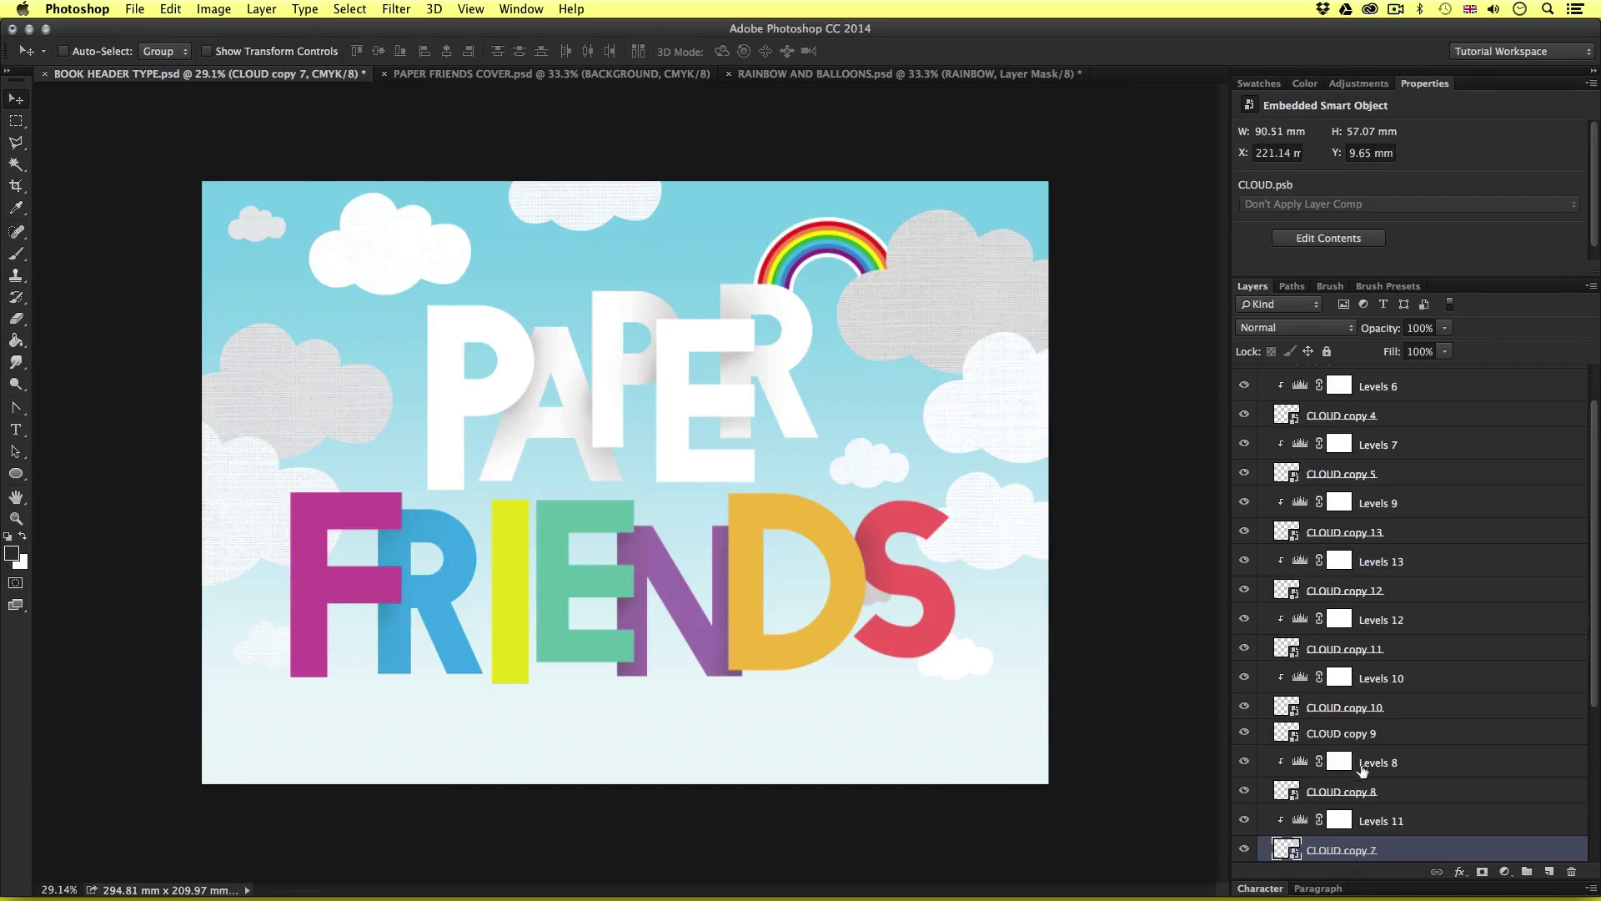
scroll(1386, 685, "up", 3)
left_click(1264, 414)
- Select BALLOON 4 in RAINBOW AND BALLOONS.psd and move it down and to the right
left_click(792, 74)
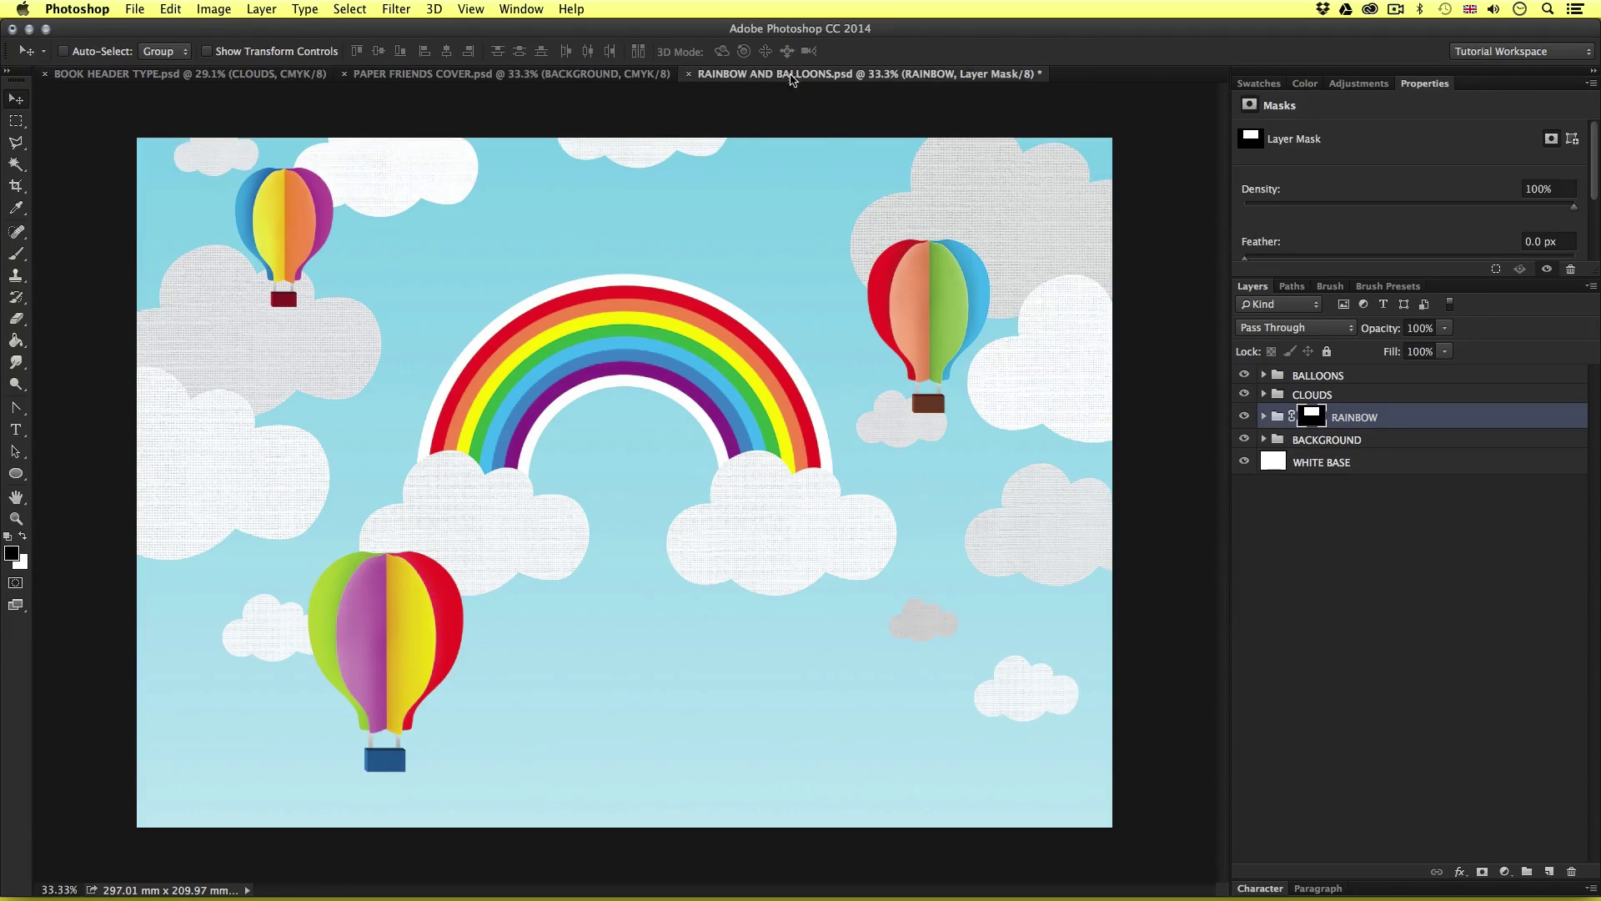
right_click(291, 223)
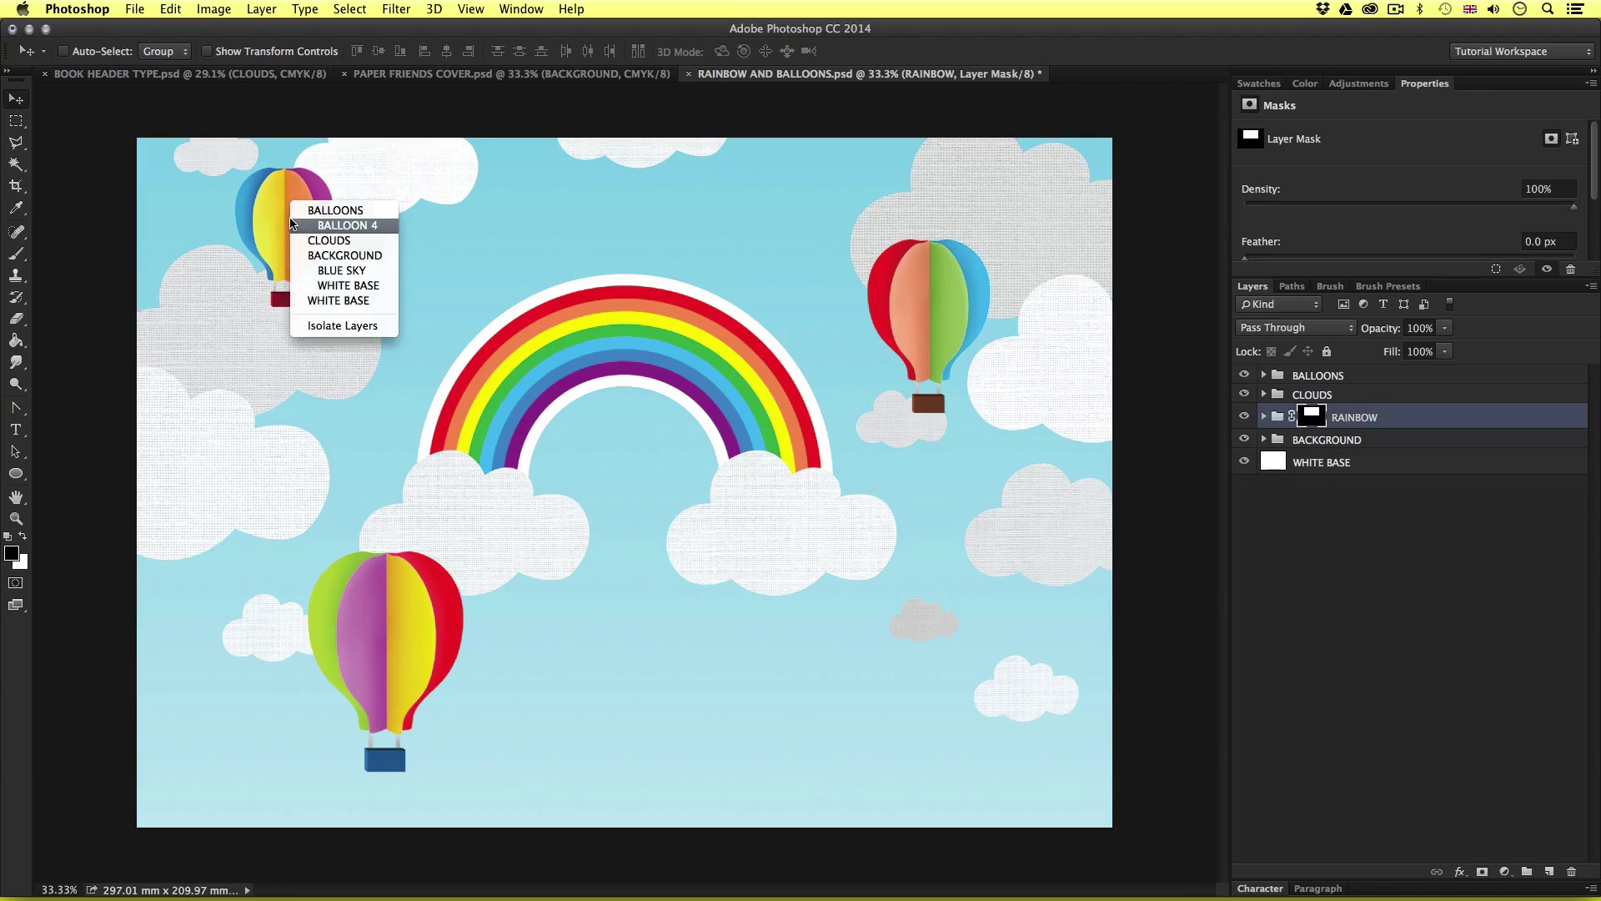
left_click(341, 225)
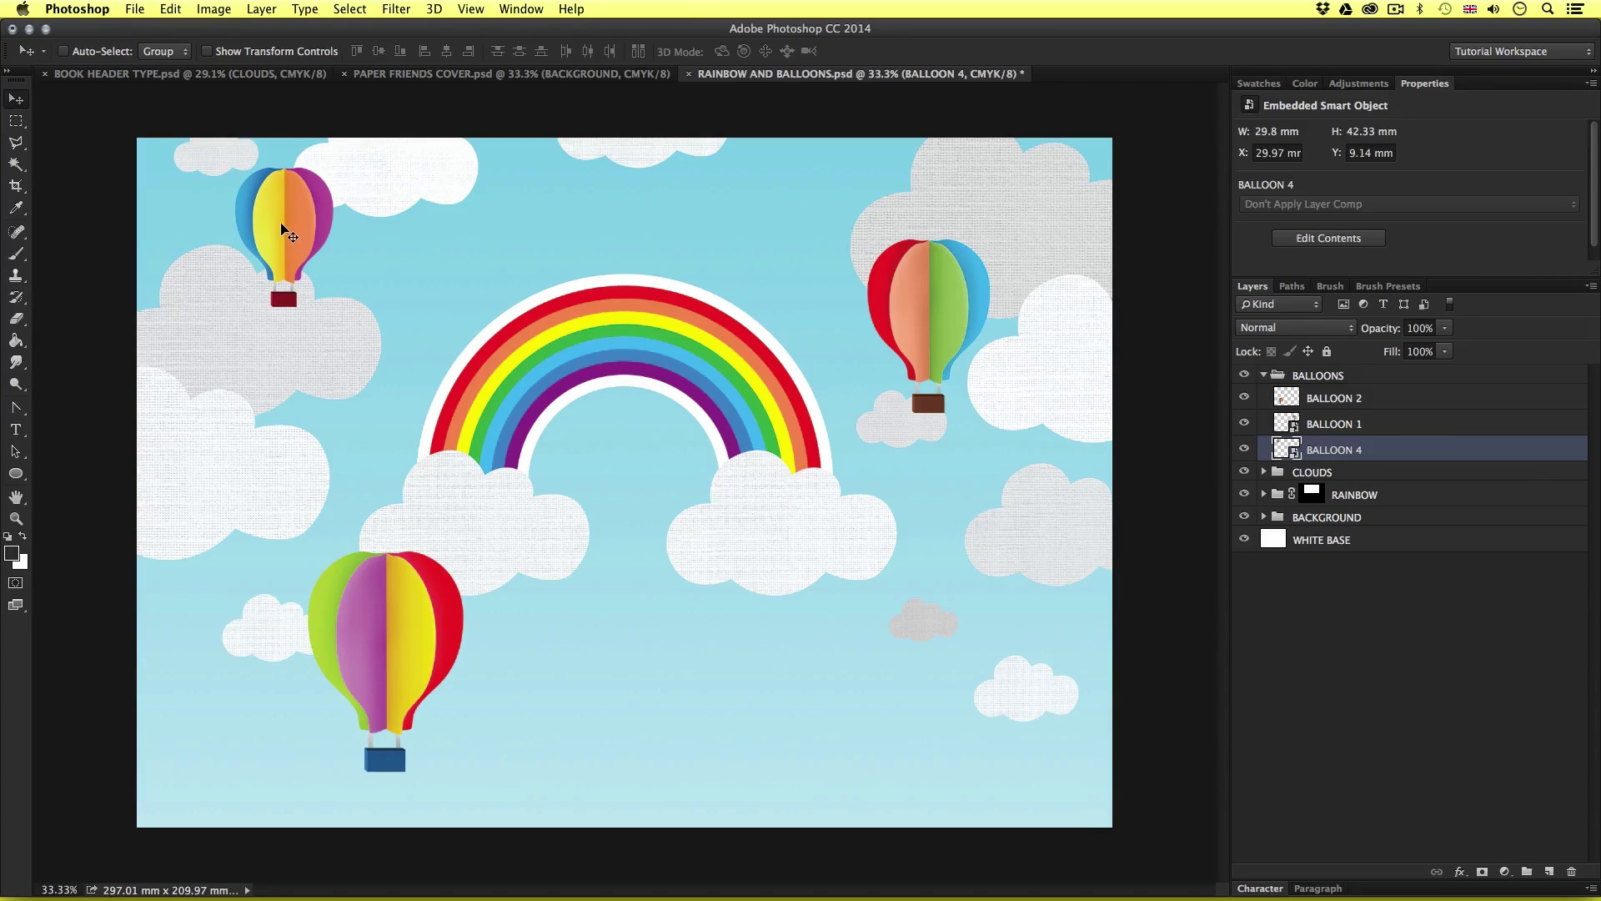
left_click_drag(284, 225, 338, 230)
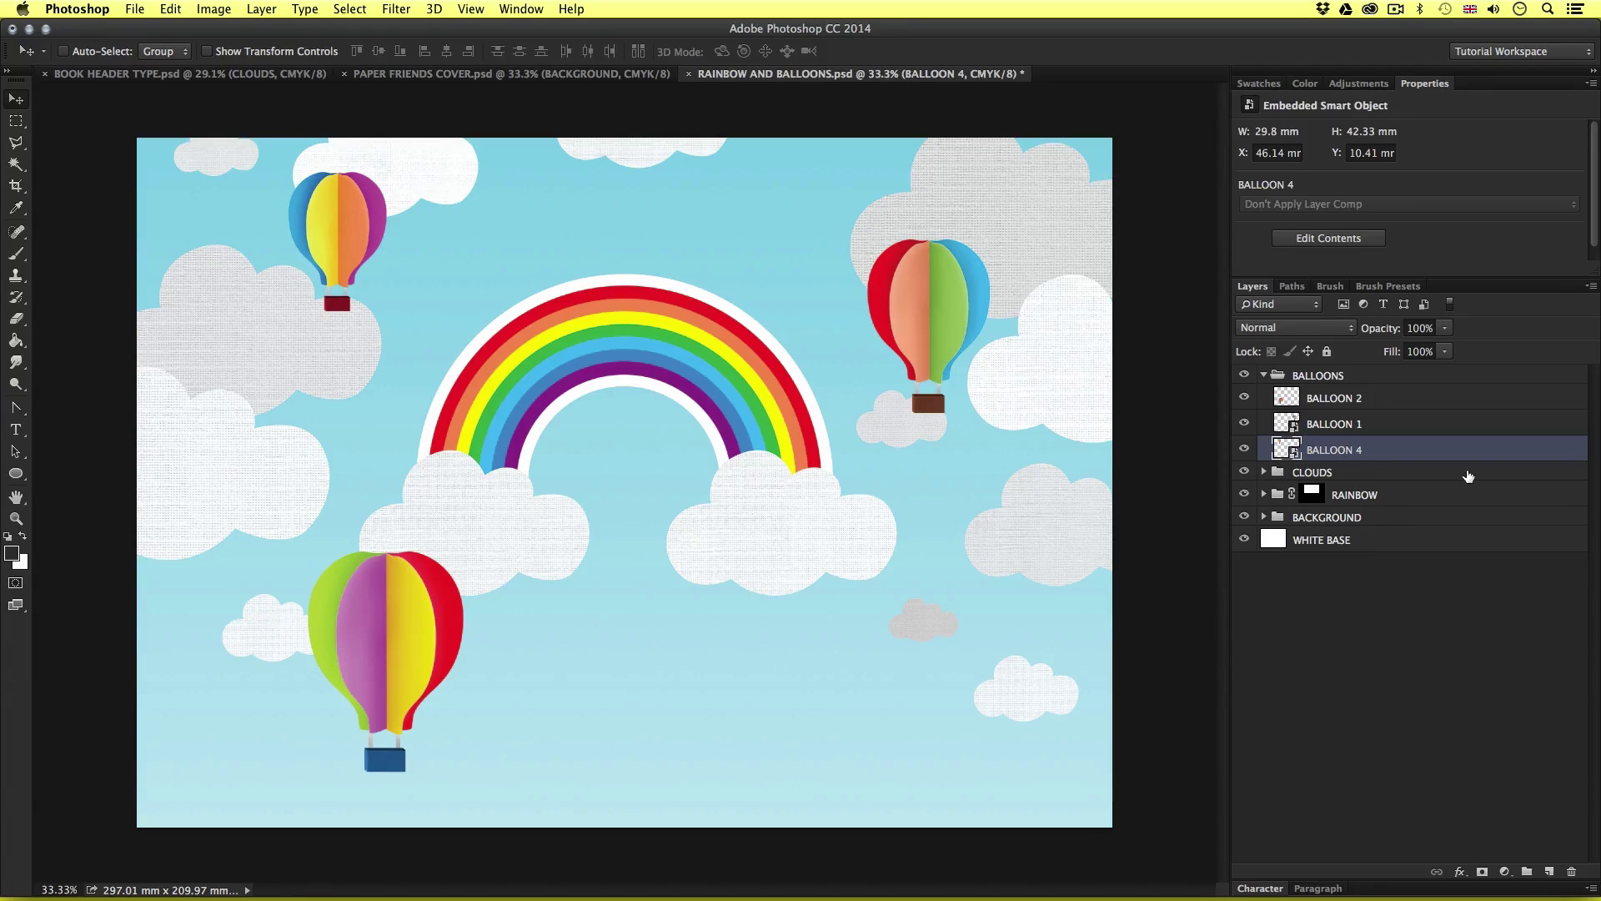
left_click_drag(331, 267, 337, 276)
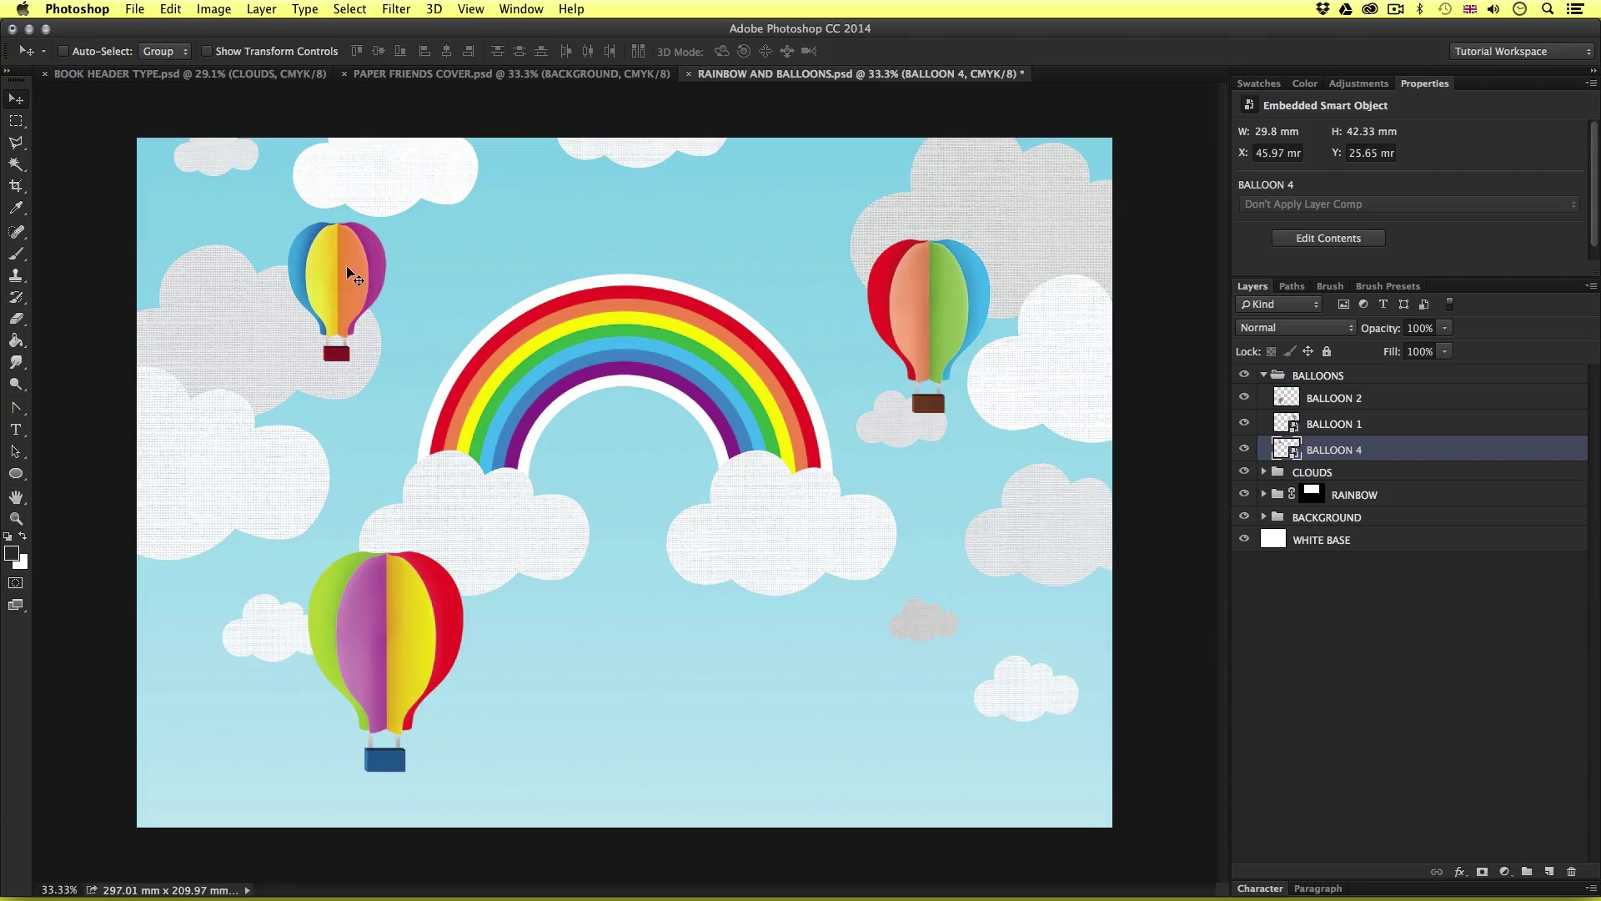
- Copy BALLOON 4 into BOOK HEADER TYPE.psd to the left of PAPER, with its layer between the PAPER and CLOUDS groups
left_click_drag(354, 265, 201, 76)
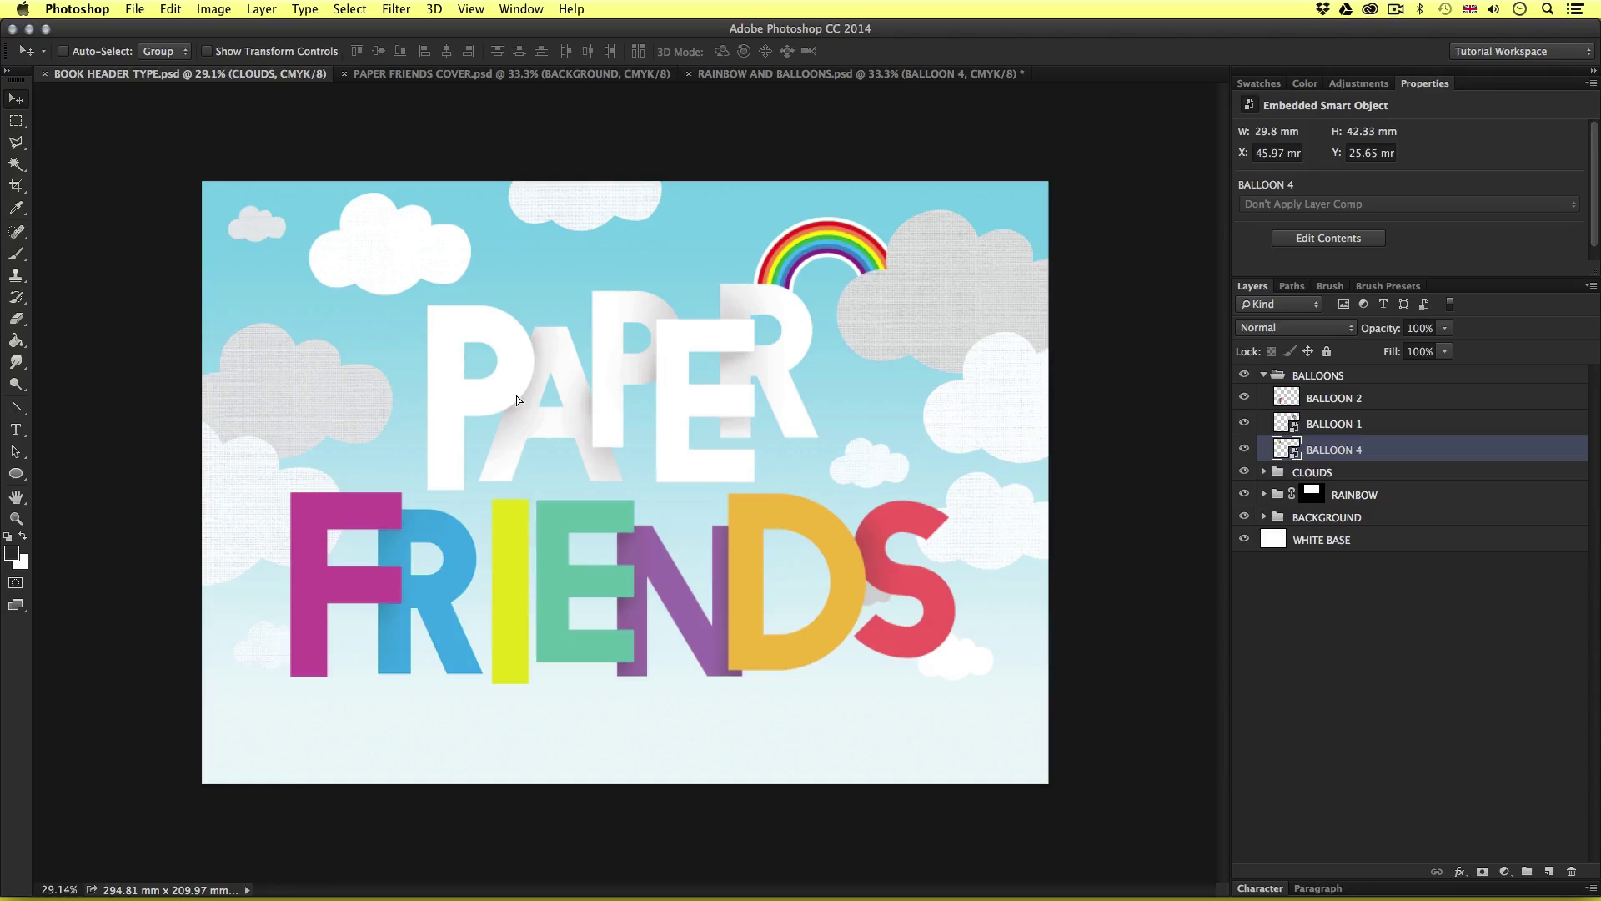
left_click_drag(517, 396, 398, 290)
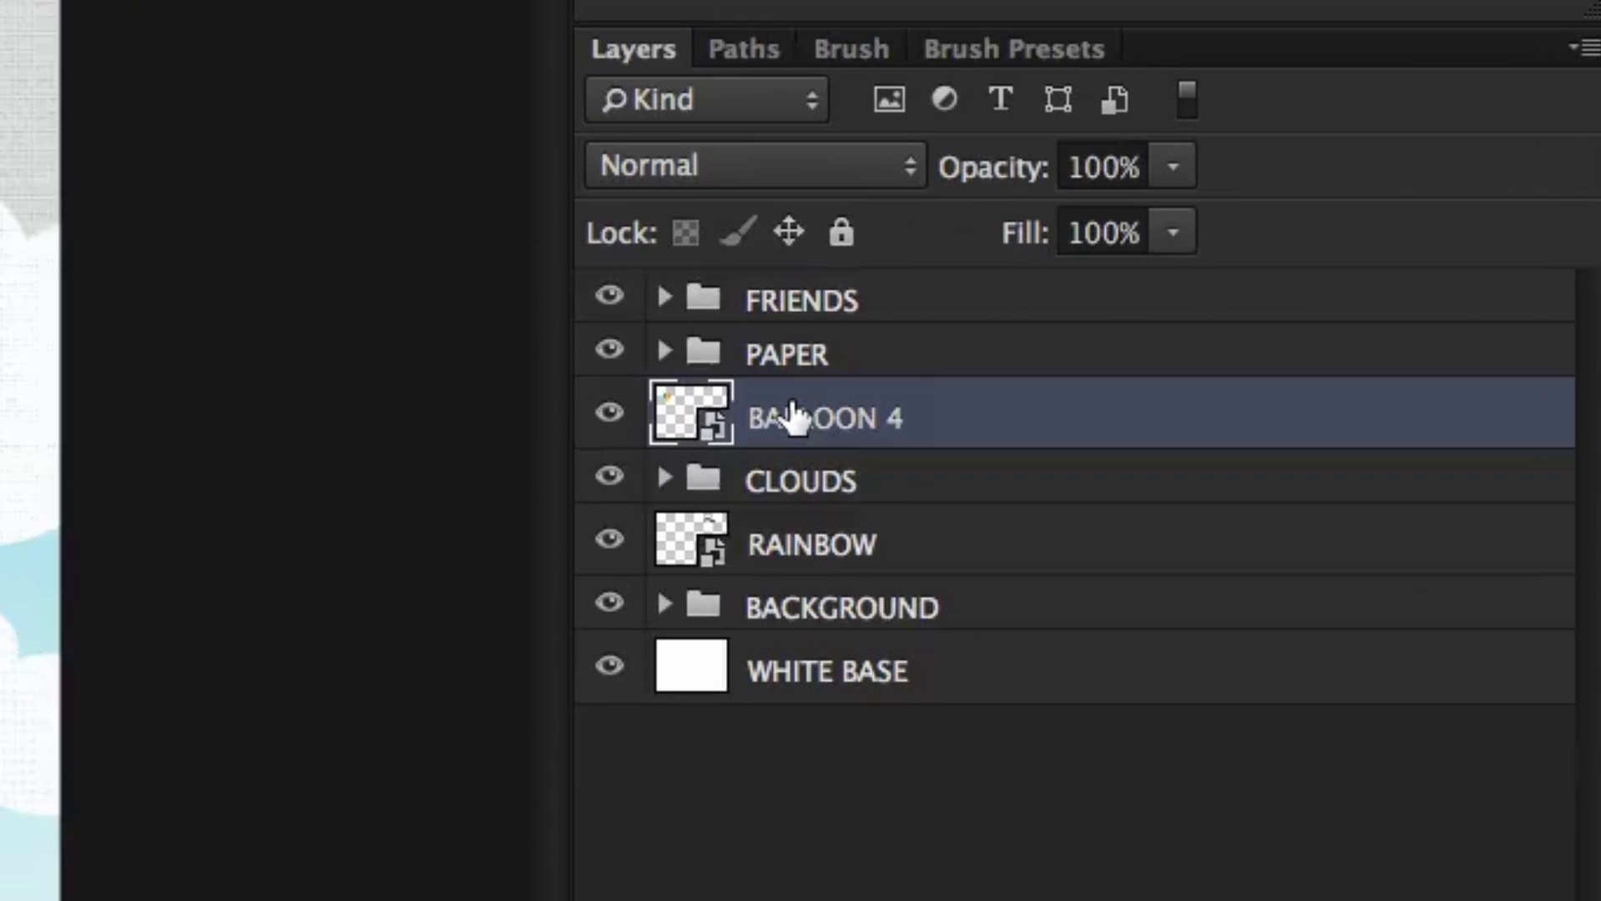
left_click_drag(792, 415, 779, 447)
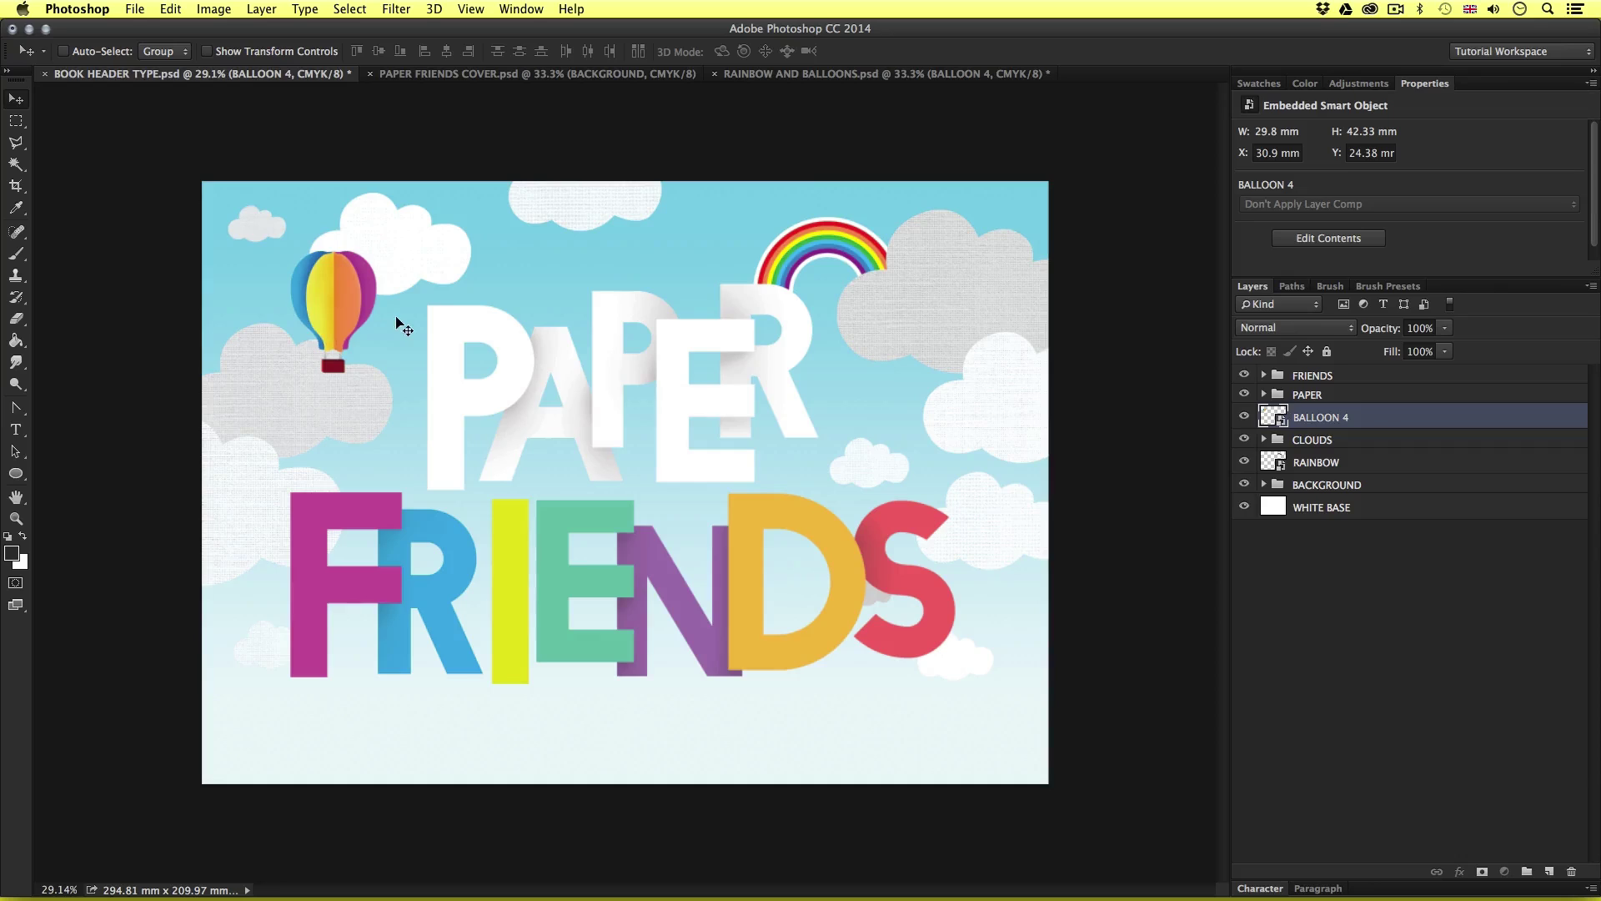
- Scale BALLOON 4 to about 26 mm wide and position it above the grey cloud beside the P of PAPER
left_click_drag(400, 325, 383, 312)
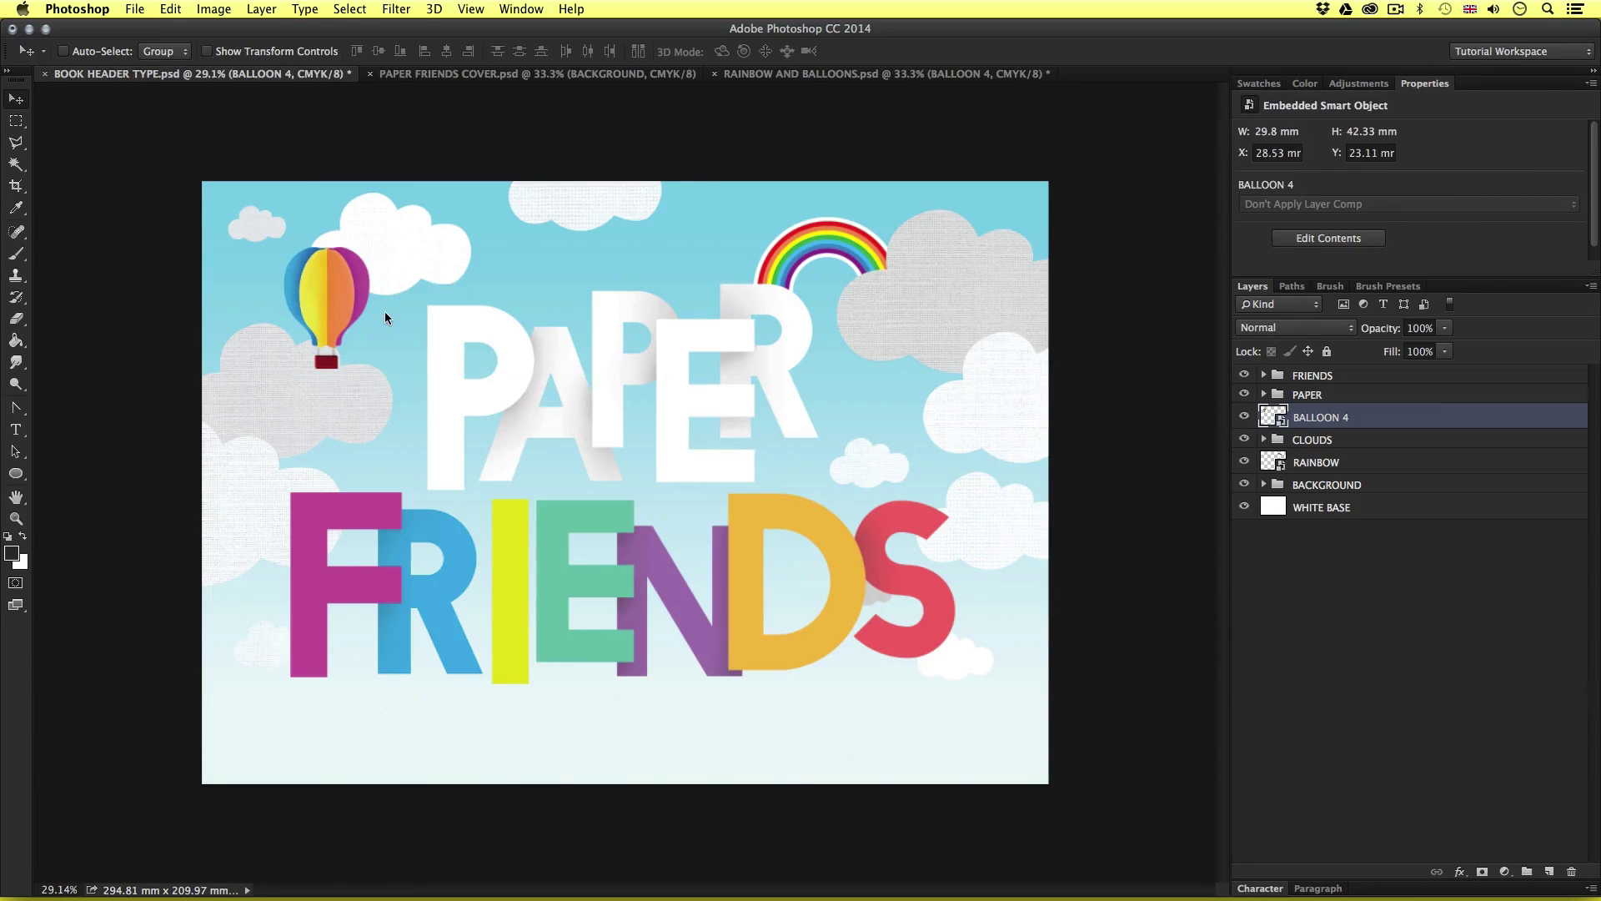
key("super+t")
left_click_drag(369, 248, 370, 258)
key("Return")
left_click_drag(468, 283, 458, 286)
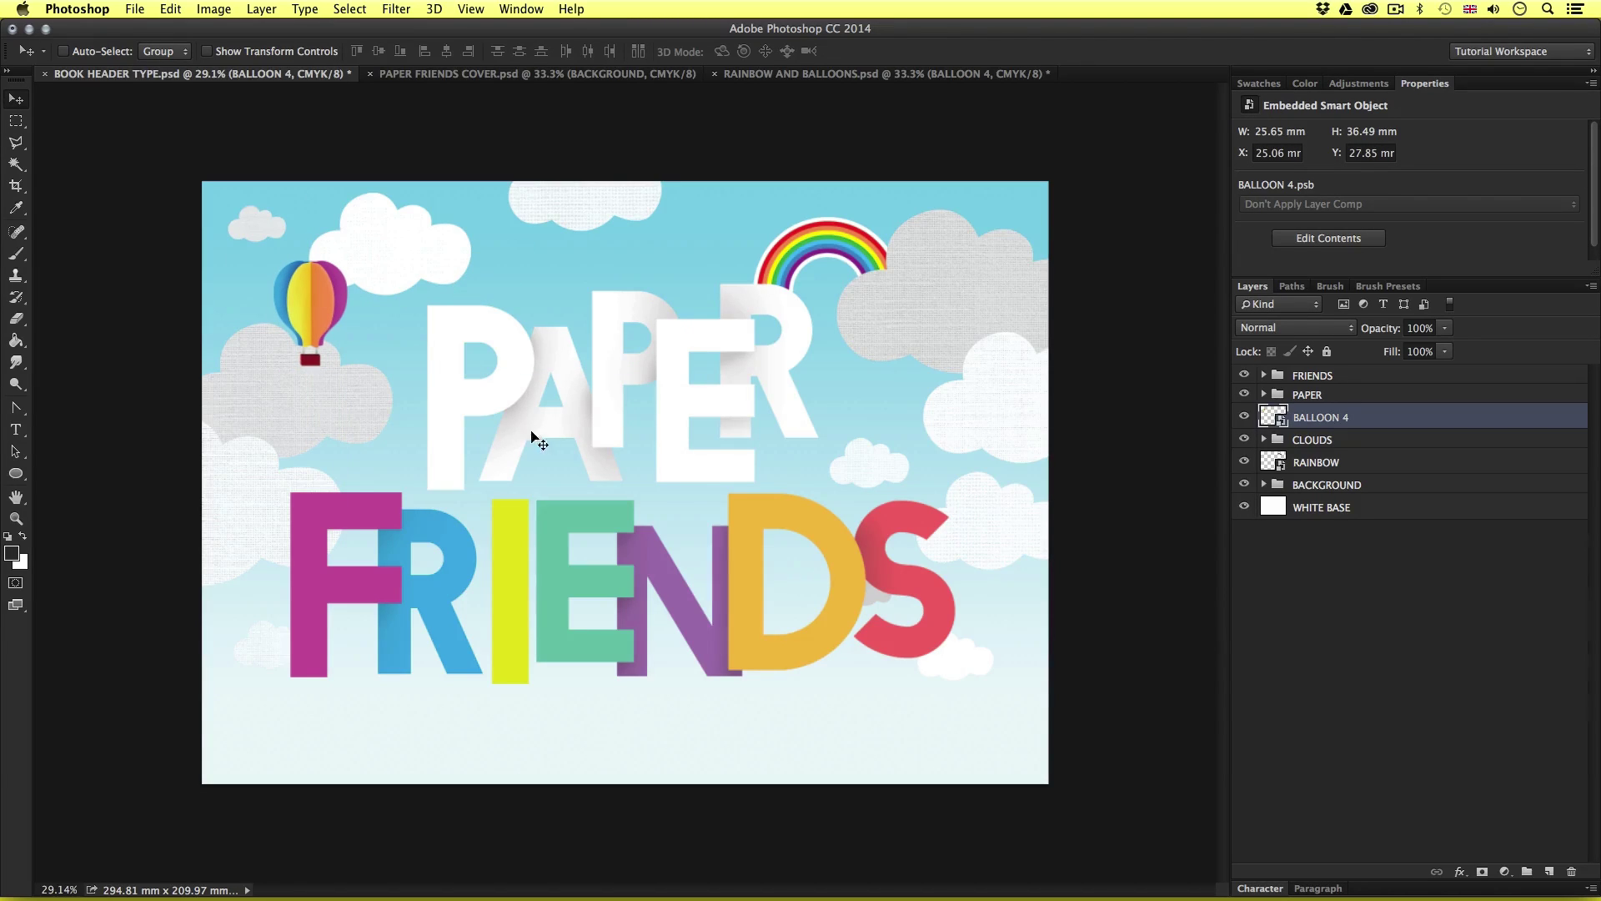
- Save BOOK HEADER TYPE.psd
key("z")
left_click_drag(581, 410, 587, 413)
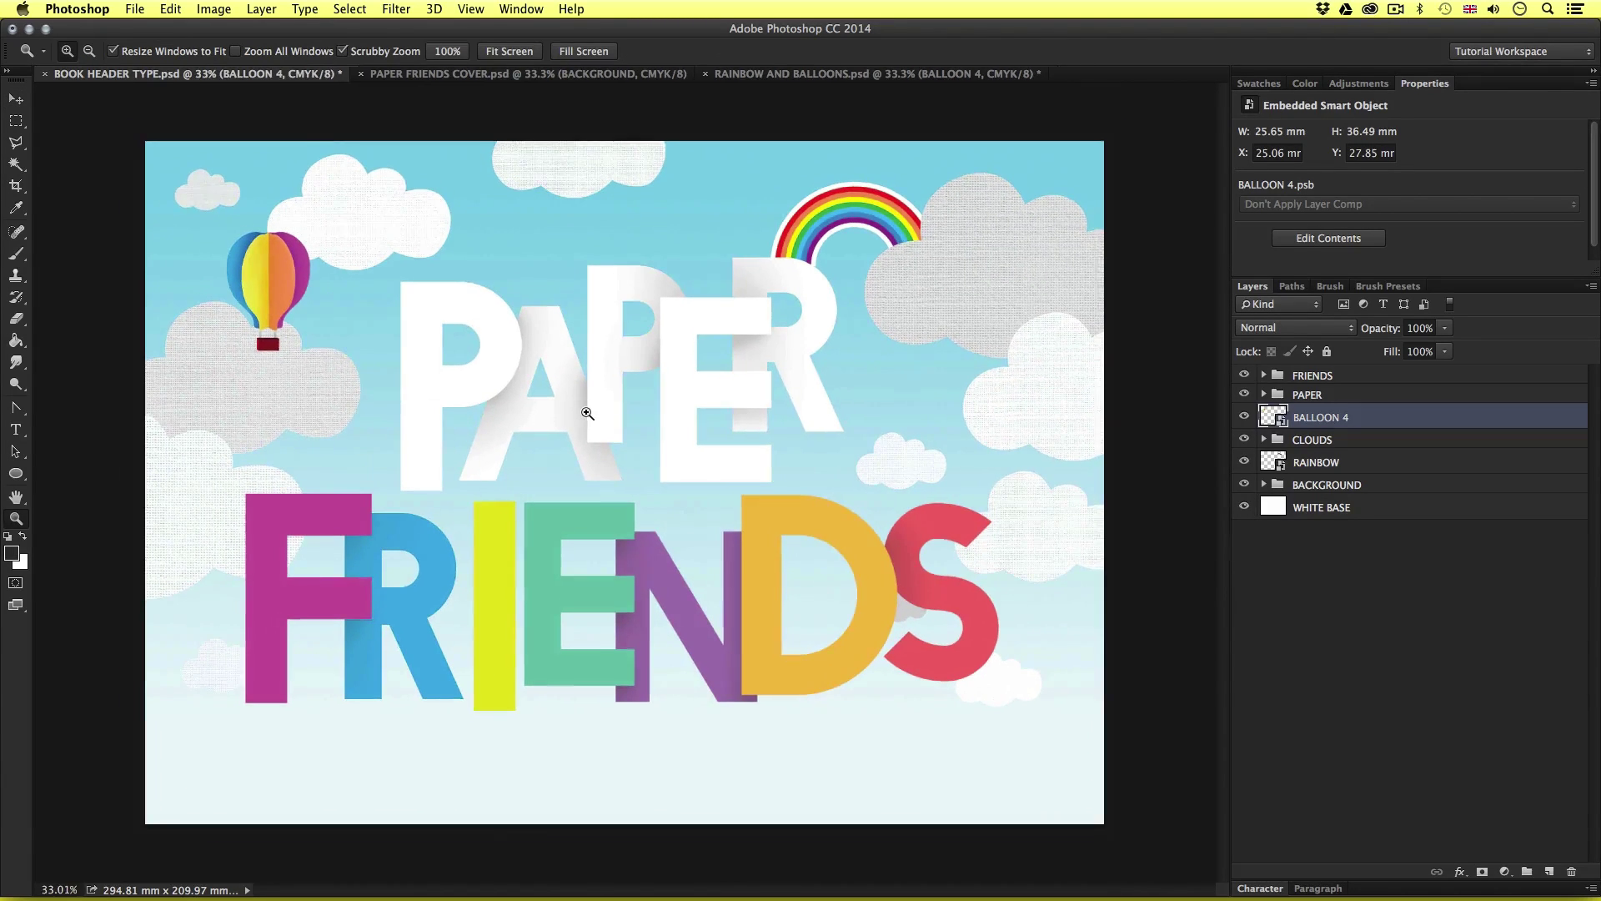
key("v")
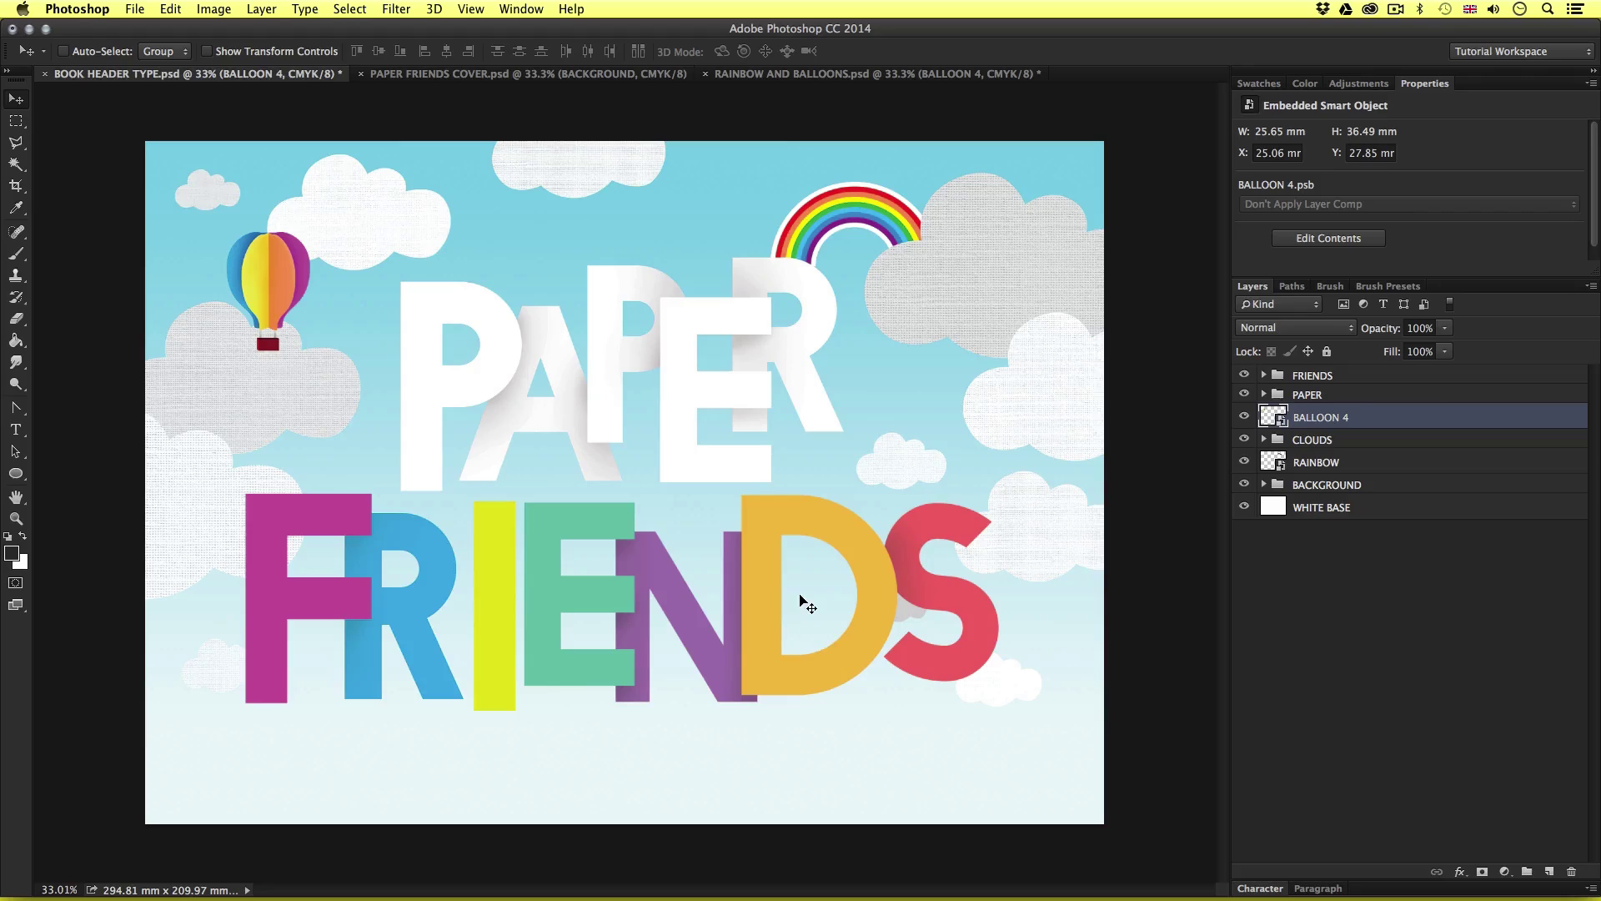
key("super+s")
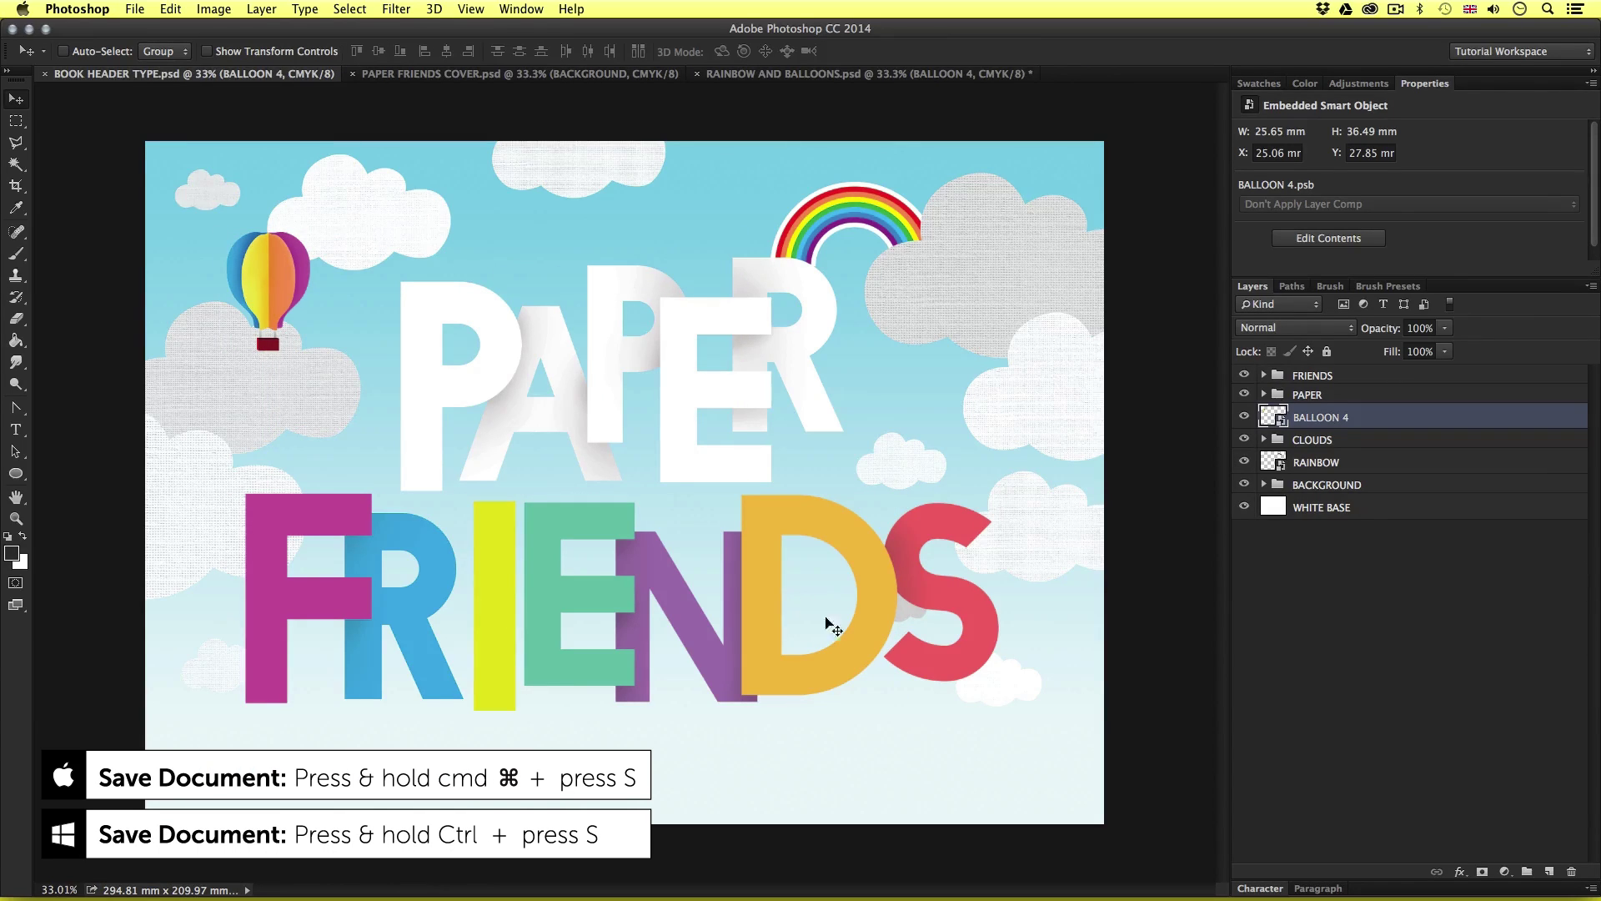
- Close RAINBOW AND BALLOONS.psd without saving its changes and return to BOOK HEADER TYPE.psd
left_click(508, 74)
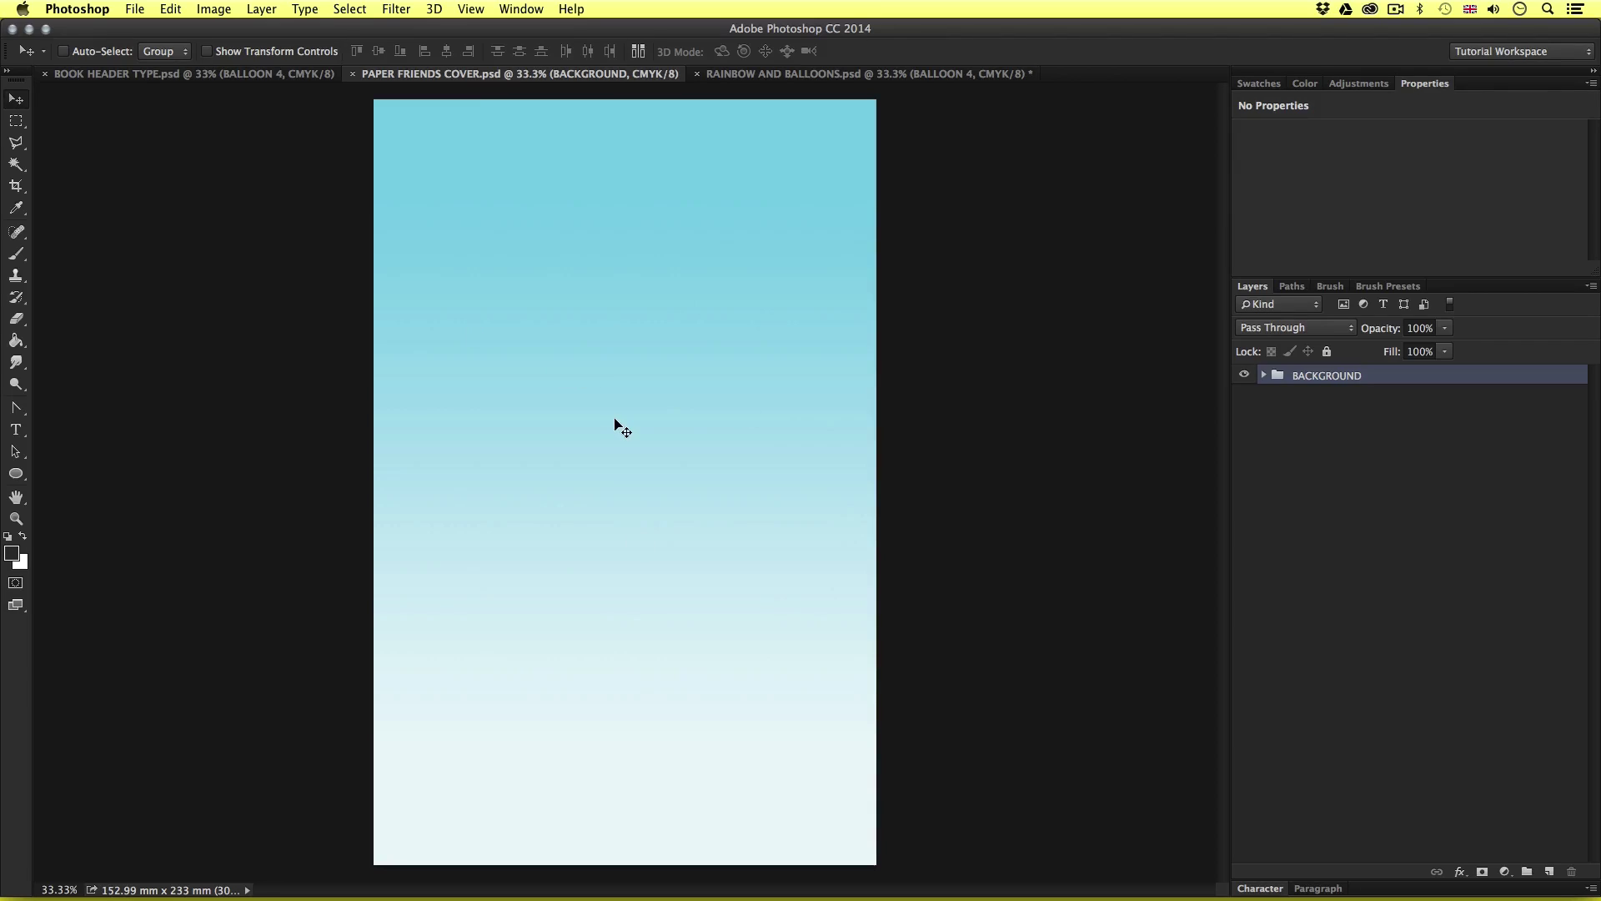
left_click(740, 74)
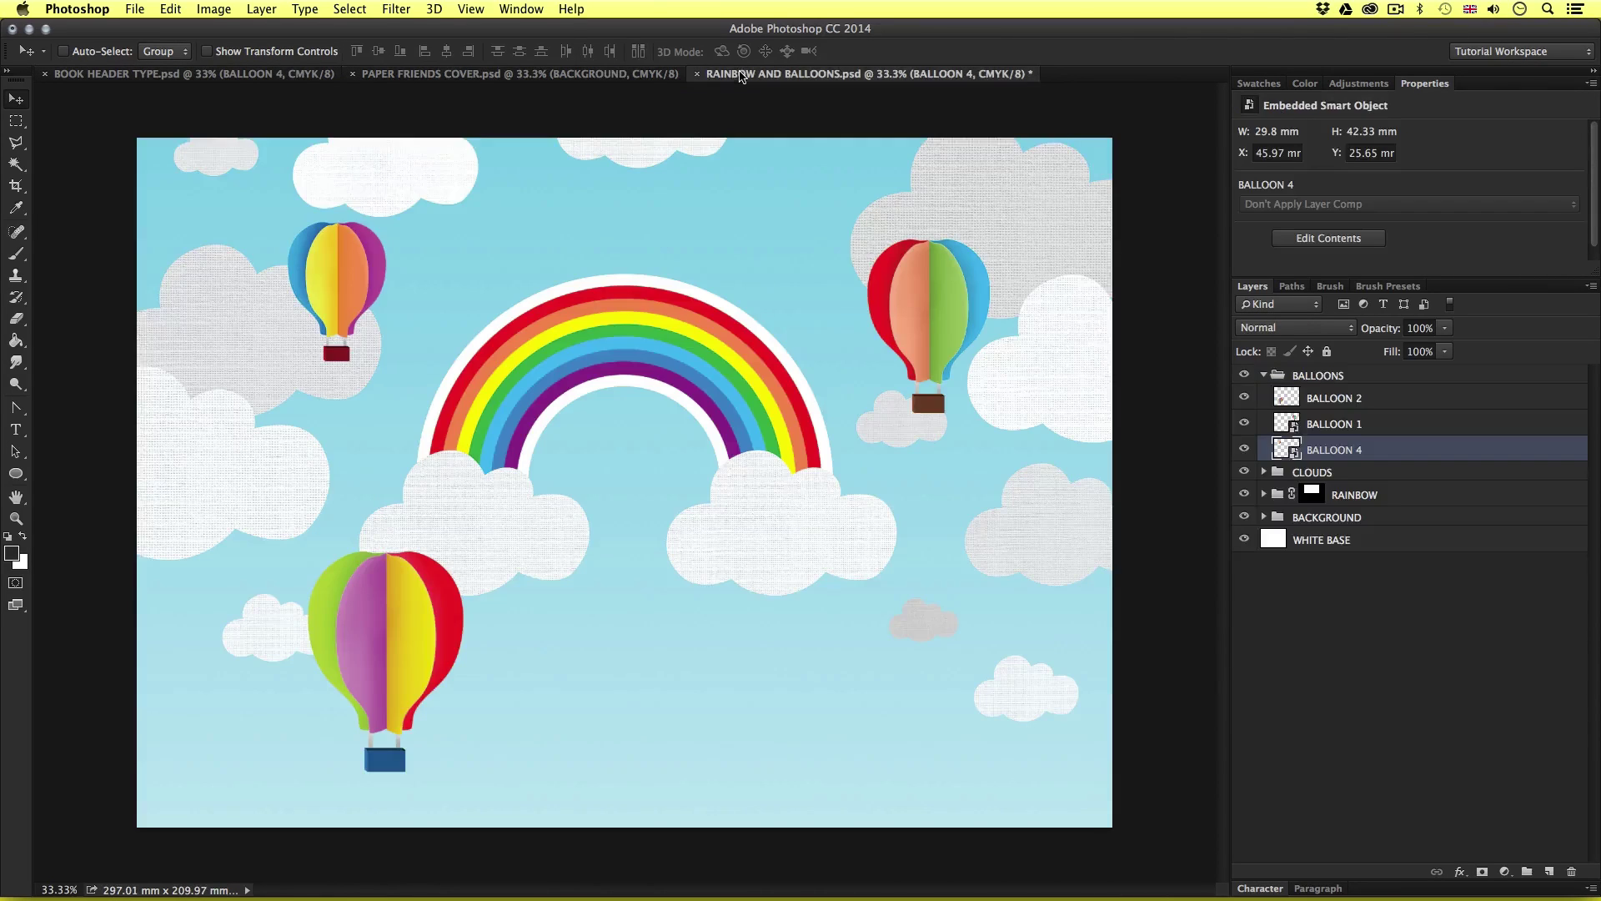
left_click(696, 74)
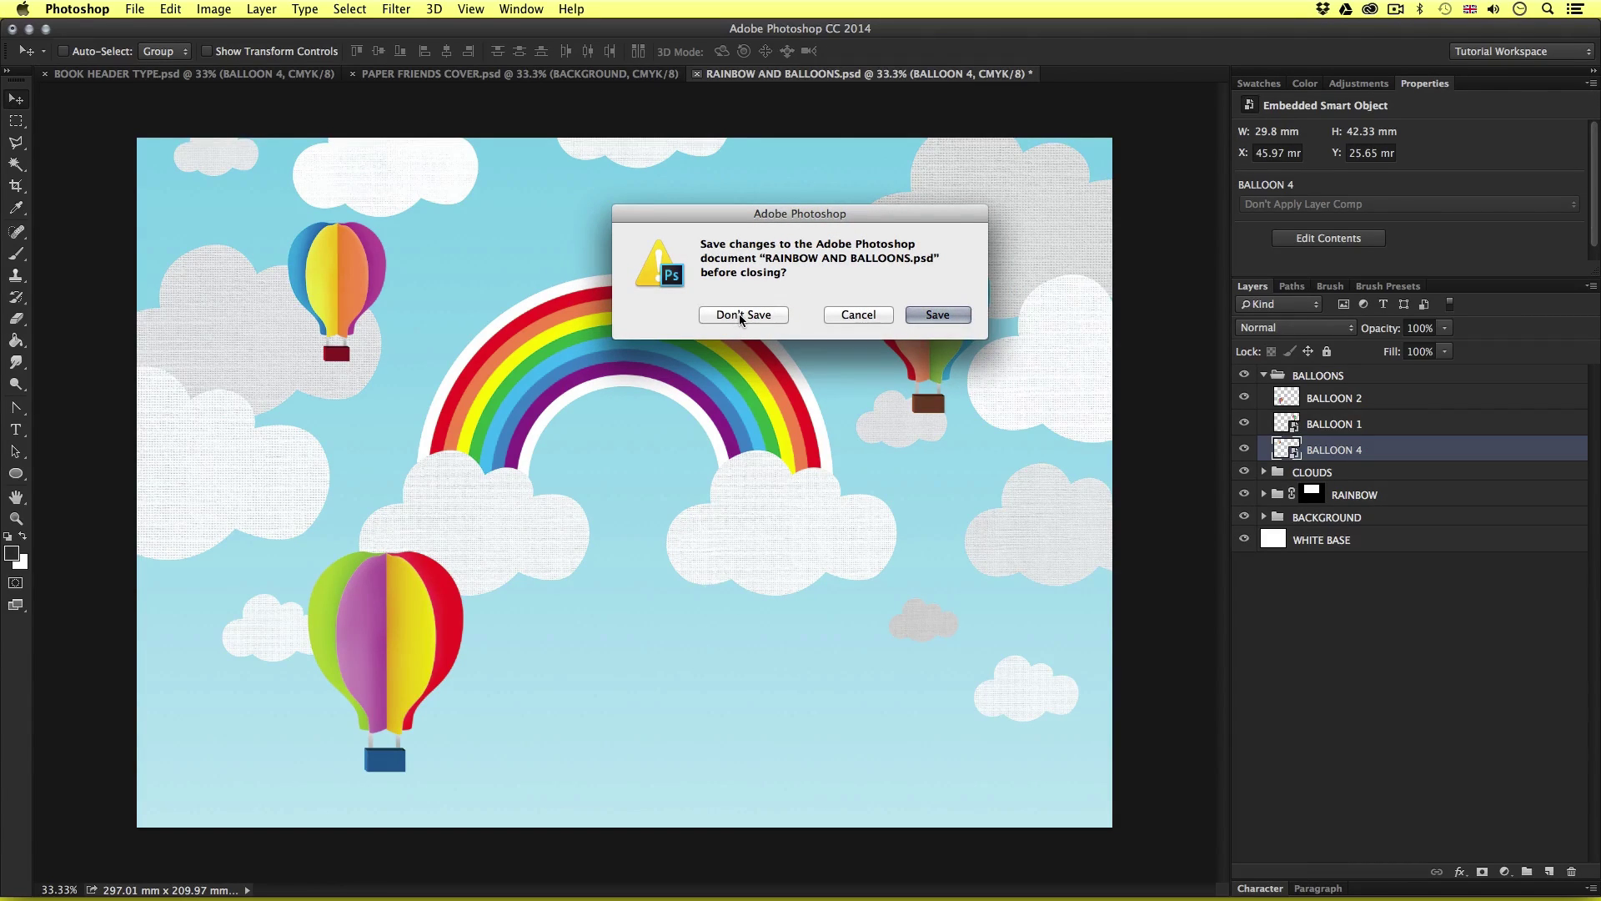
left_click(738, 315)
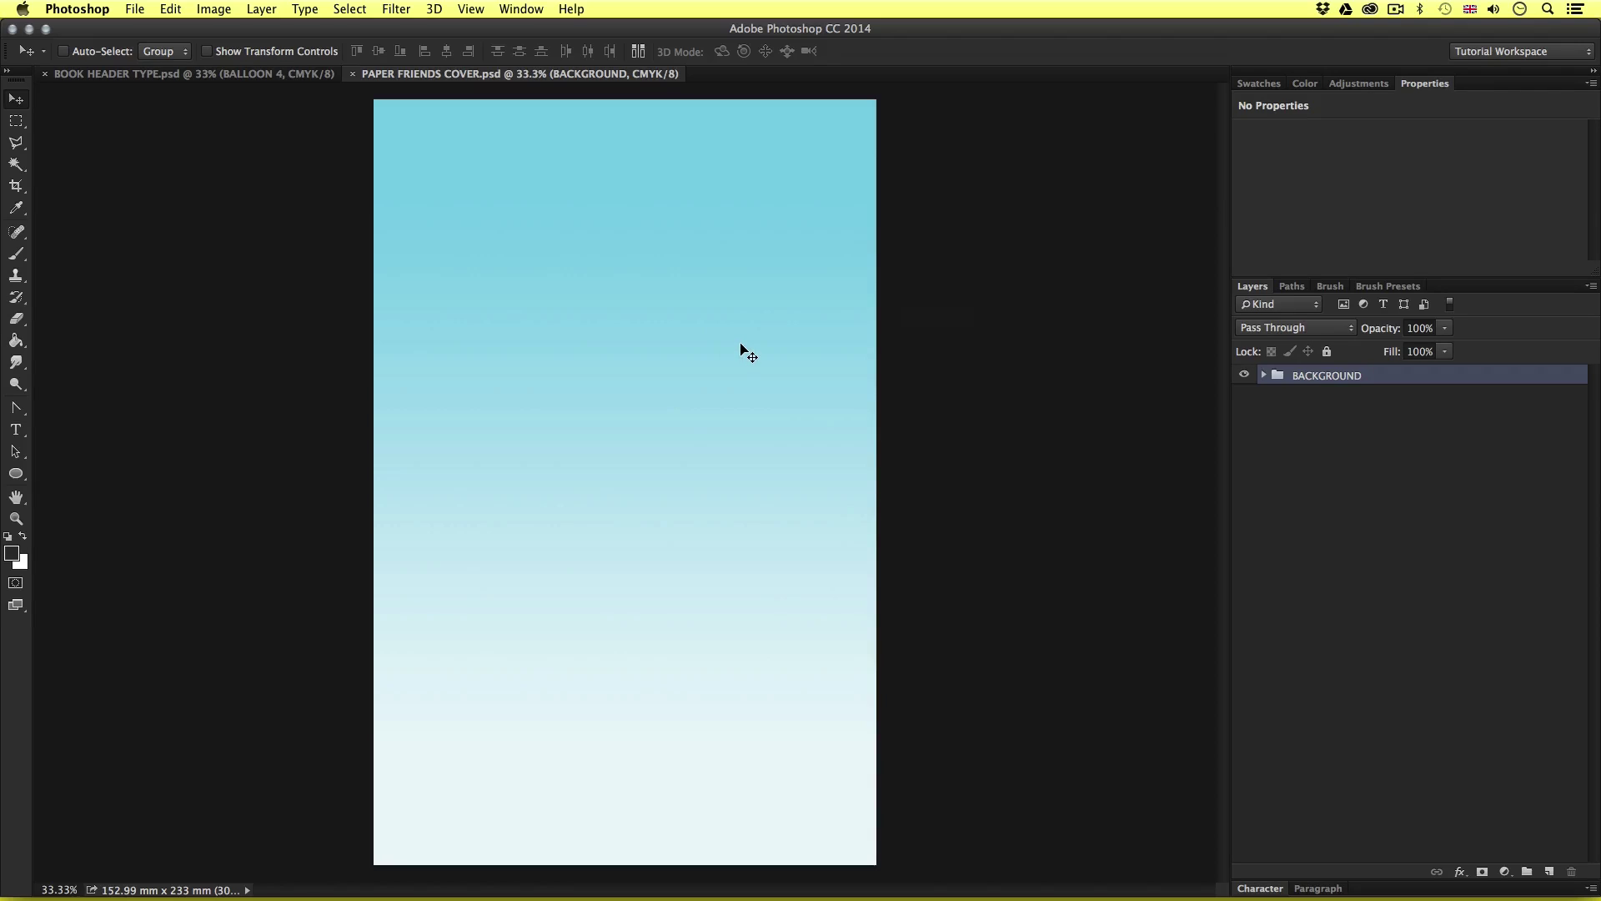
left_click(250, 74)
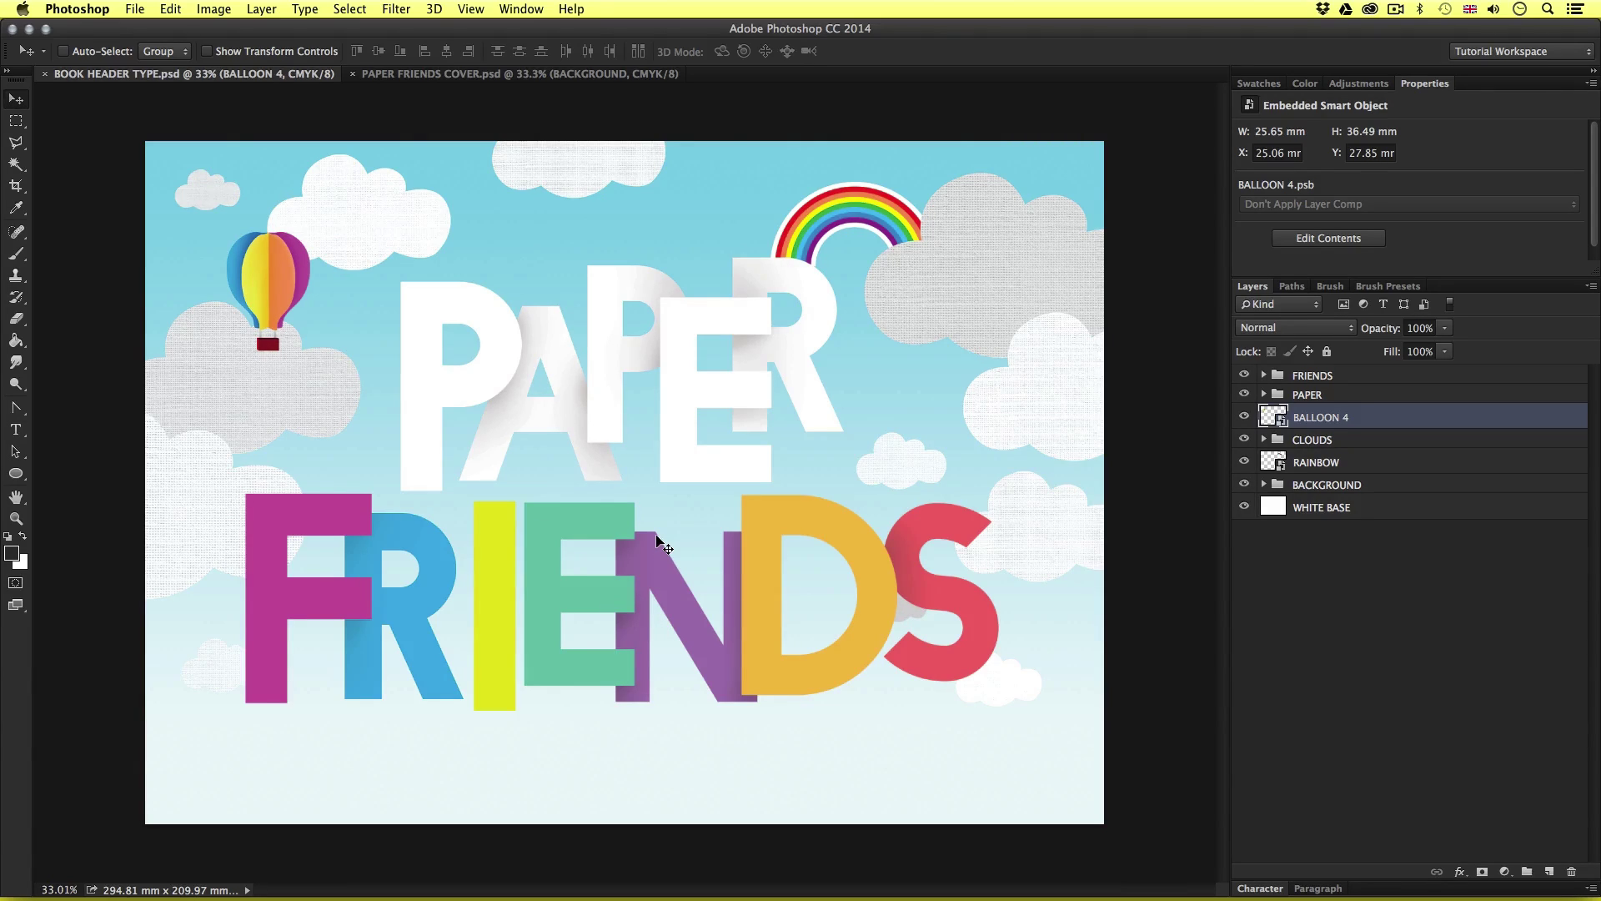
- Nudge the RAINBOW layer very slightly and deselect all layers
left_click(1397, 591)
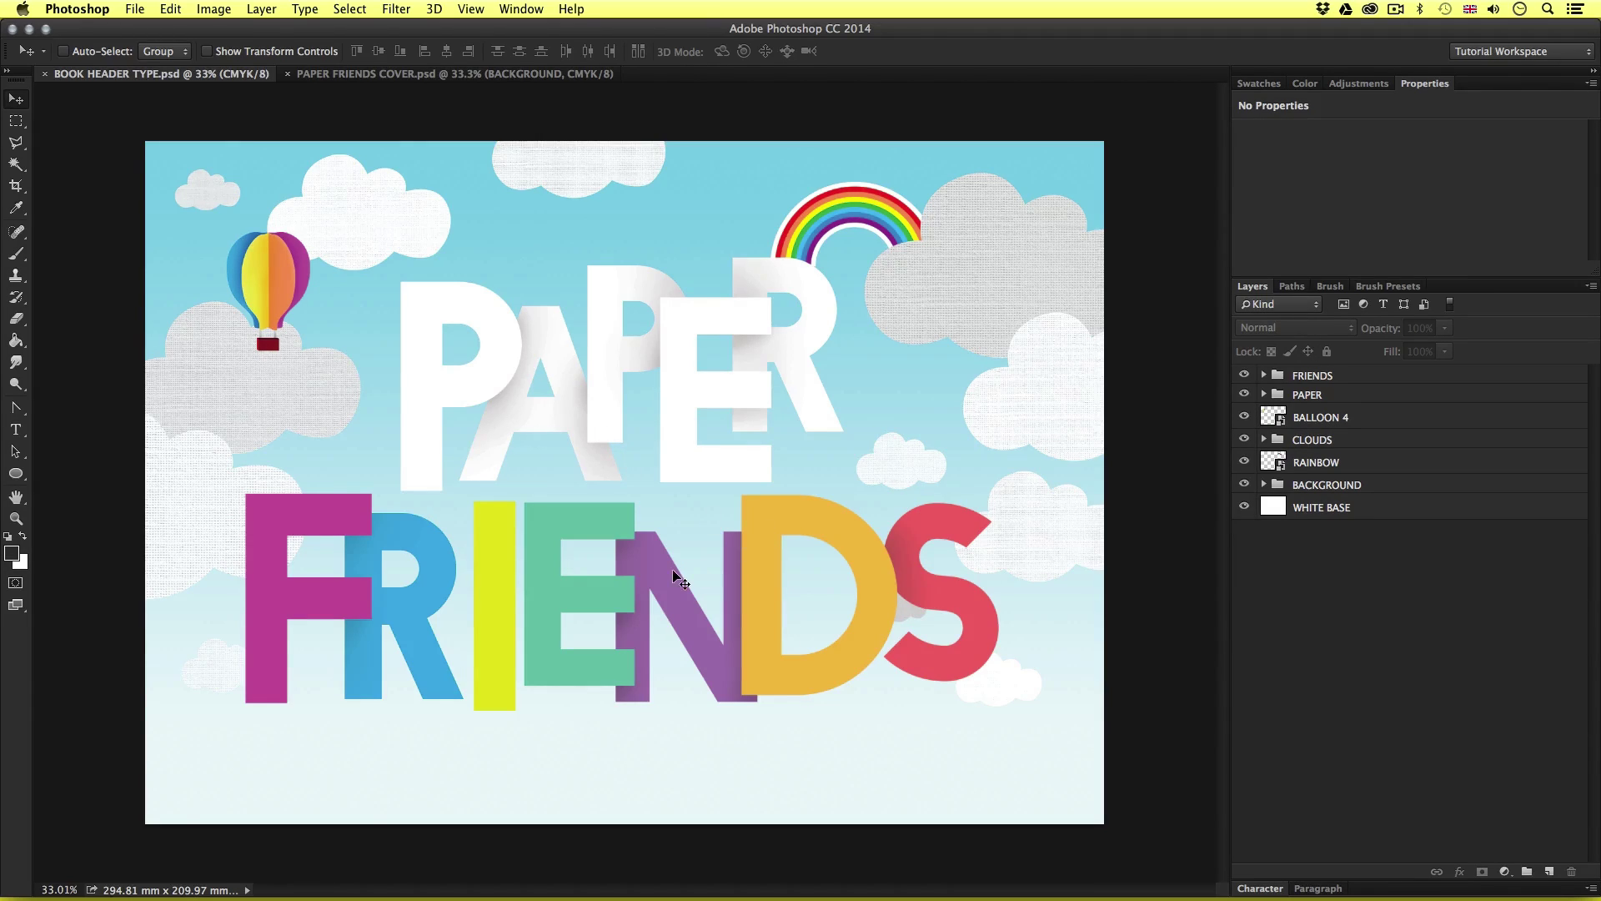
left_click(1317, 465)
left_click_drag(893, 422, 878, 427)
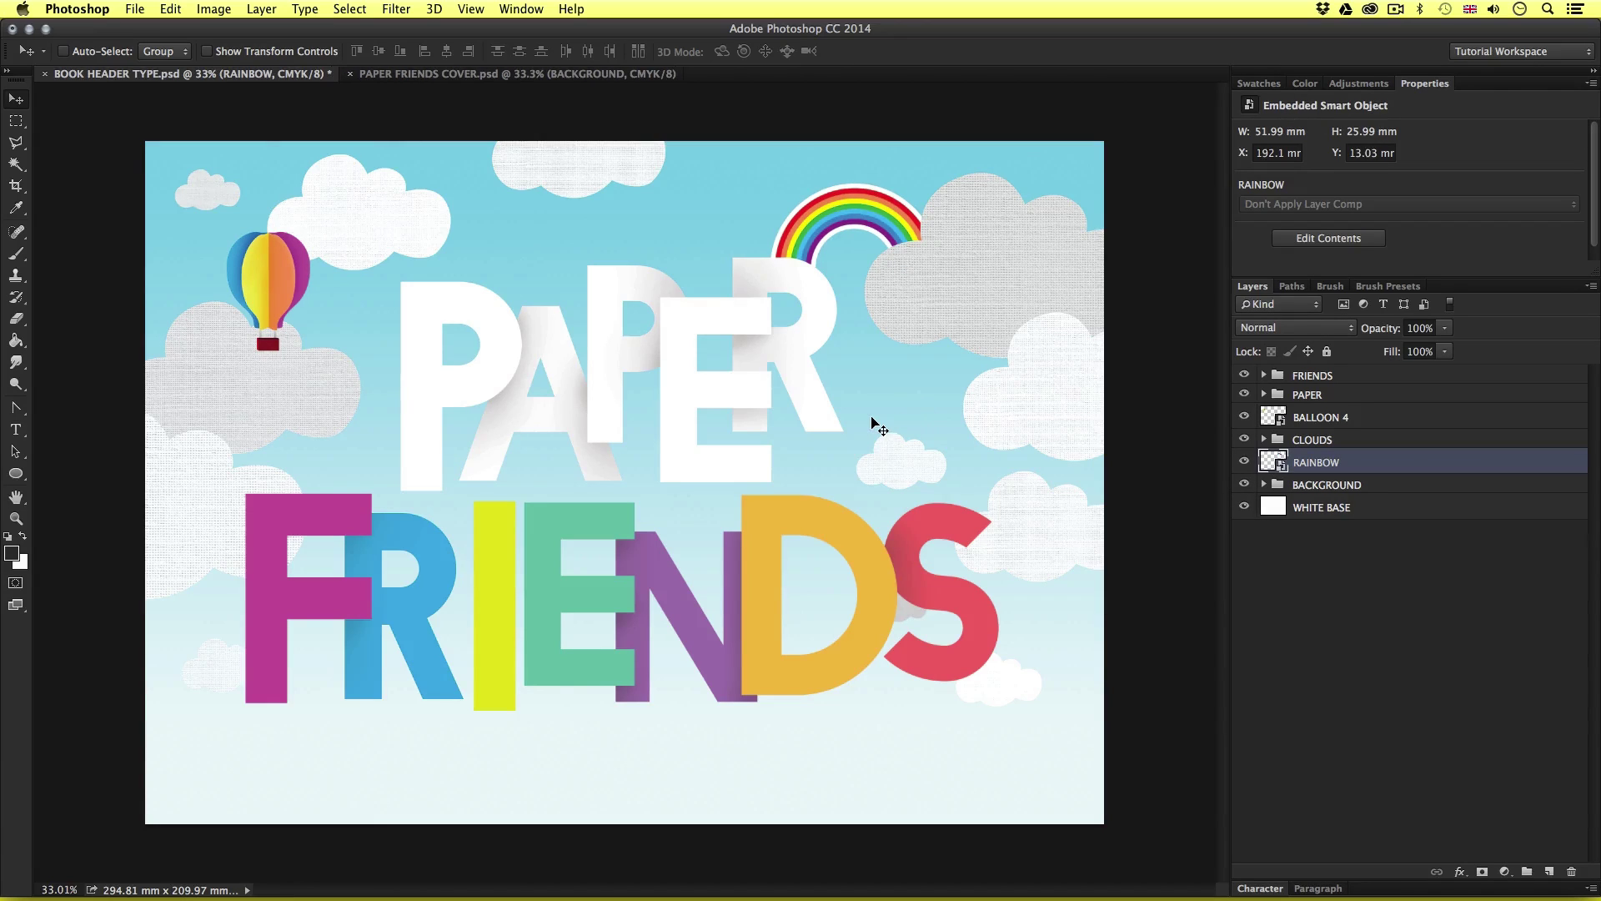
left_click(1284, 665)
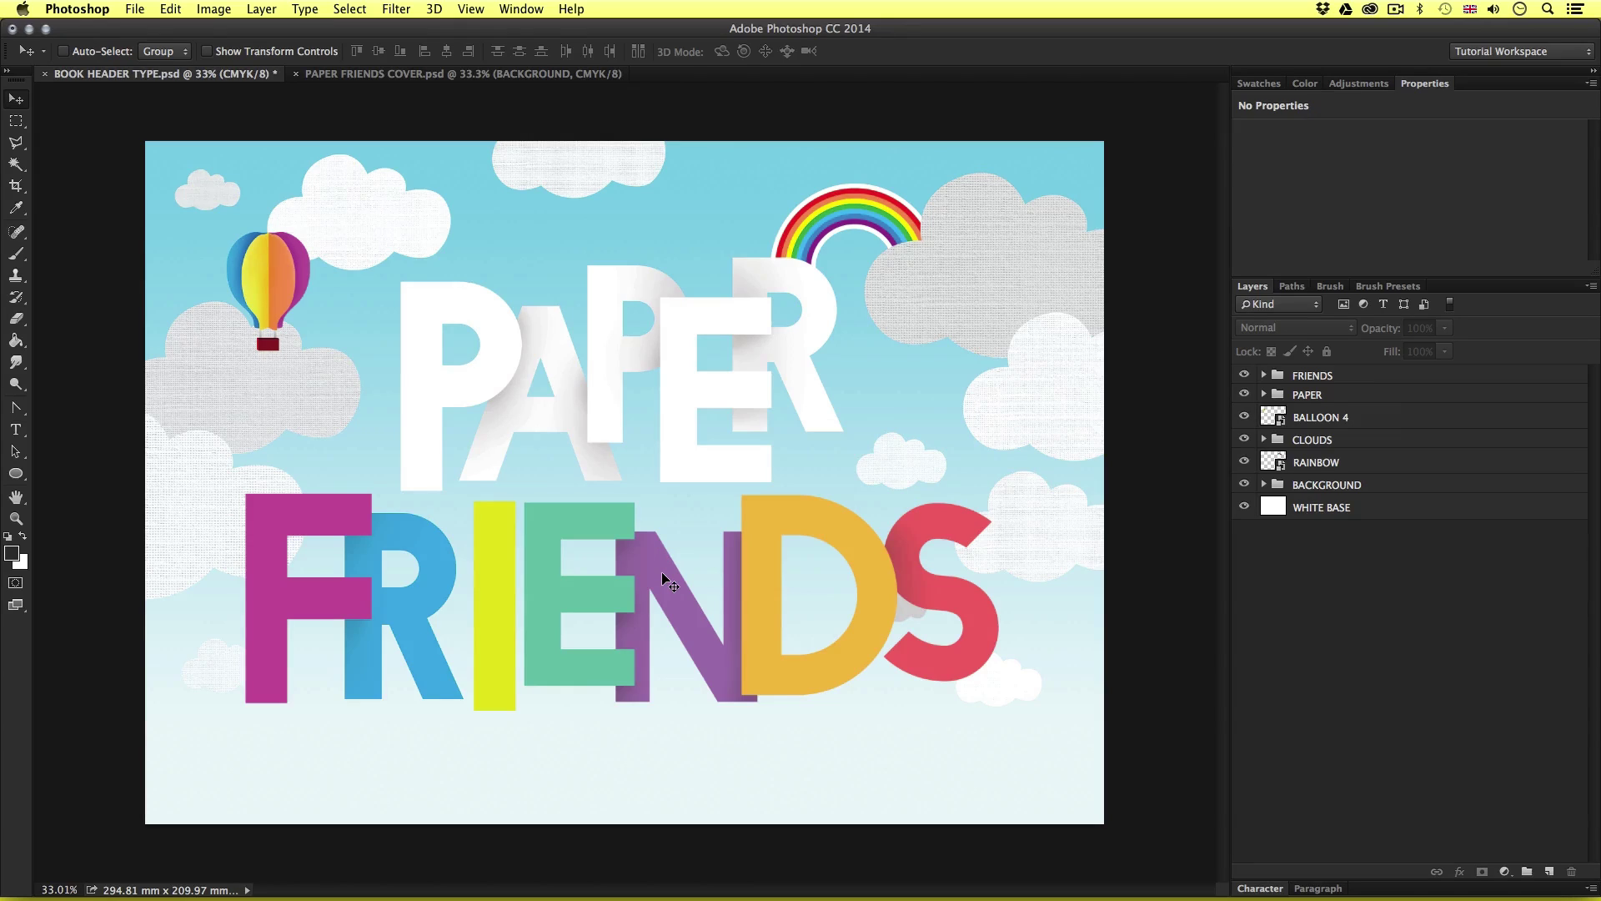
- Close BOOK HEADER TYPE.psd, saving its changes, and leave PAPER FRIENDS COVER.psd open
left_click(134, 9)
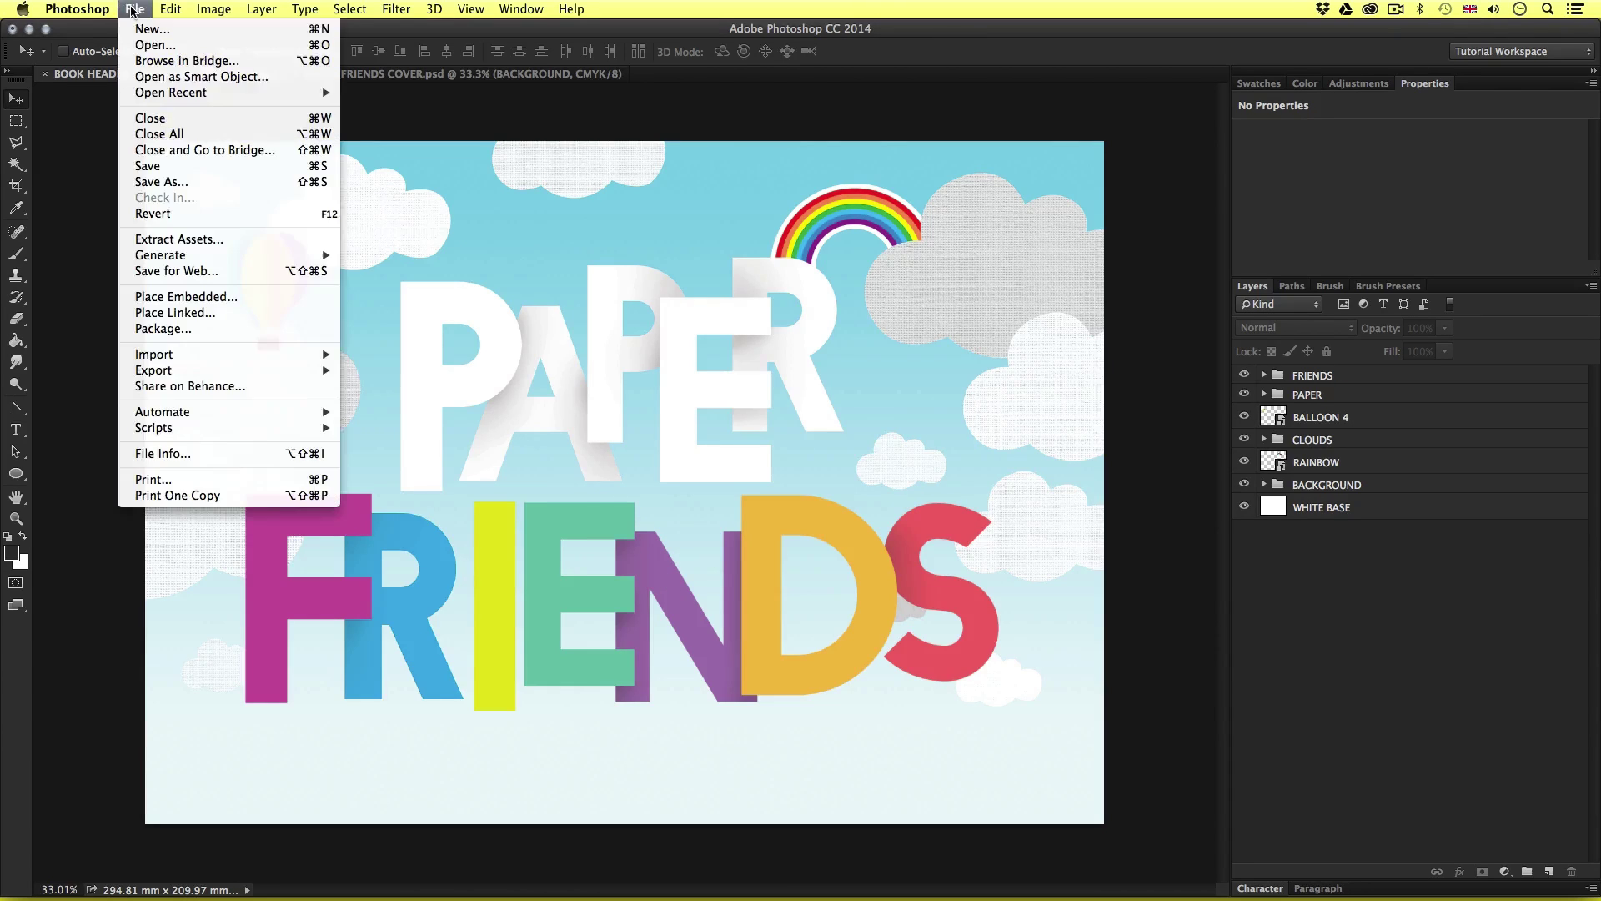
left_click(167, 132)
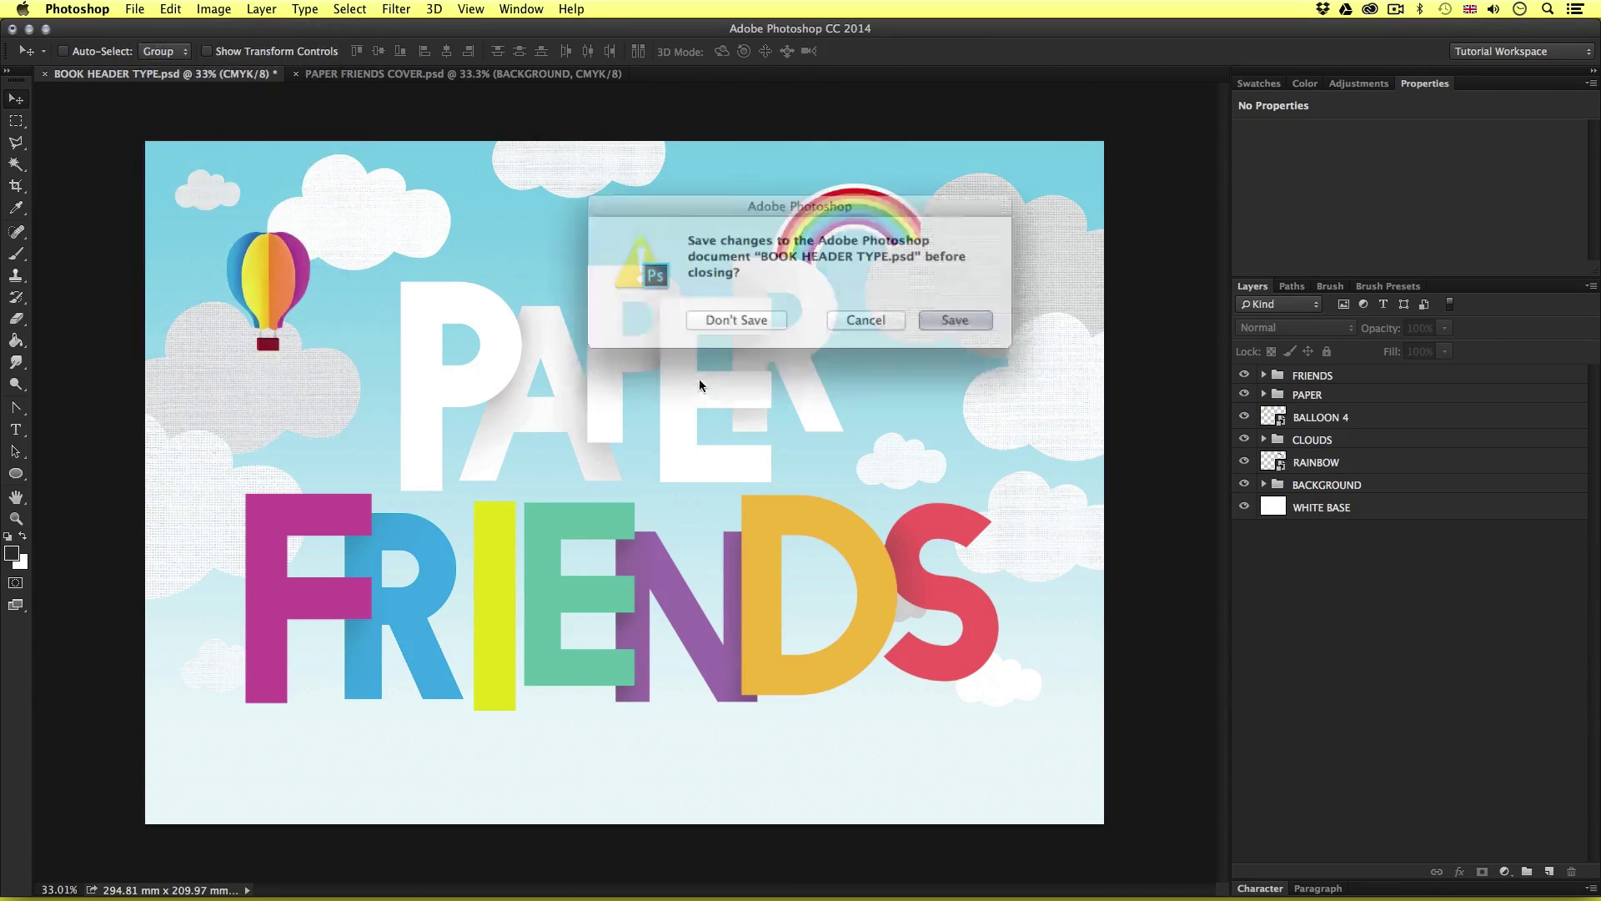
left_click(924, 320)
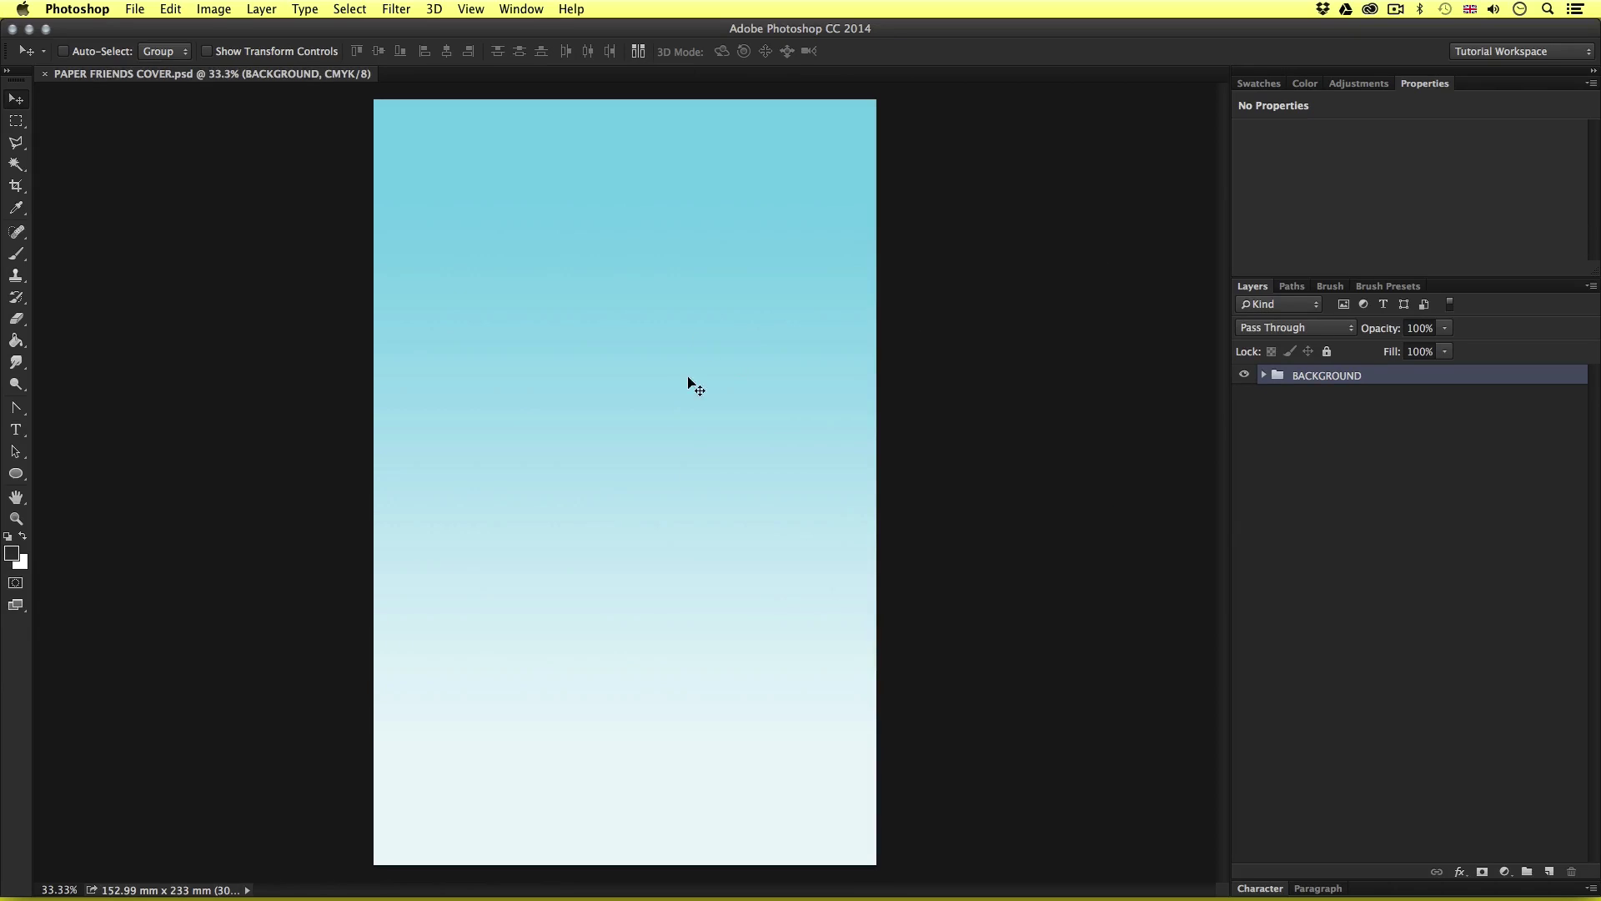
- Start placing an embedded file into PAPER FRIENDS COVER.psd and open the 06 - MY PROJECT folder
left_click(138, 10)
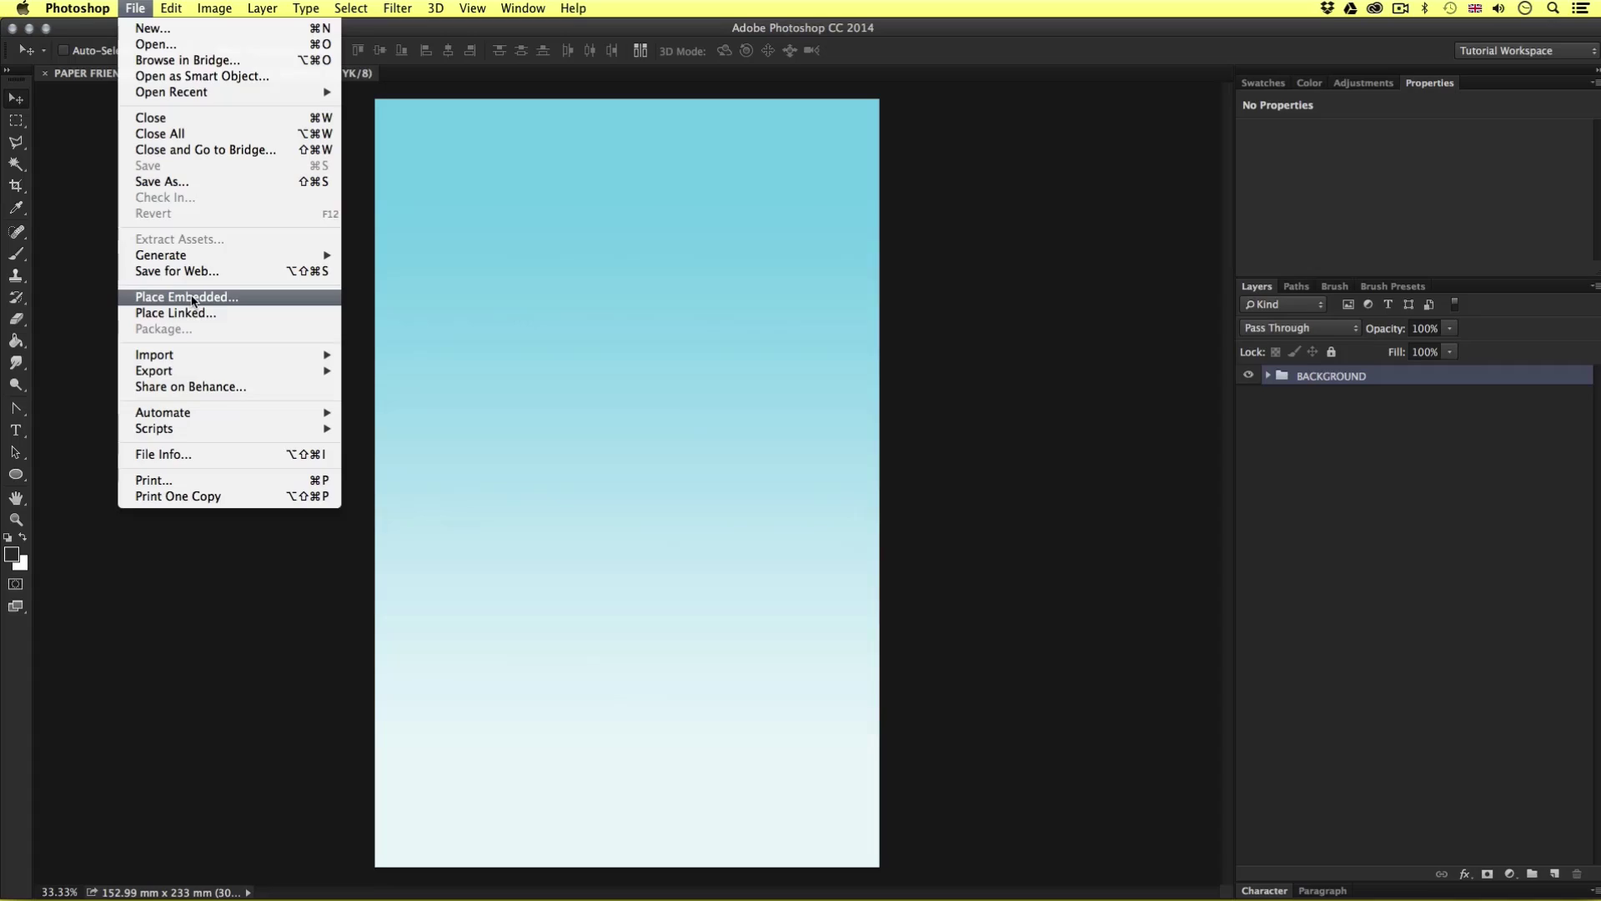
left_click(449, 387)
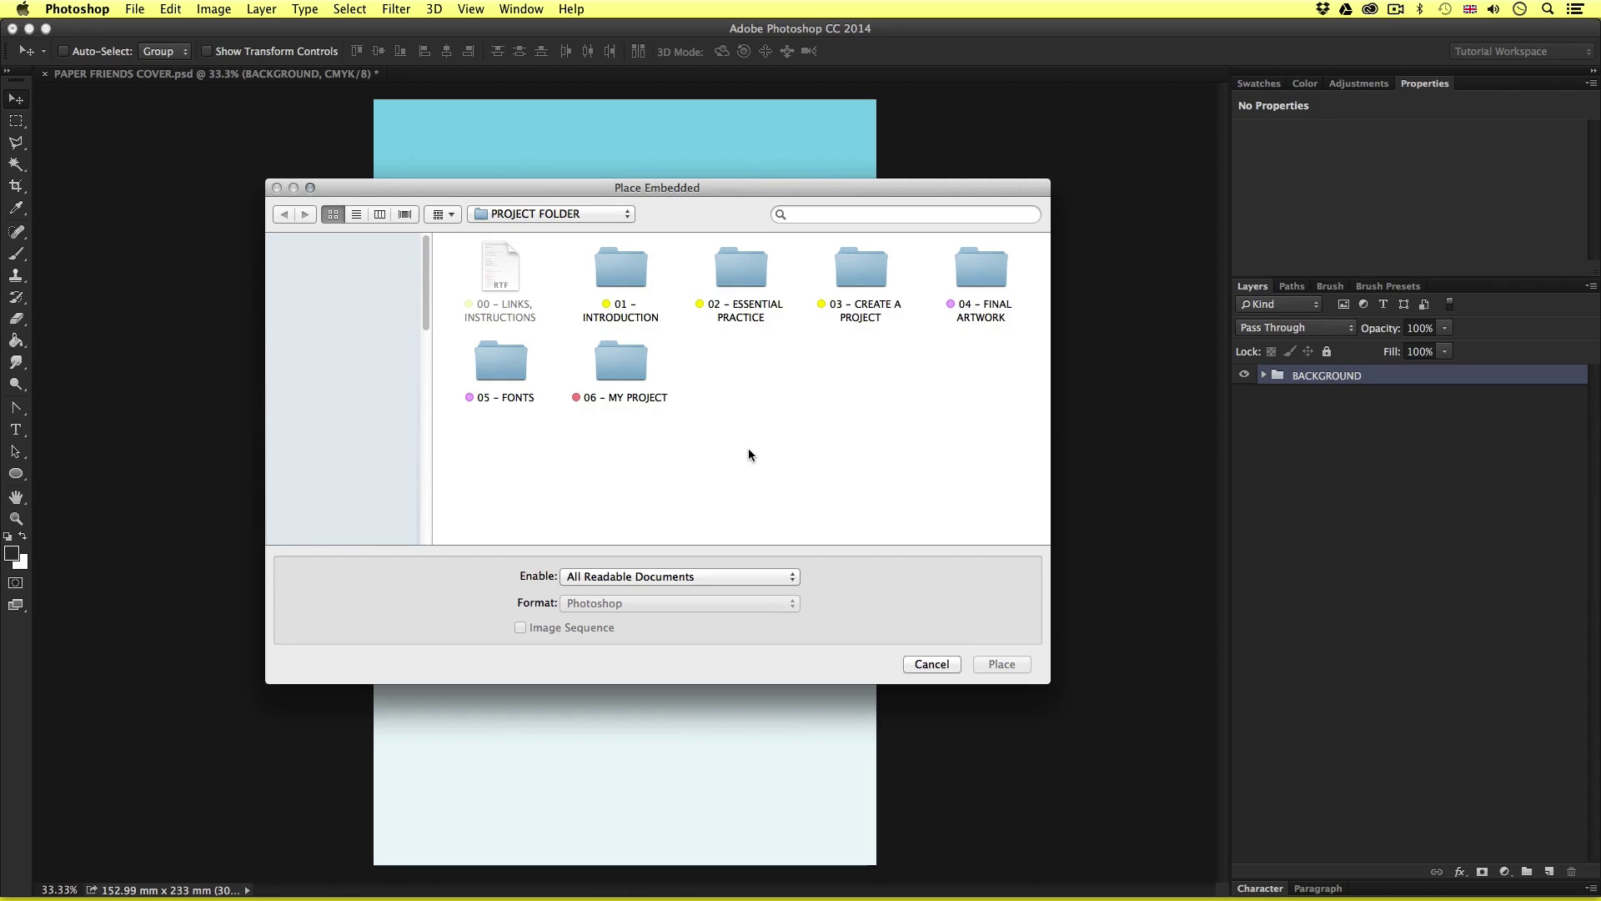
left_click(631, 380)
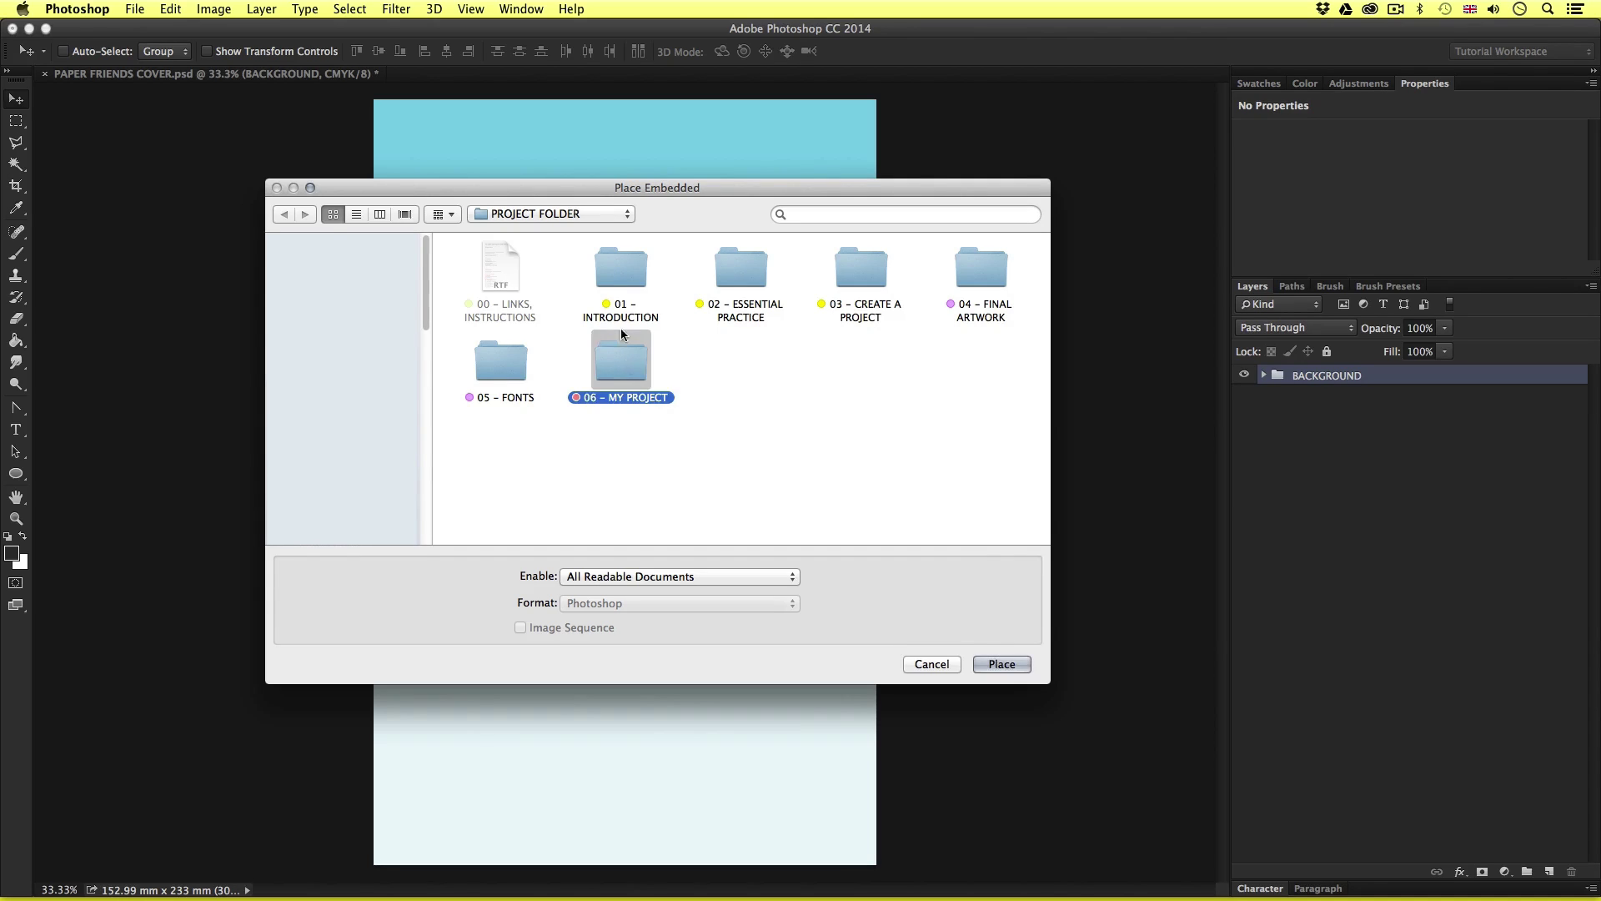
double_click(615, 354)
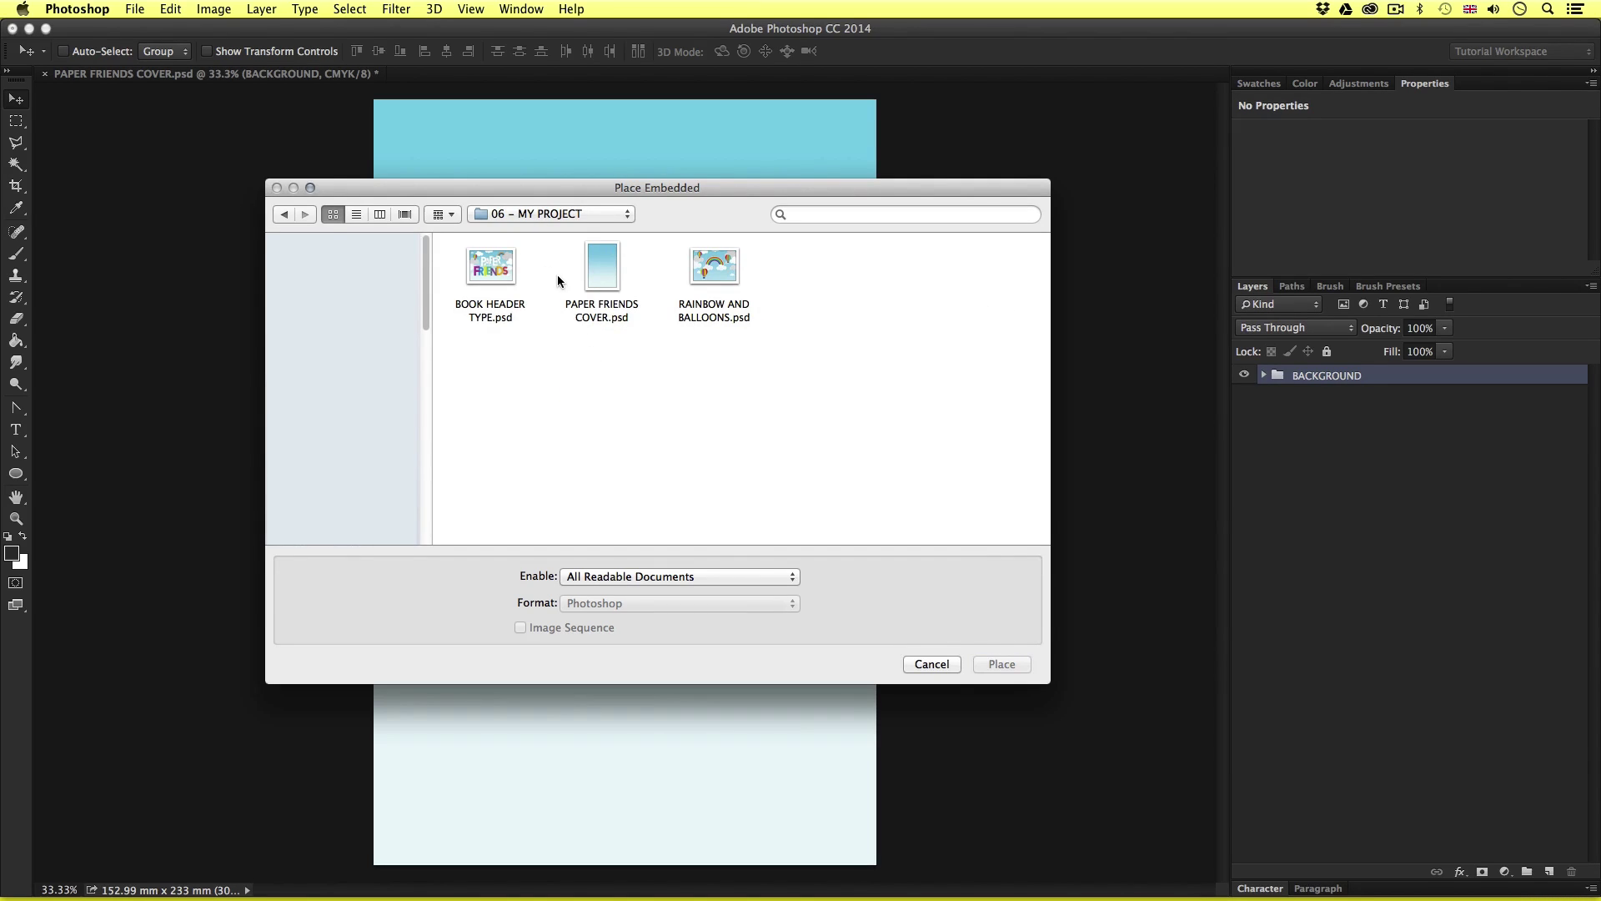
- Look through the files in the 04 - FINAL ARTWORK folder and return to PROJECT FOLDER
left_click(282, 215)
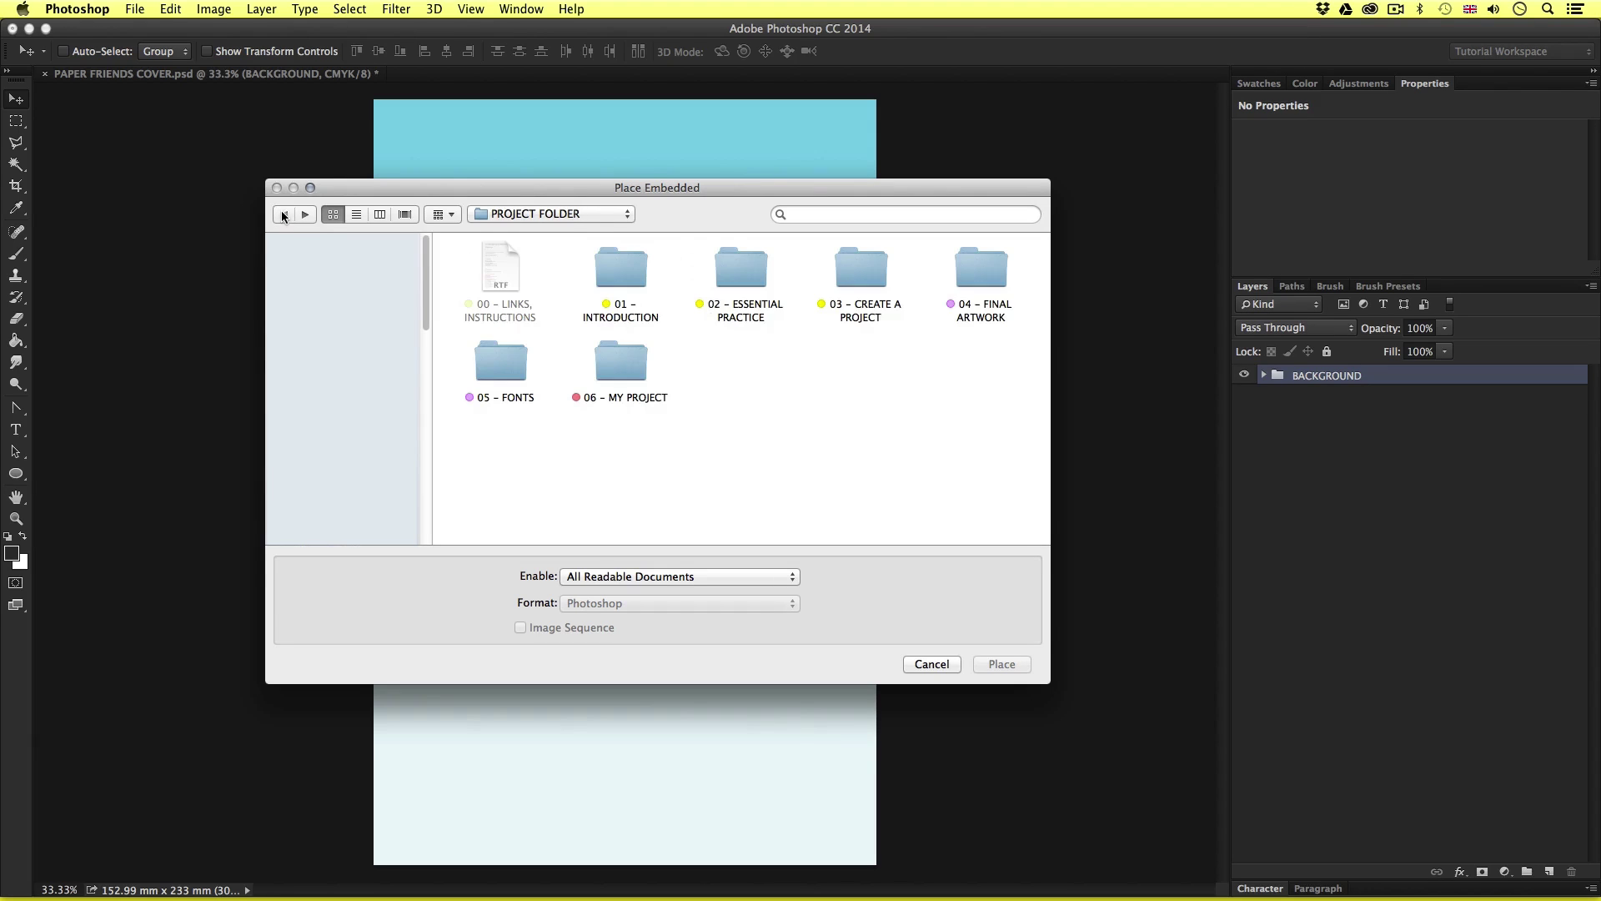
double_click(987, 267)
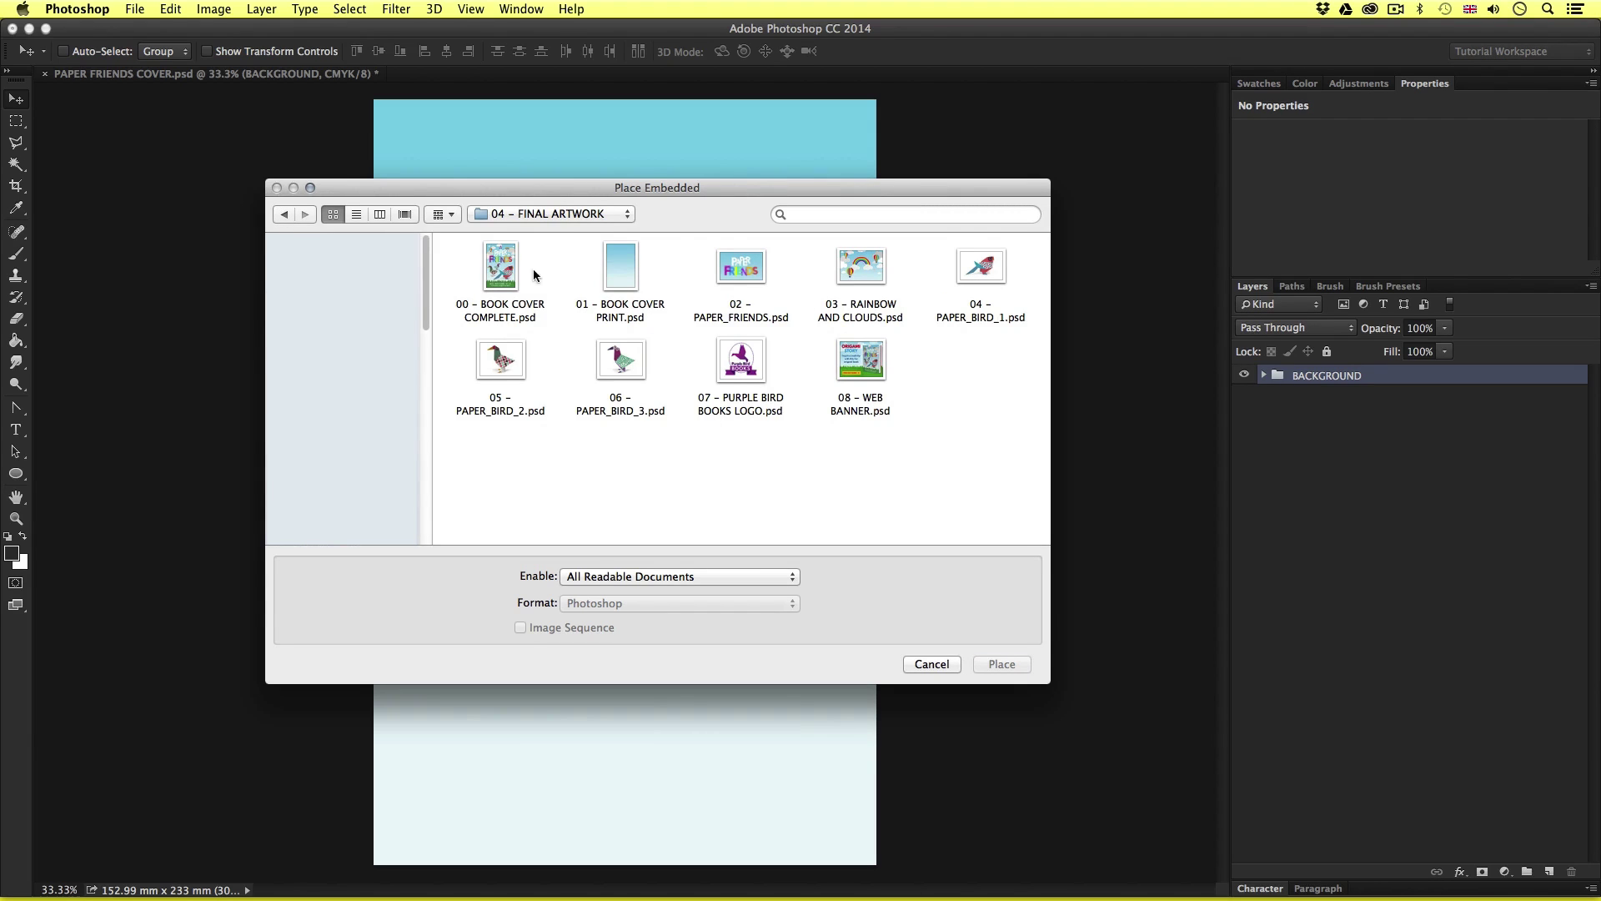
left_click(283, 215)
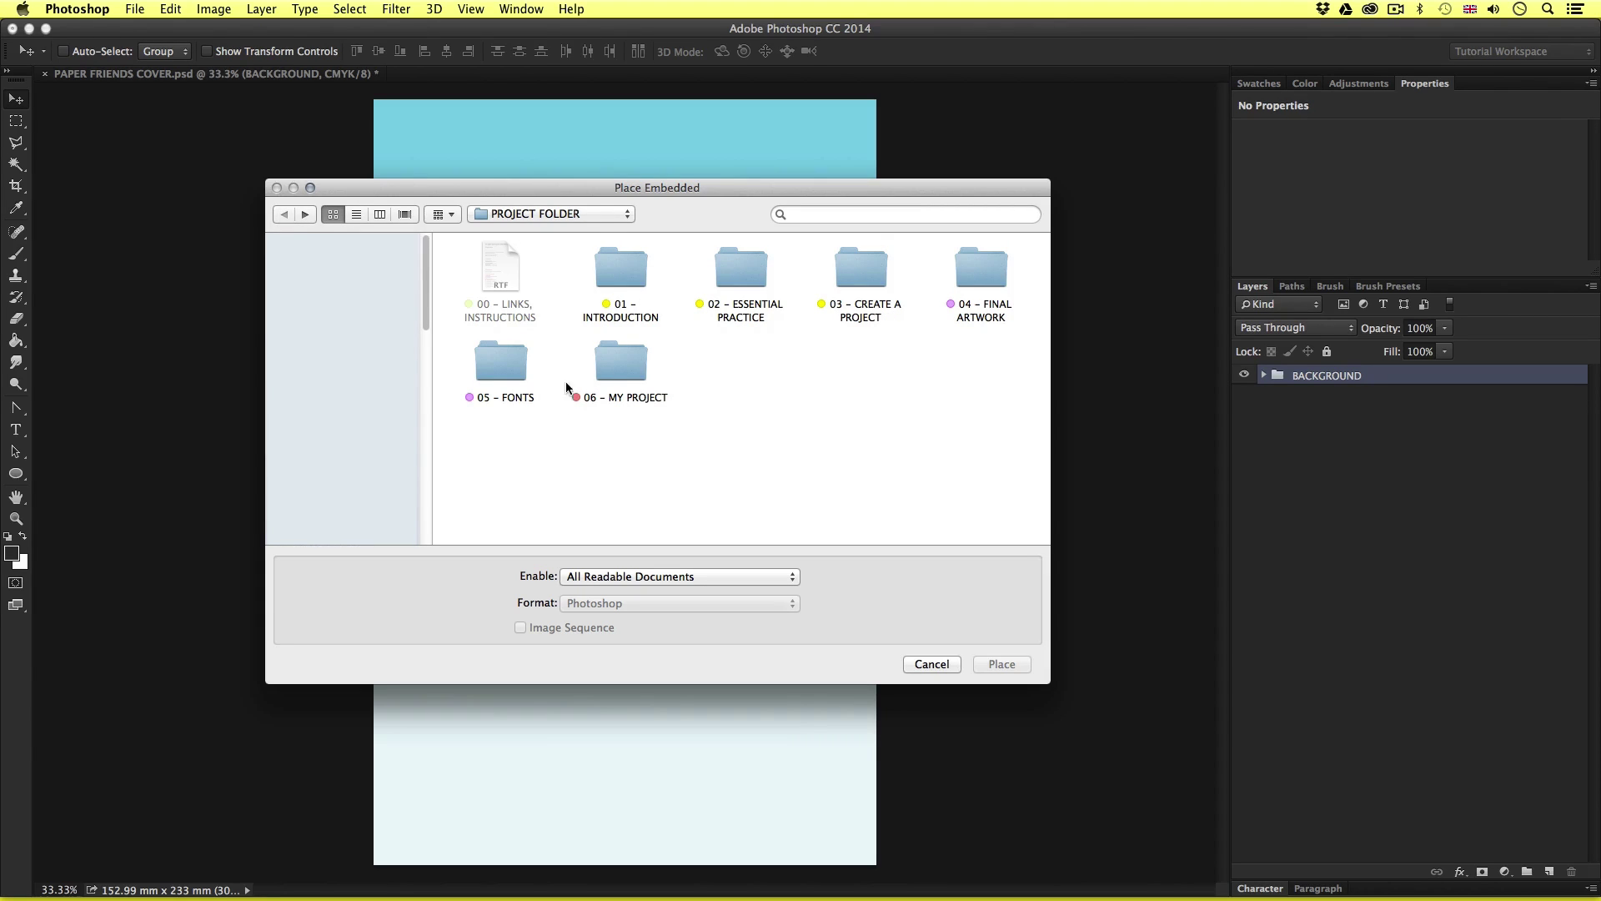
- Place BOOK HEADER TYPE.psd from the 06 - MY PROJECT folder into the cover as an embedded smart object
left_click(622, 367)
double_click(623, 364)
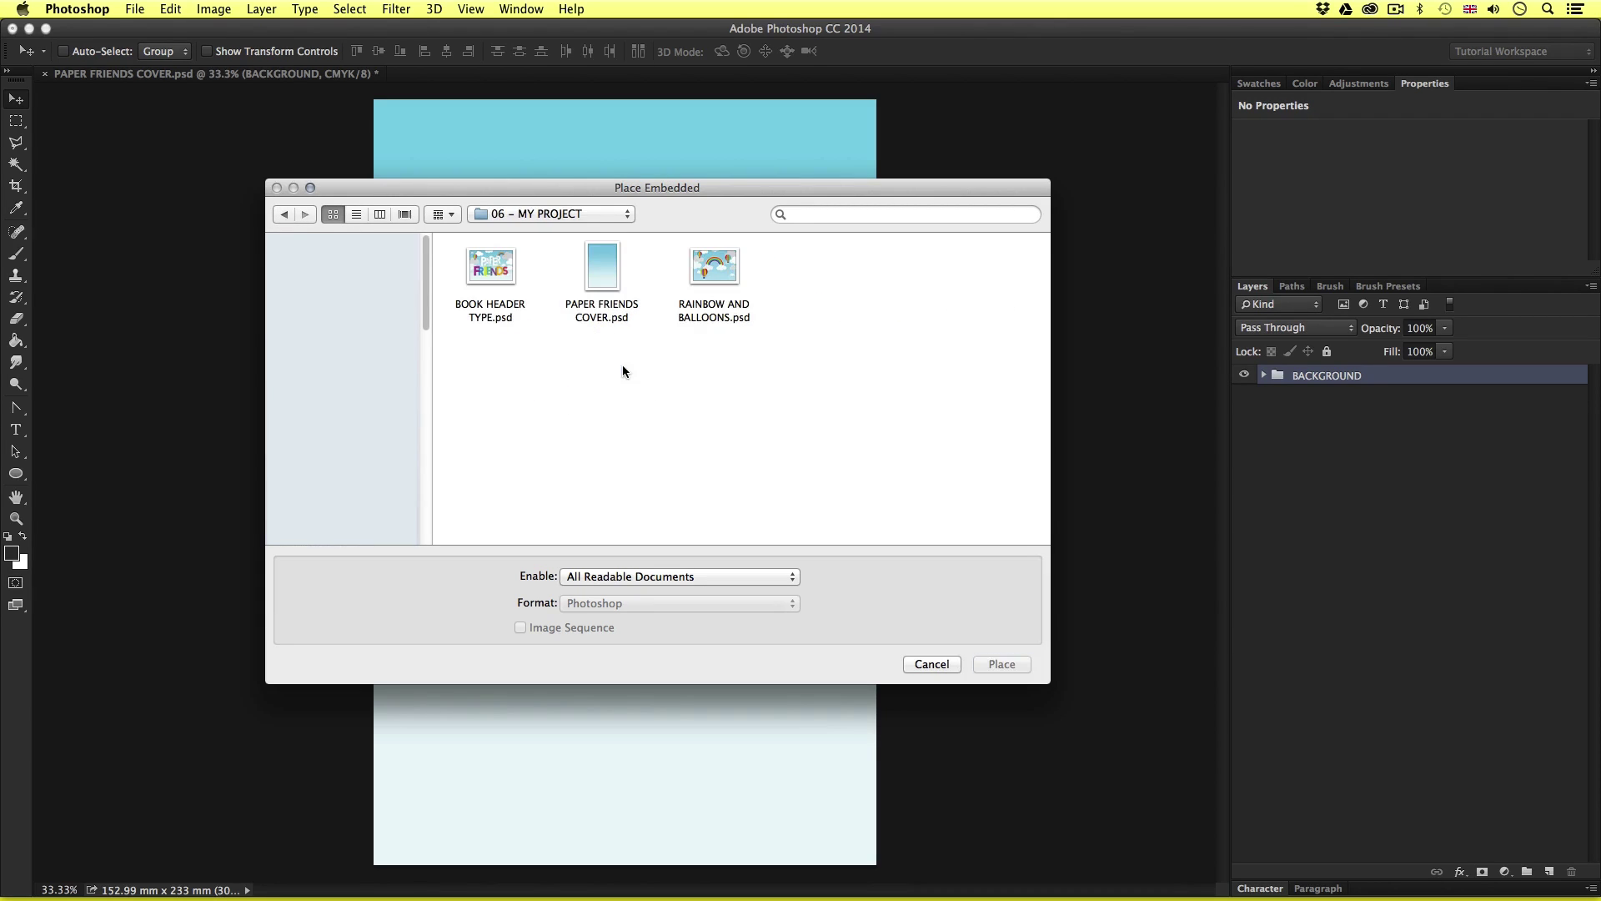
left_click(496, 266)
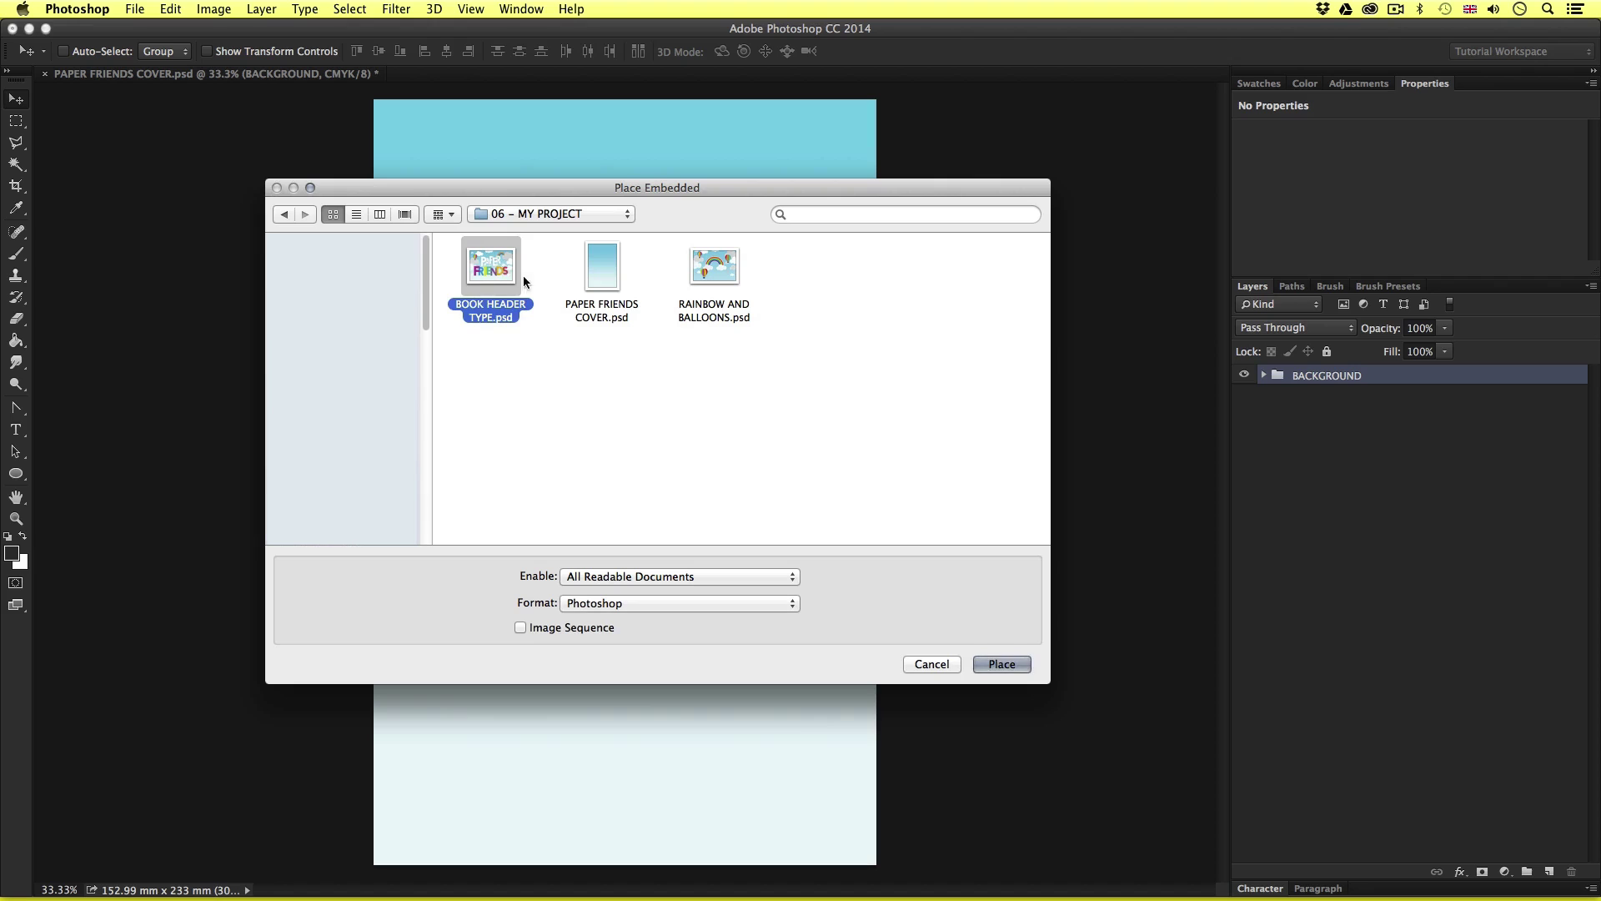
left_click(1001, 664)
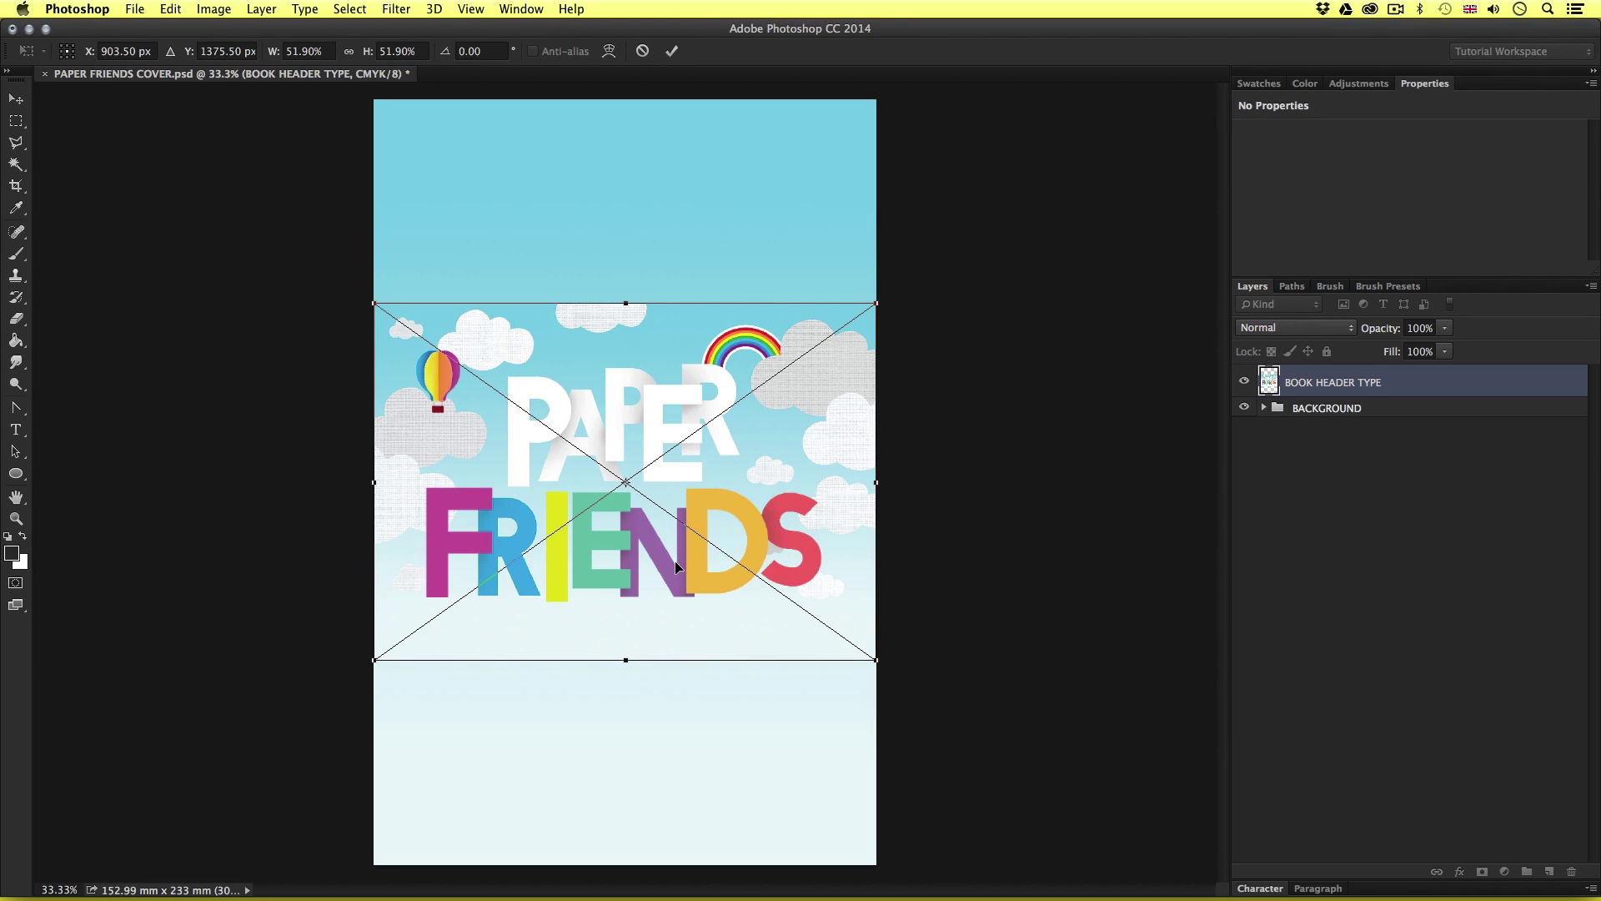
- Move the placed header artwork up to align with the top edge of the cover and show the guides
left_click_drag(676, 567, 675, 366)
left_click_drag(674, 360, 671, 357)
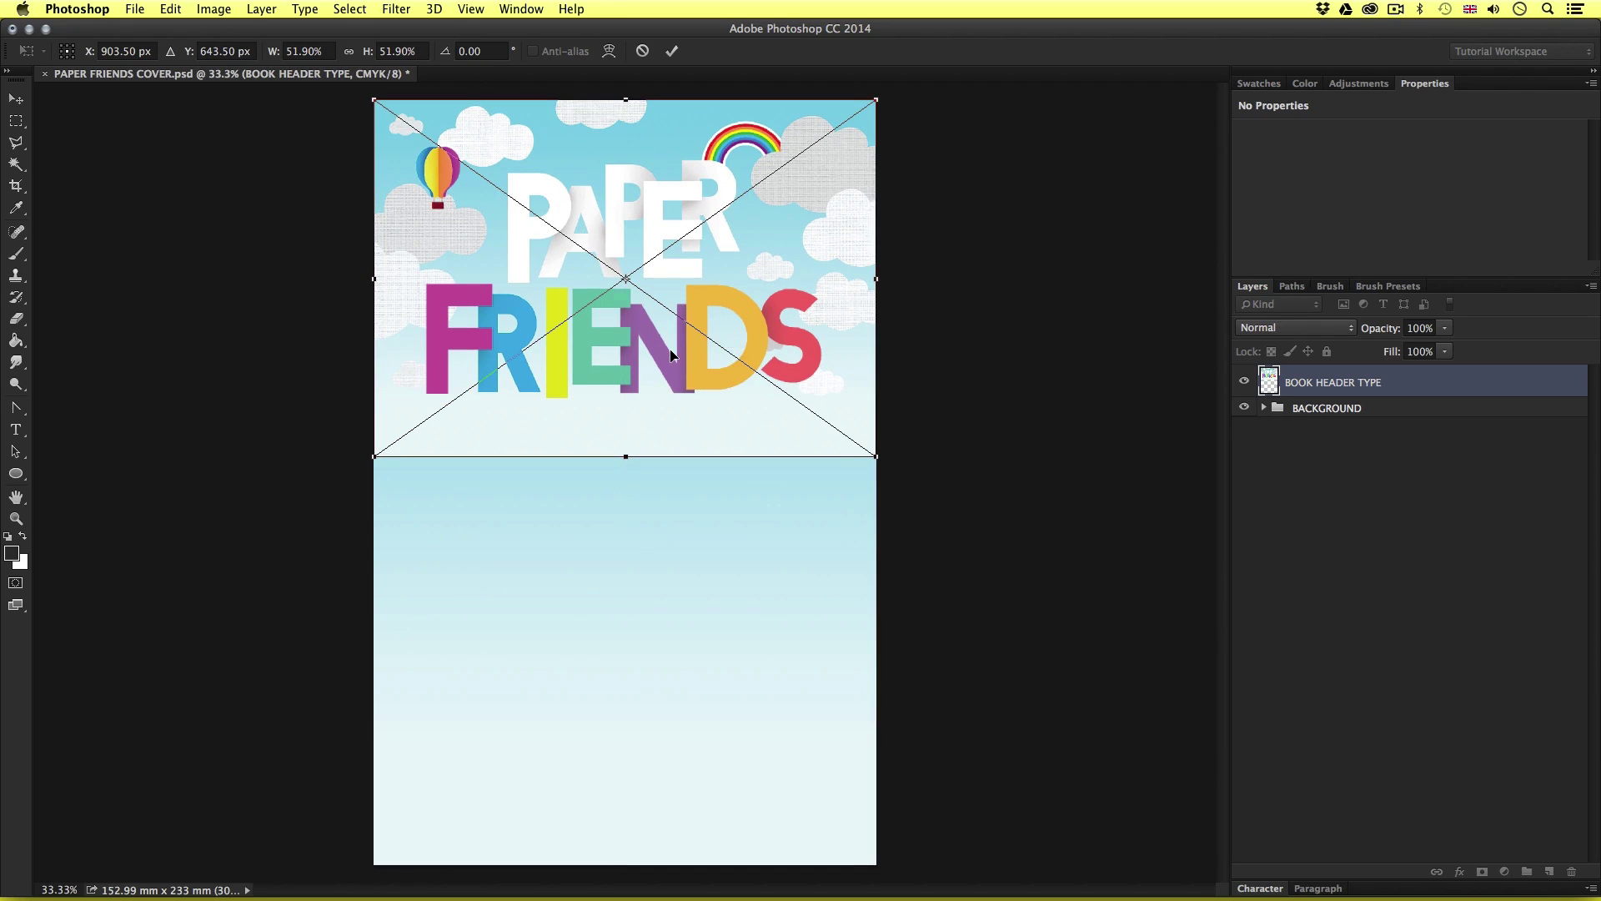
key("super+semicolon")
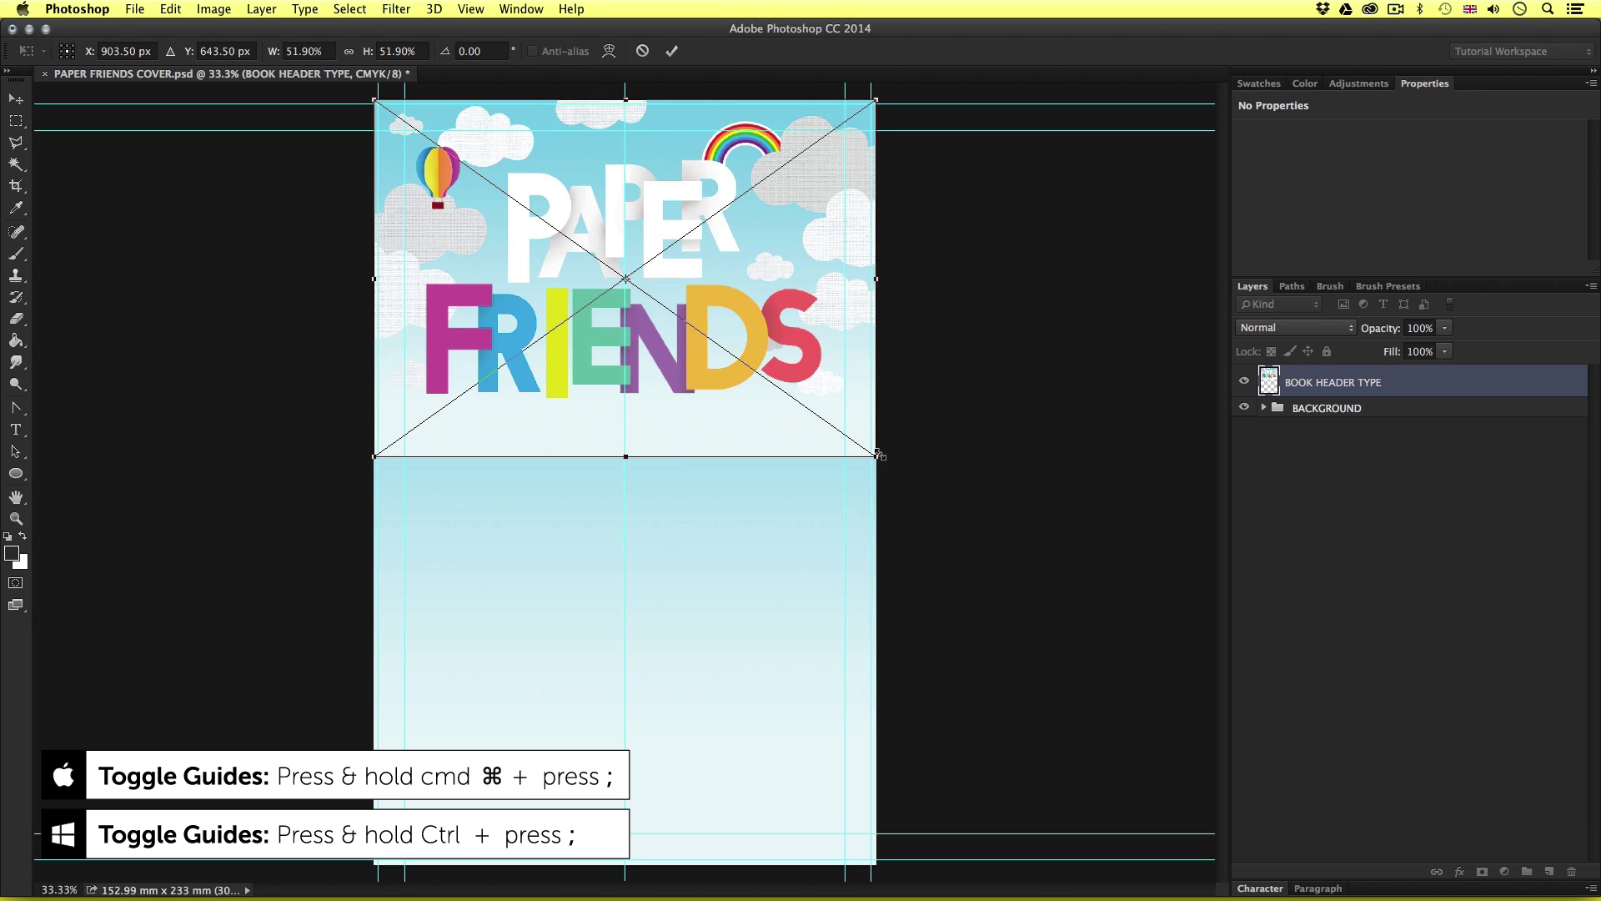
- Enlarge the header artwork to about 53% so it slightly overhangs both sides of the cover, apply it, and hide the guides
mouse_move(879, 456)
left_mouse_down()
mouse_move(900, 477)
mouse_move(882, 459)
left_mouse_up()
left_click_drag(771, 295, 772, 301)
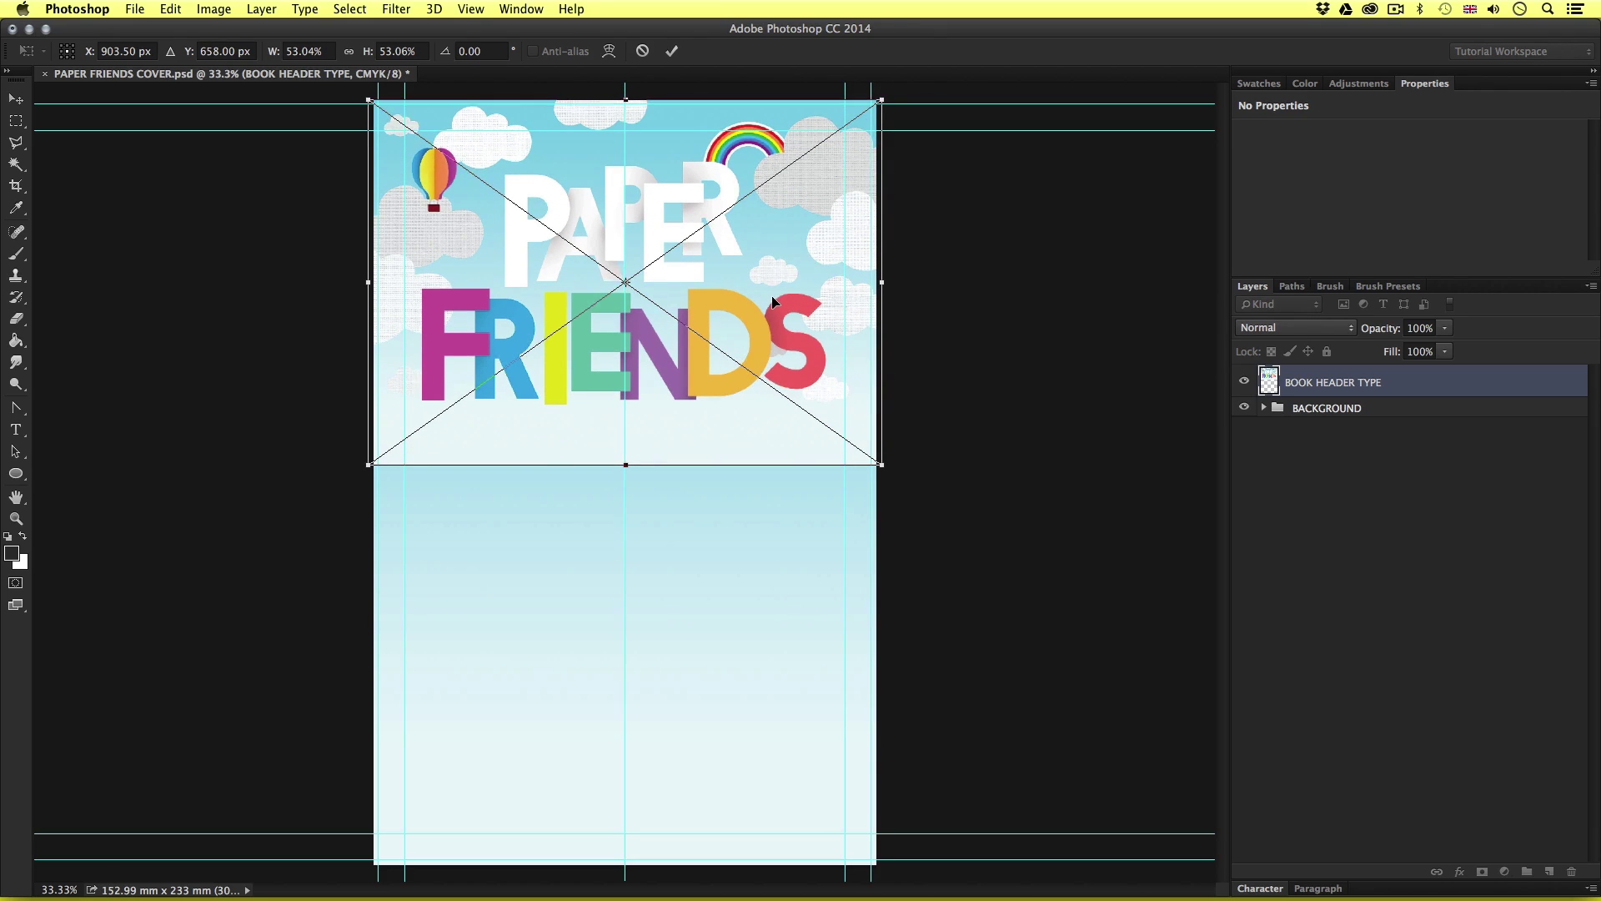
key("Return")
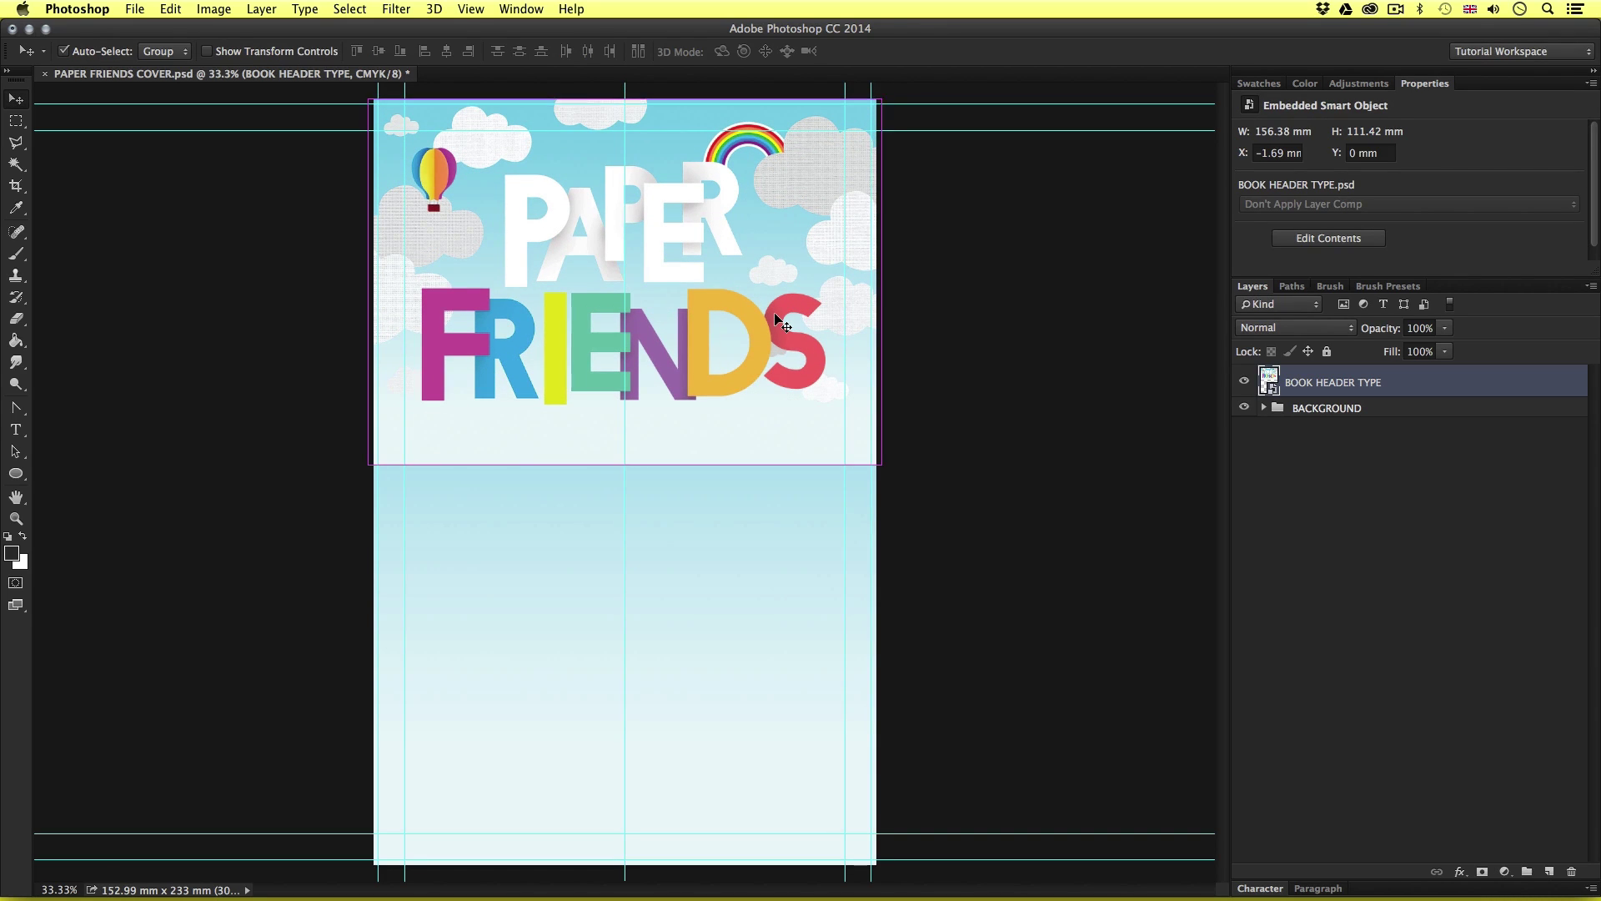
key("super+semicolon")
- Hide and reshow the BOOK HEADER TYPE layer to compare its background with the cover's gradient
key("z")
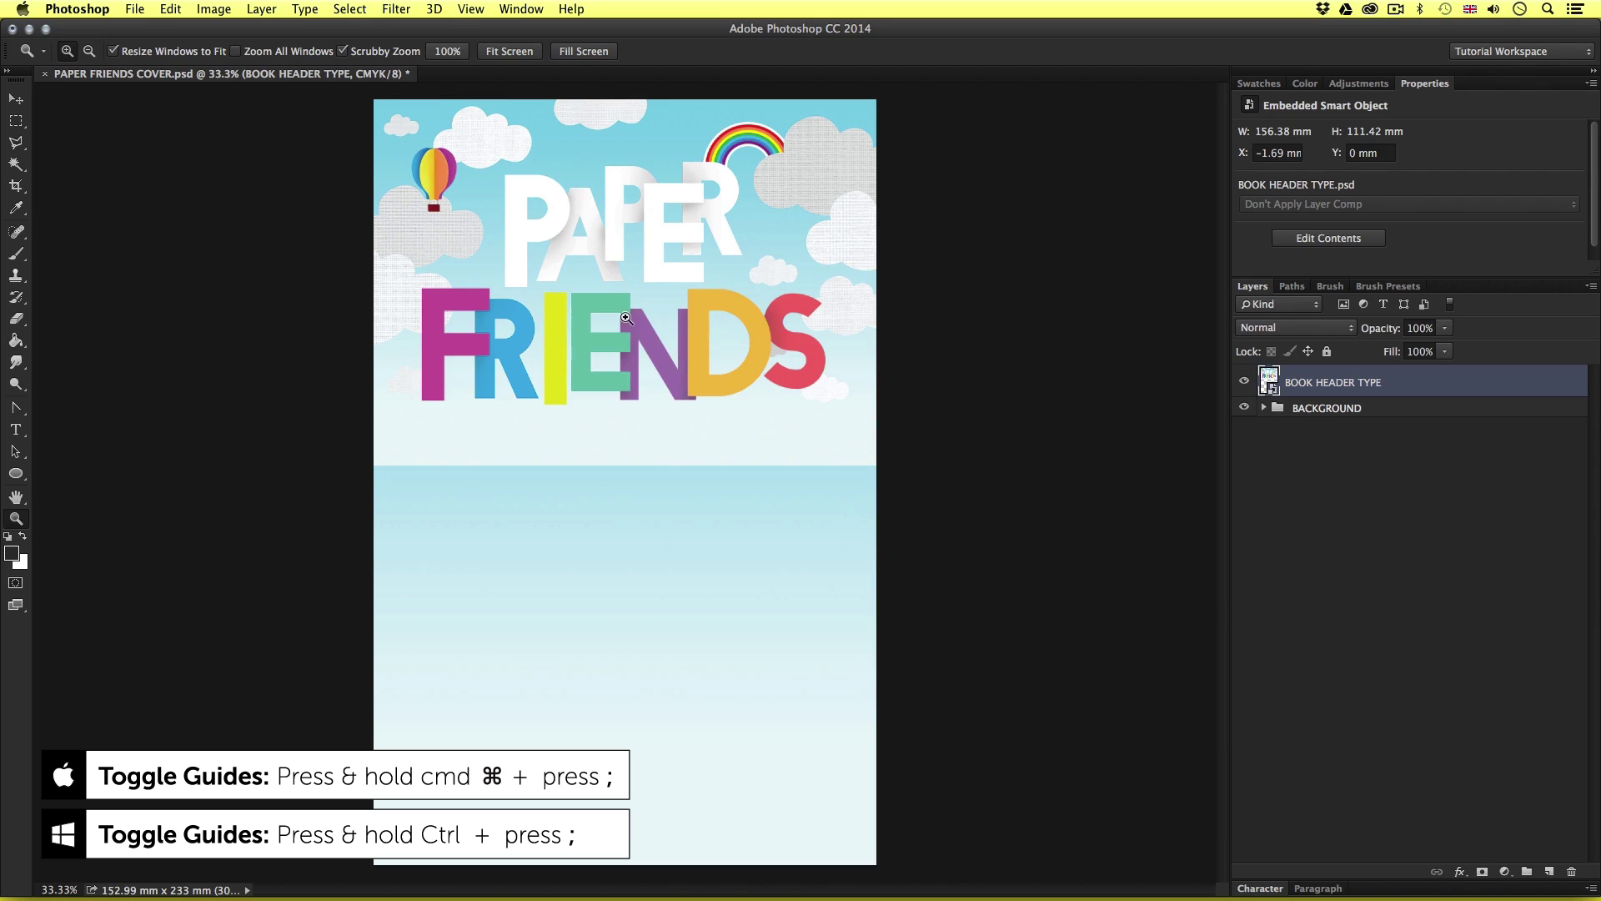
left_click_drag(630, 317, 692, 340)
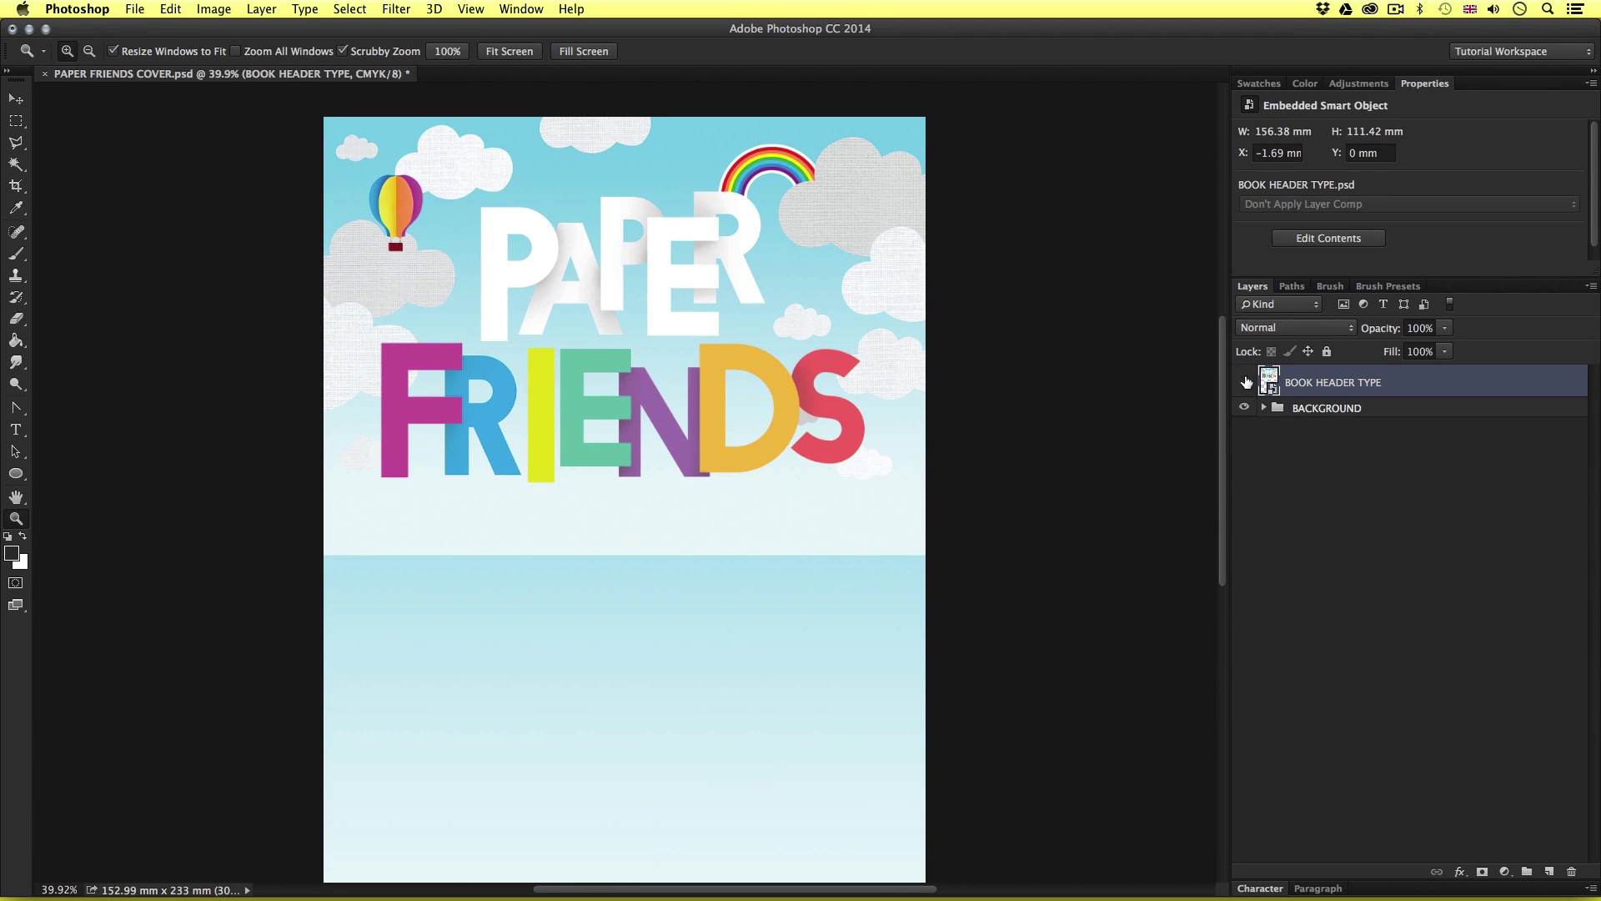
left_click(1245, 382)
left_click(1245, 382)
- Open the contents of the BOOK HEADER TYPE smart object for editing
left_click_drag(703, 368, 642, 405)
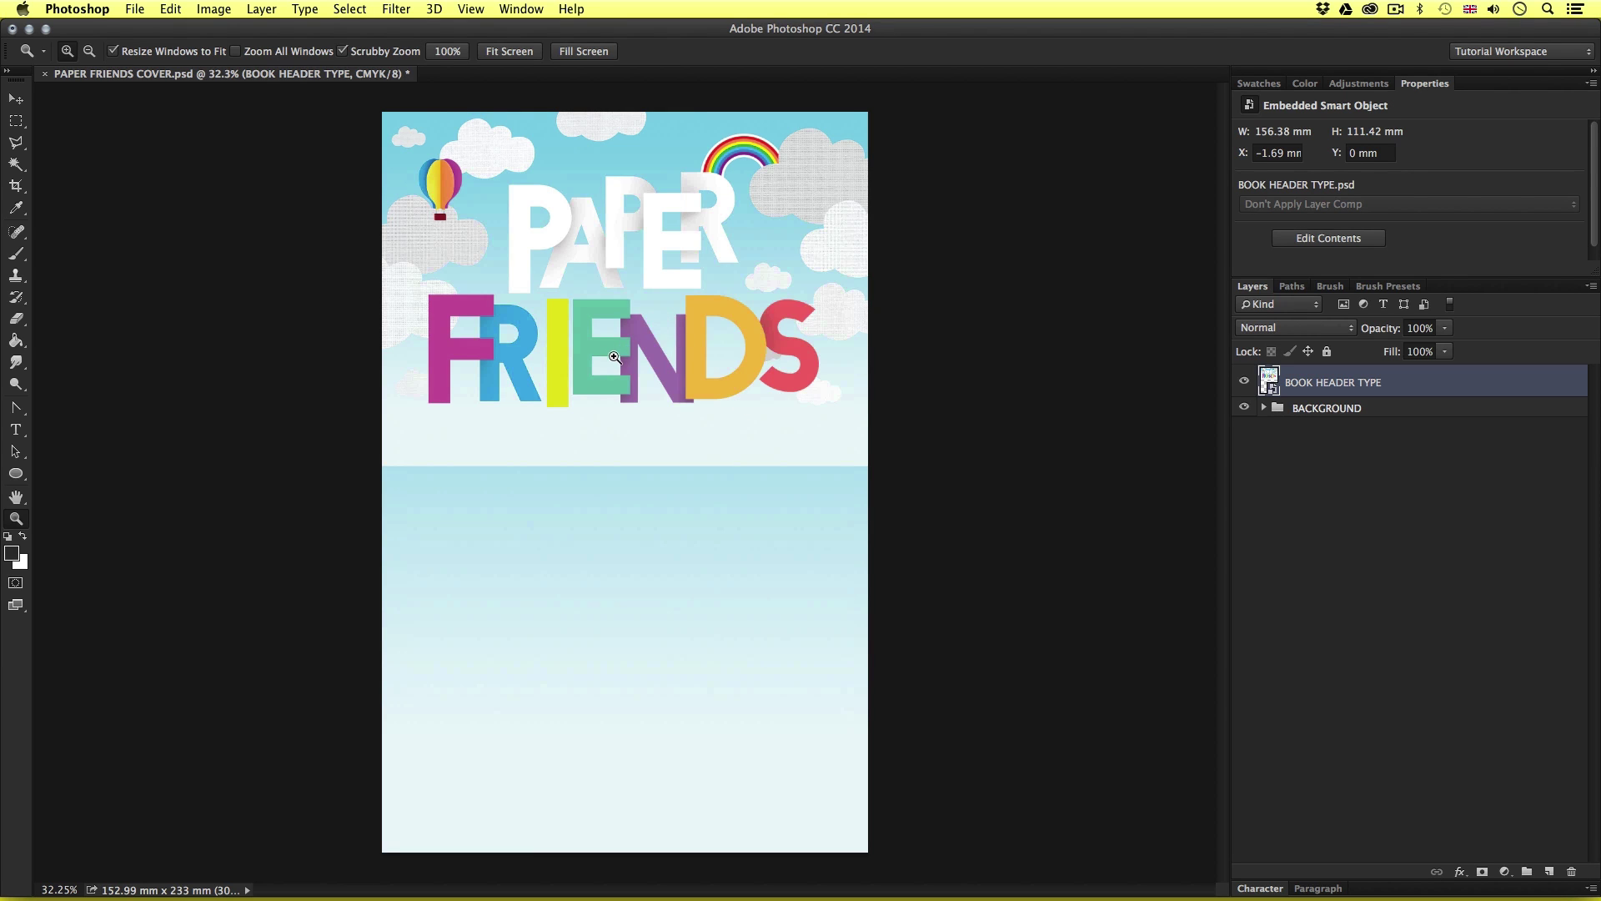
left_click_drag(615, 357, 687, 322)
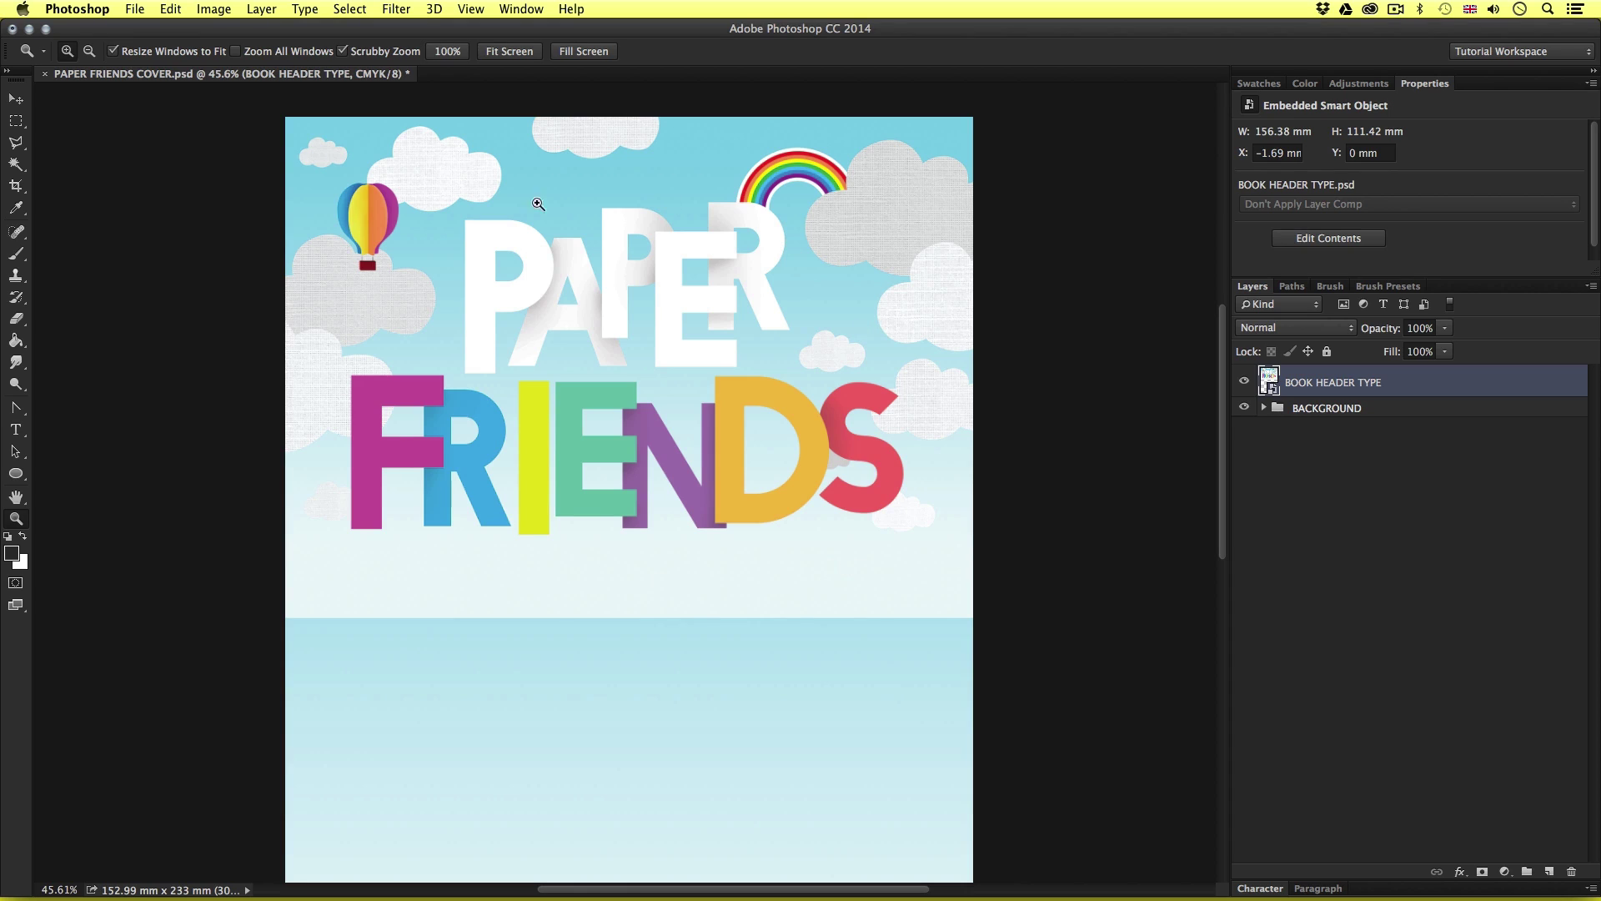
double_click(1268, 380)
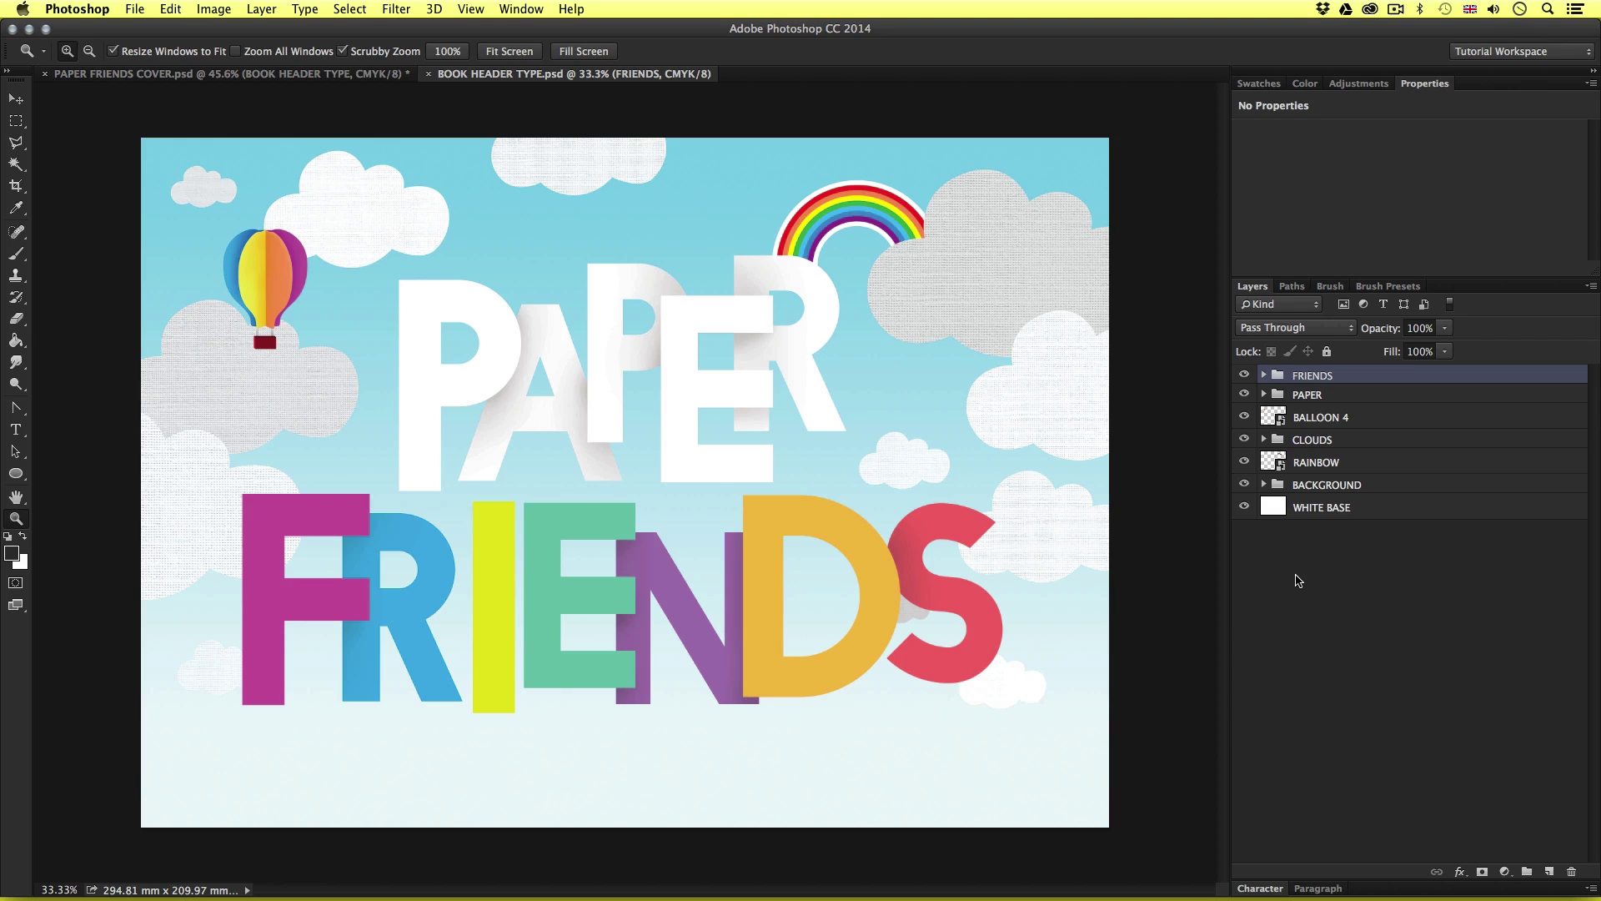
- Hide the BACKGROUND group and WHITE BASE layer in the smart object's contents, then close the document and save its changes
left_click(1245, 483)
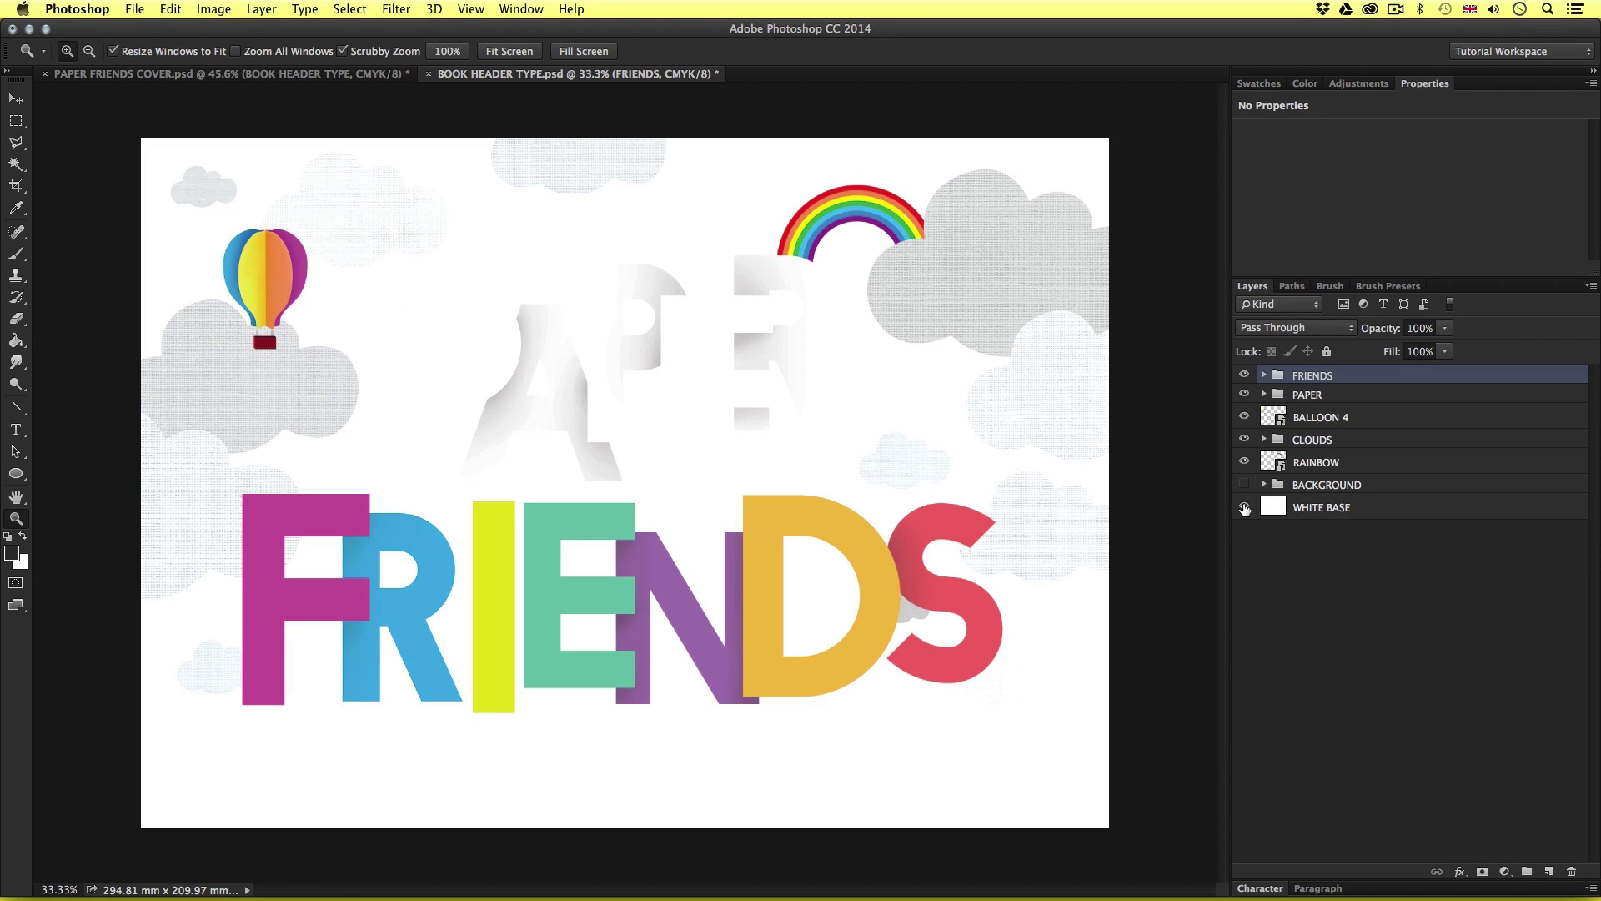
left_click(1244, 507)
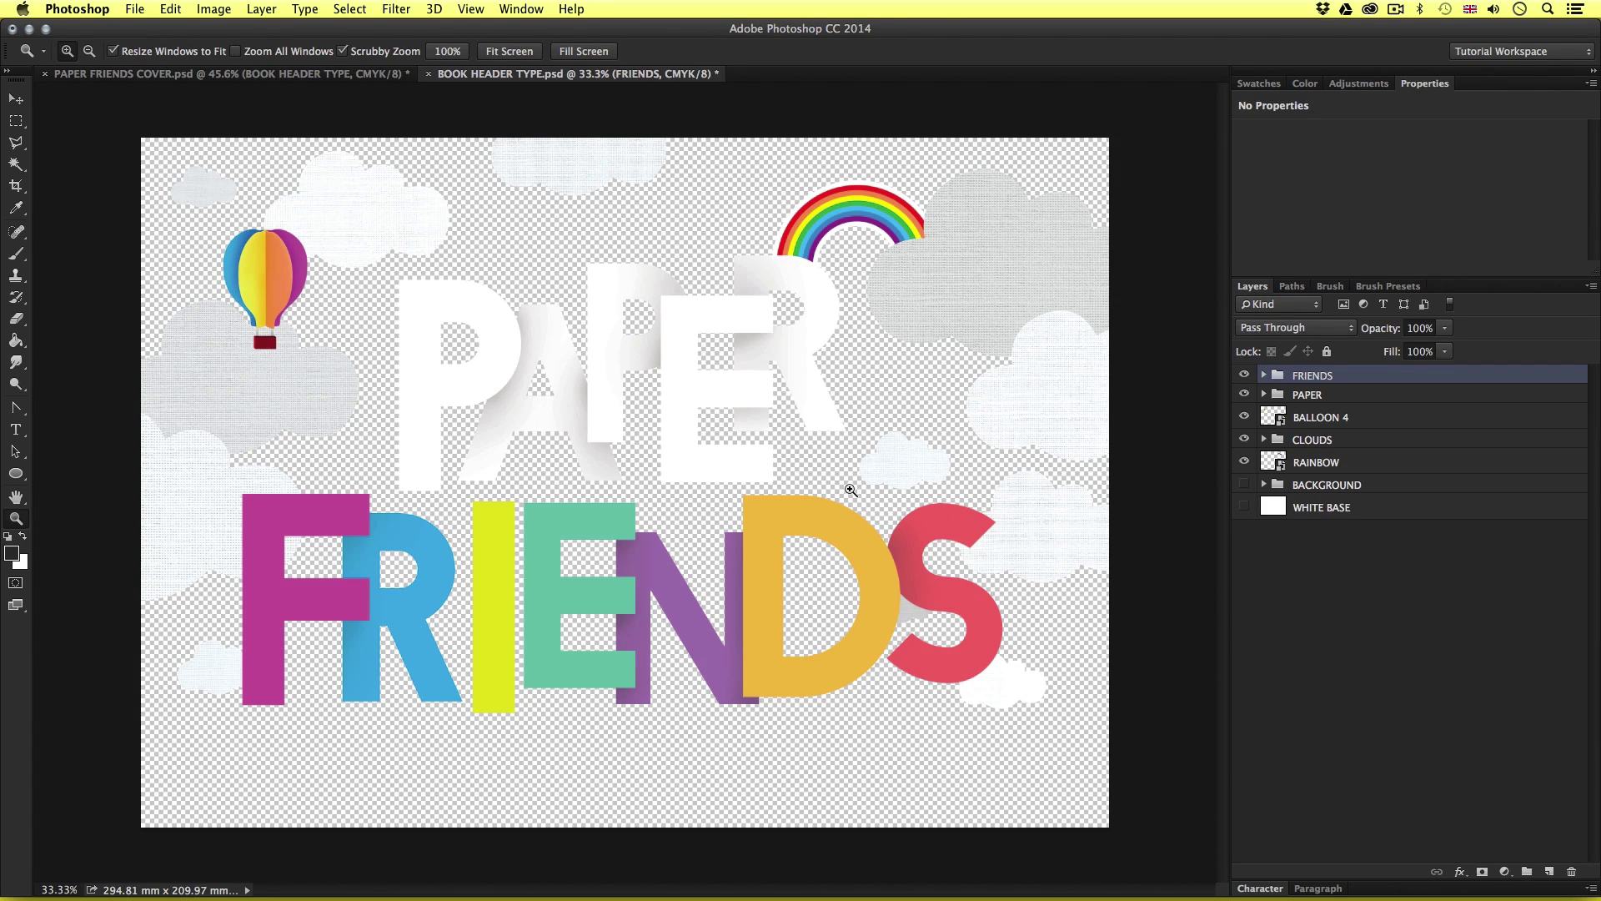
key("super+w")
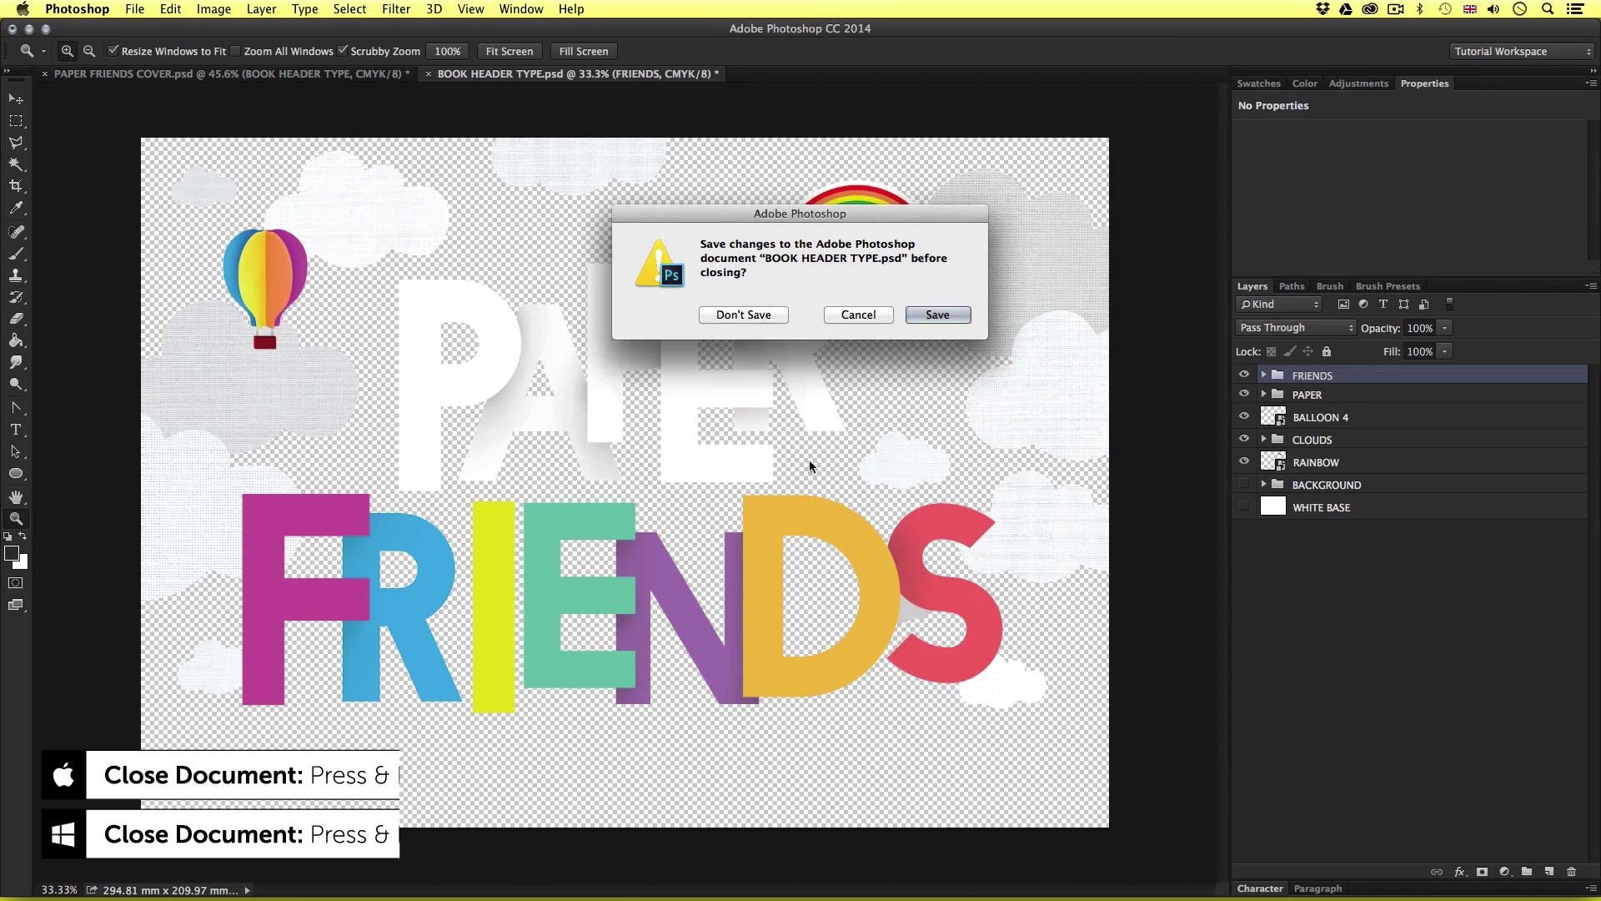
left_click(945, 316)
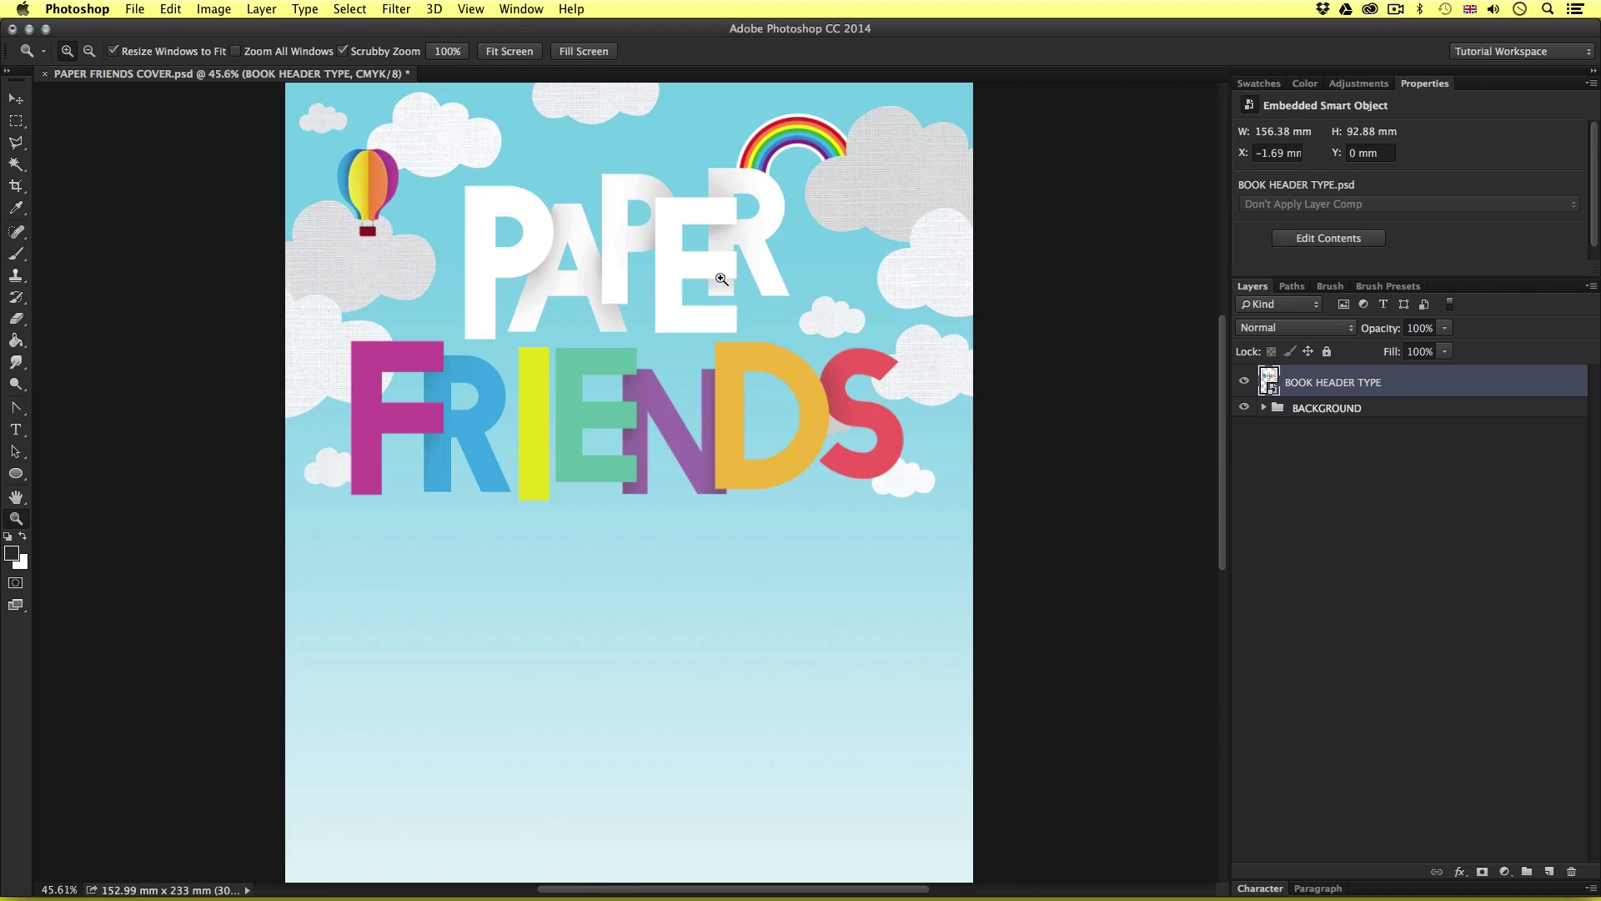
- Put the BOOK HEADER TYPE layer into a new group on the cover and name the group HEADER
left_click(706, 325, "alt")
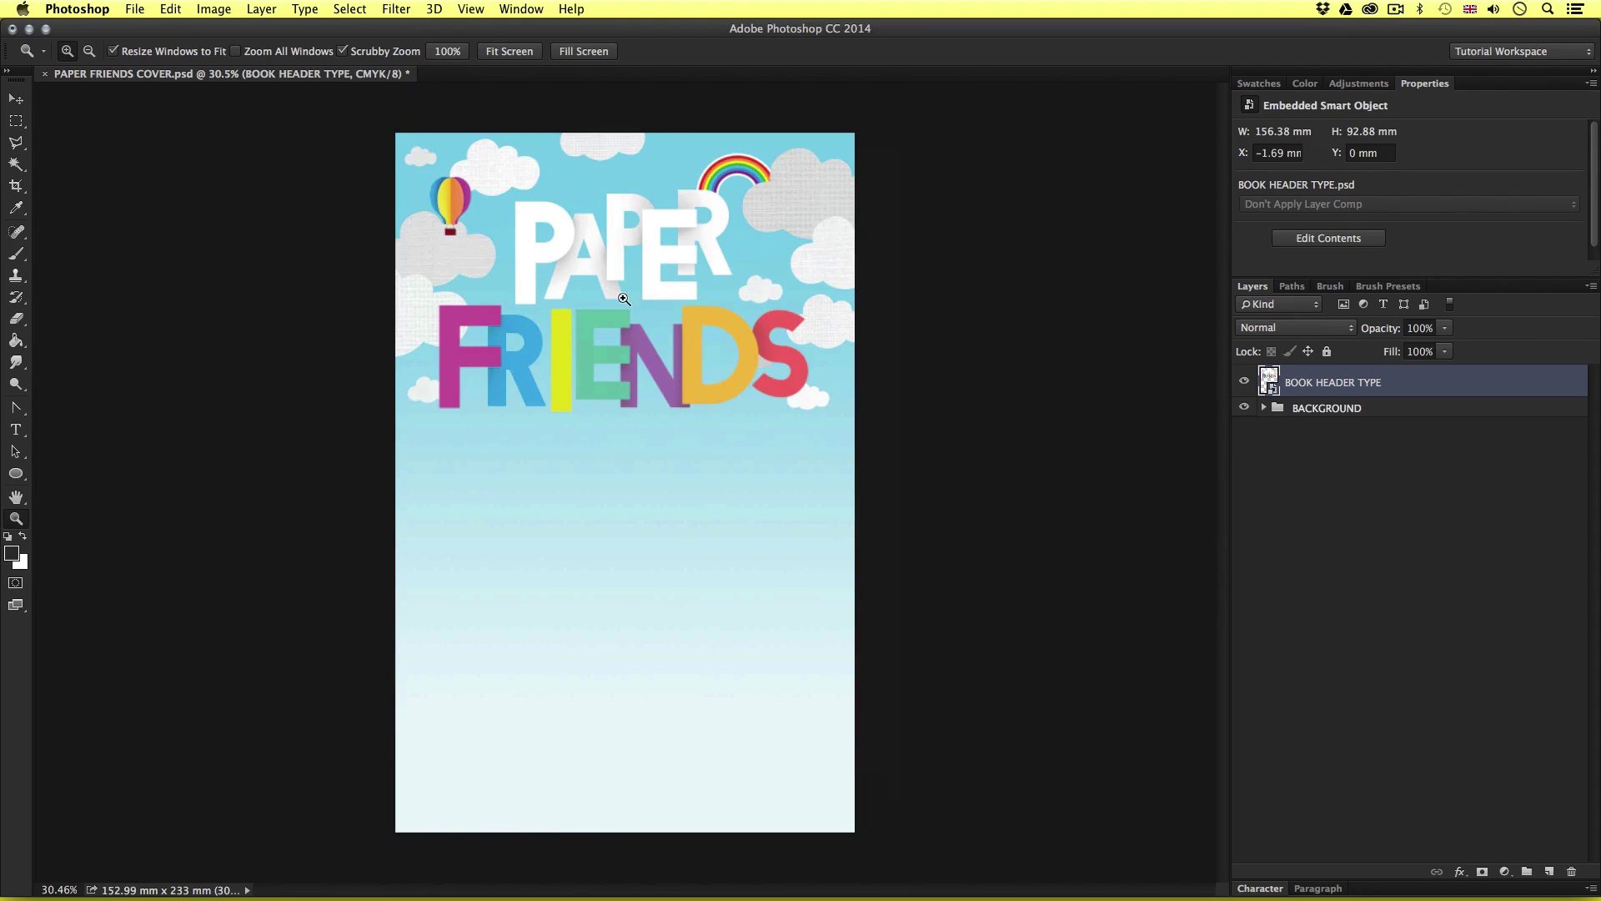
left_click_drag(593, 298, 691, 375)
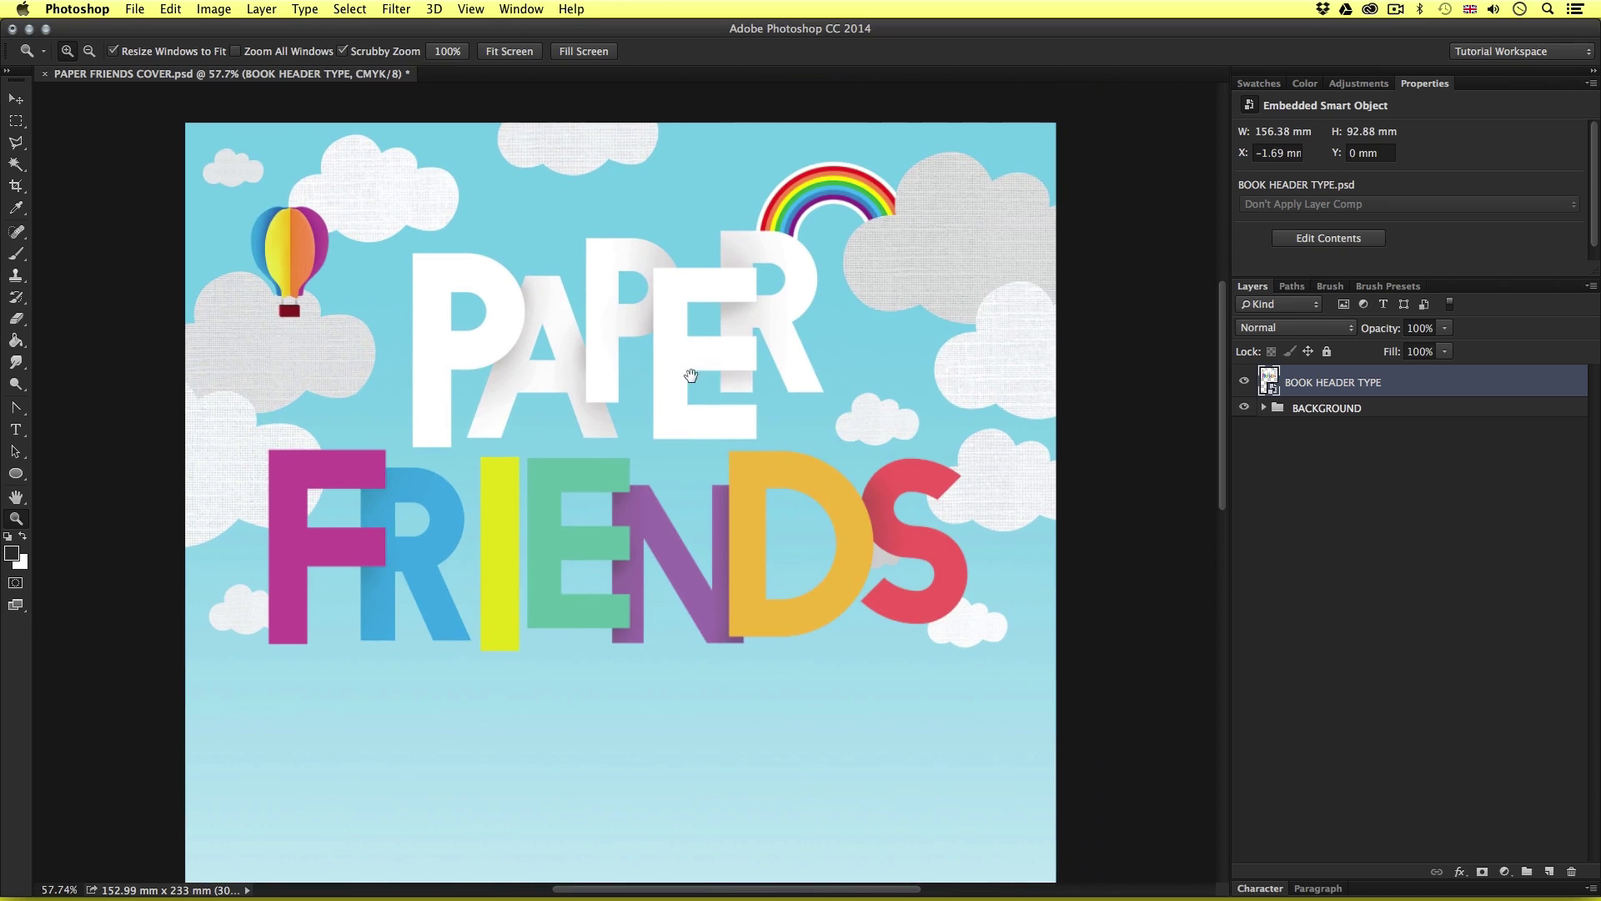
left_click_drag(793, 302, 705, 331)
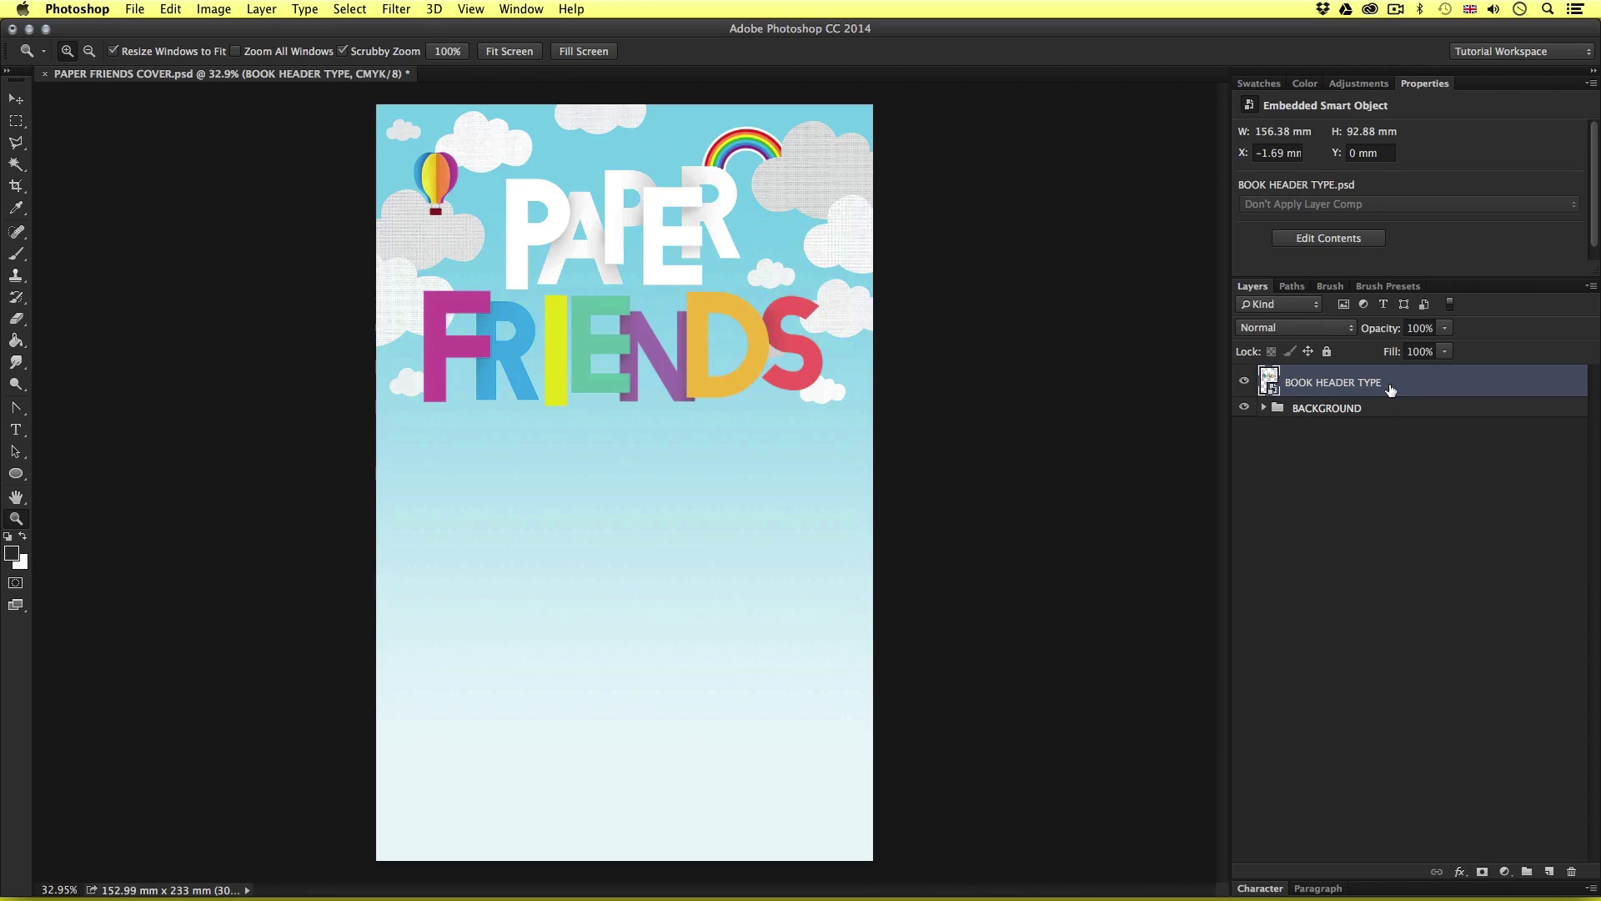
key("super+g")
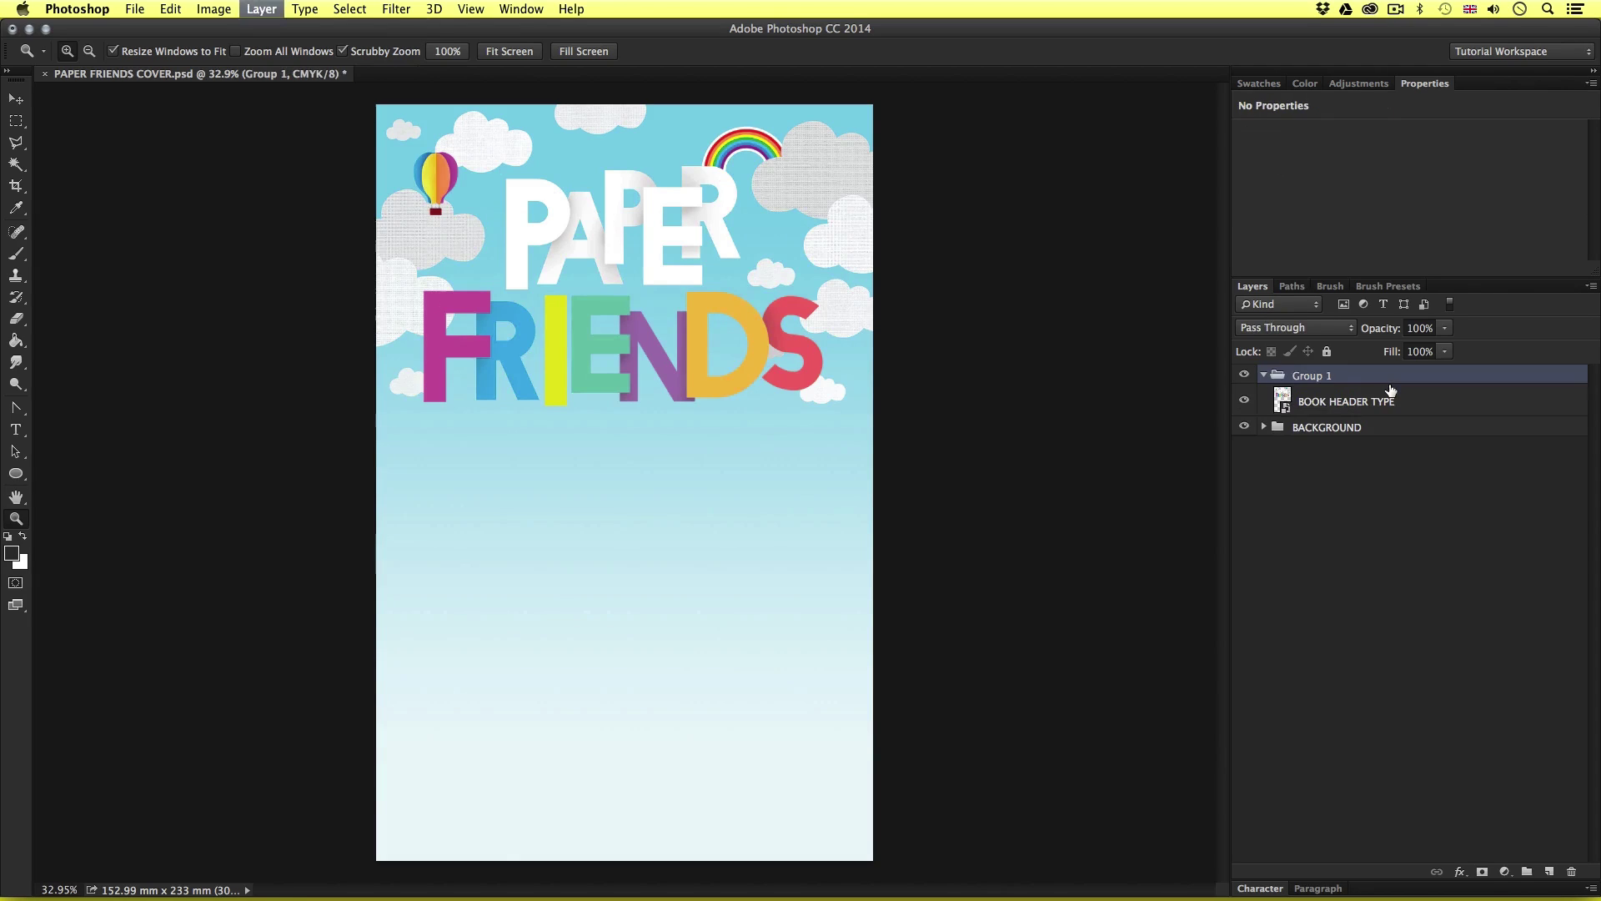
left_click(1265, 377)
double_click(1309, 375)
type("H")
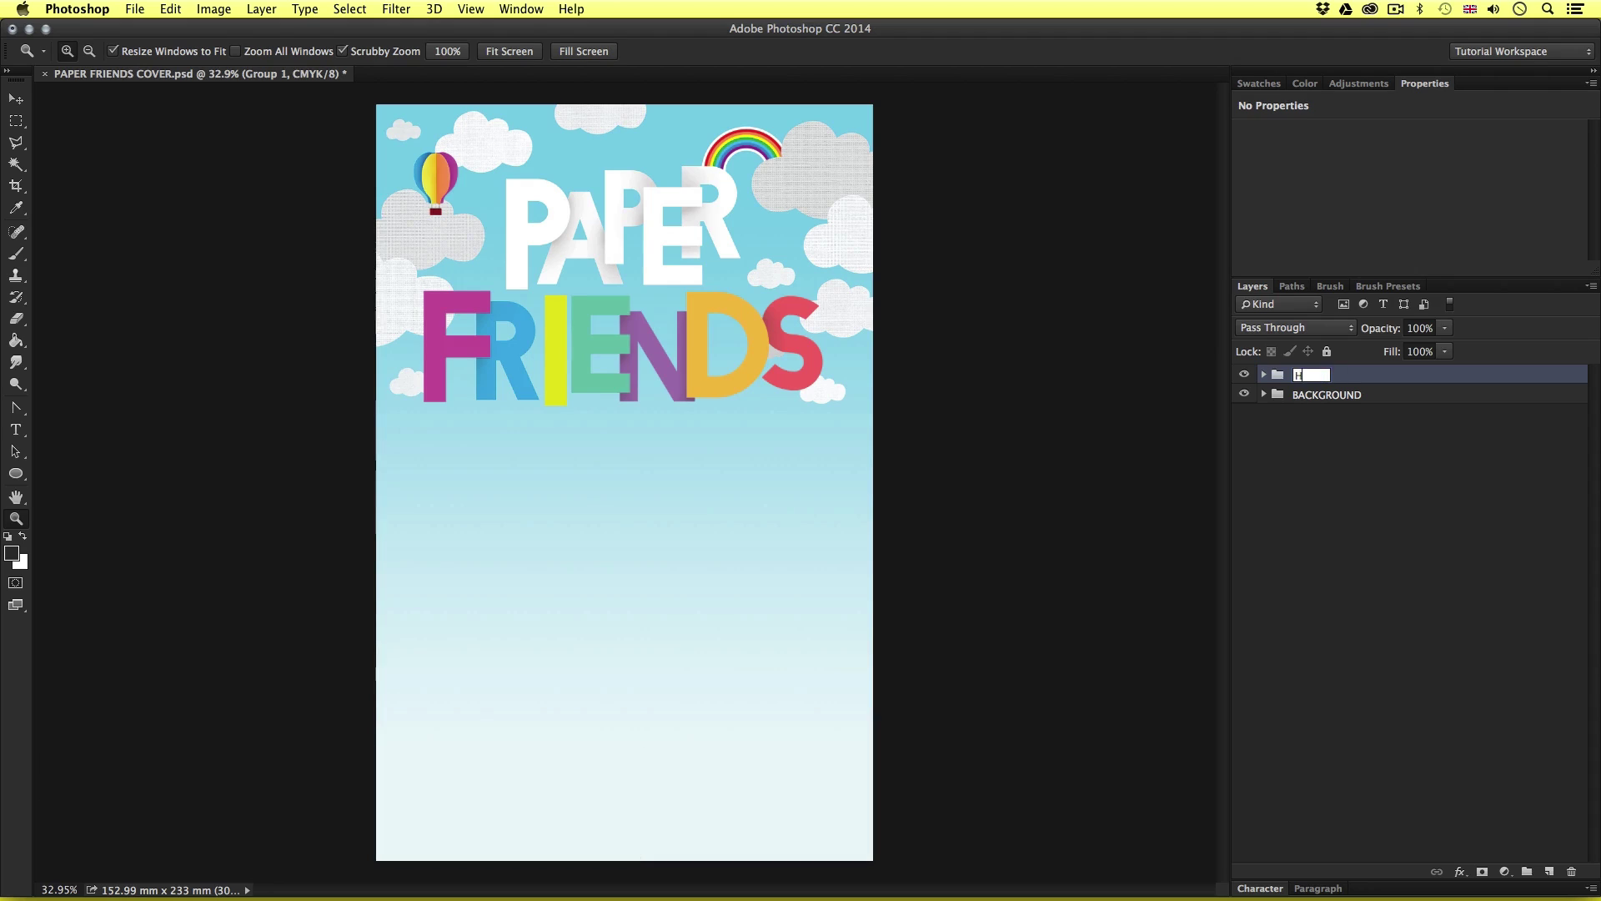
type("EADER")
key("Return")
- Give the HEADER group a yellow colour label, deselect it, and save the cover document
right_click(1402, 381)
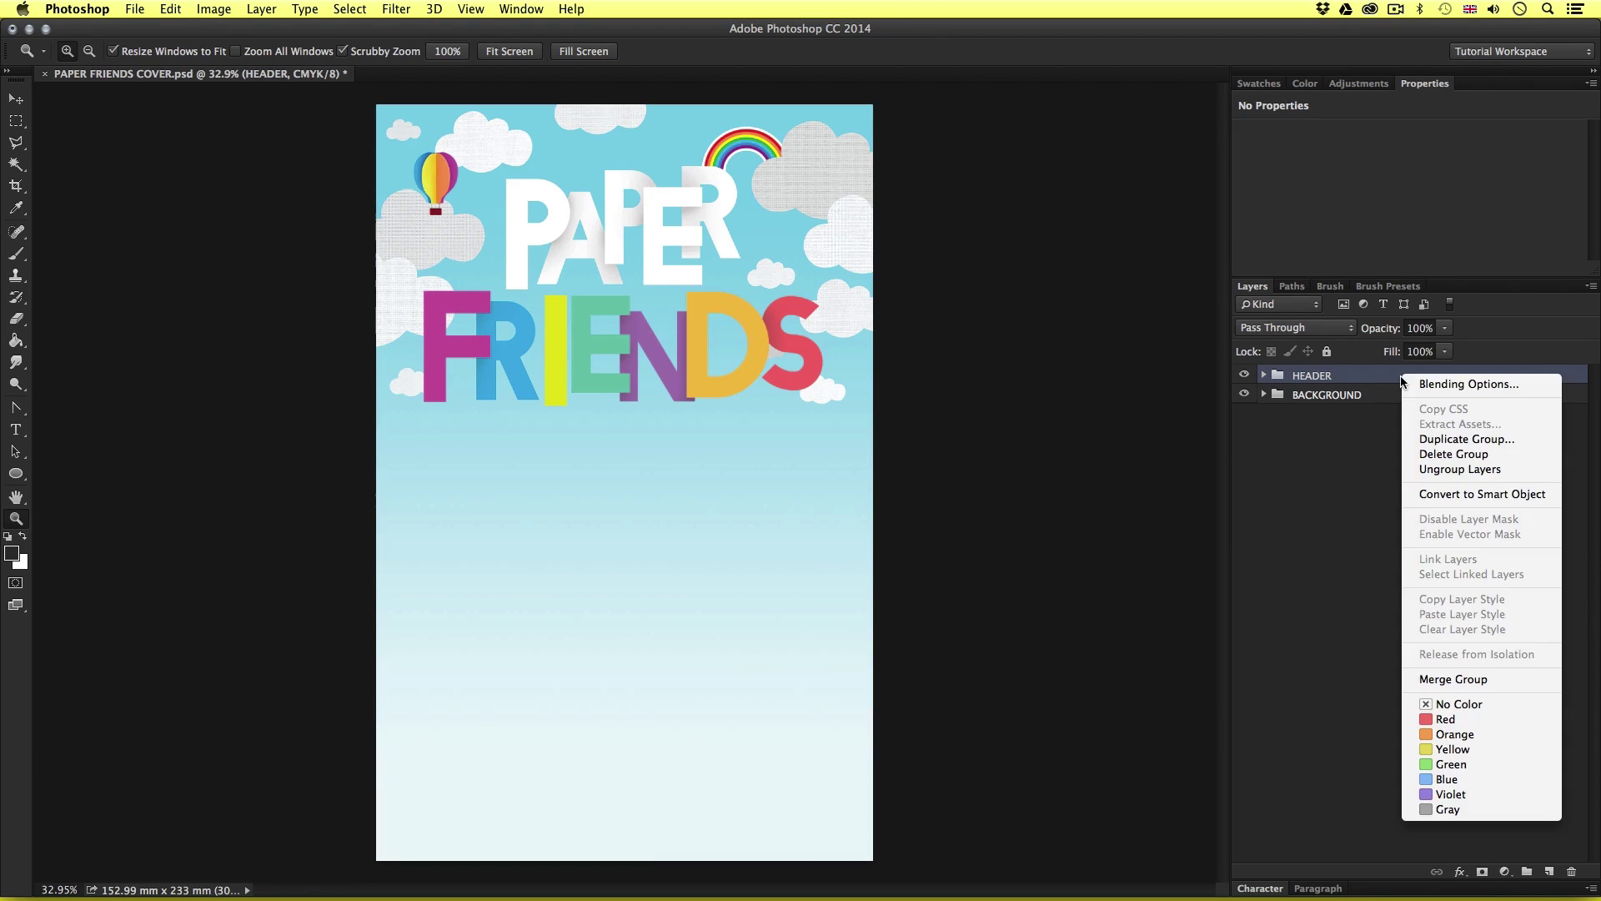
left_click(1463, 749)
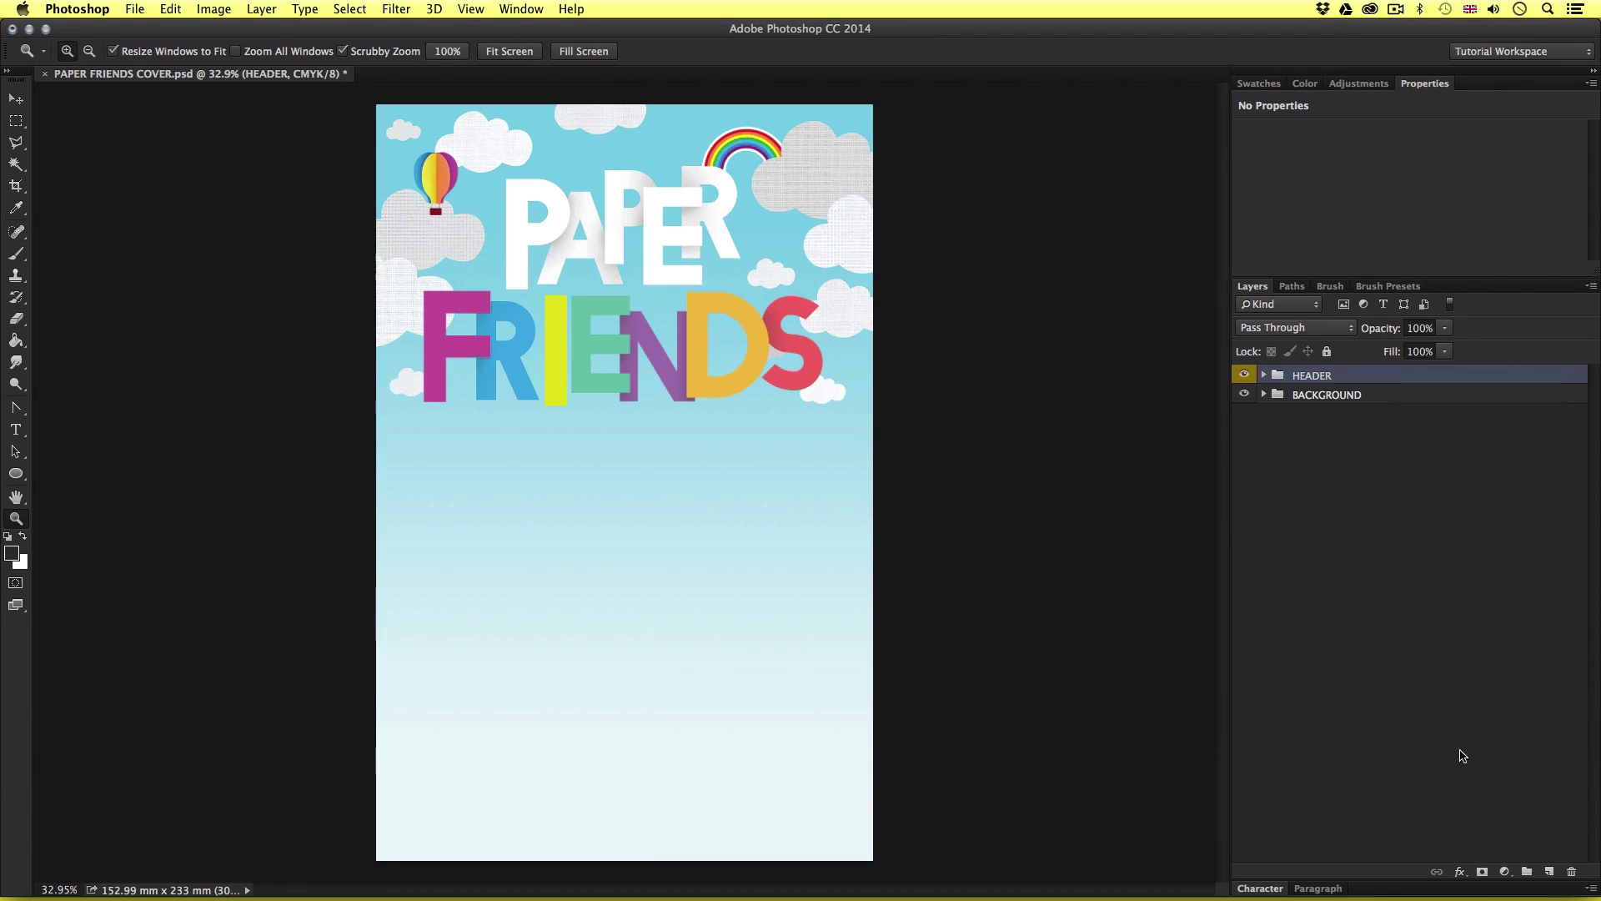
left_click(1372, 446)
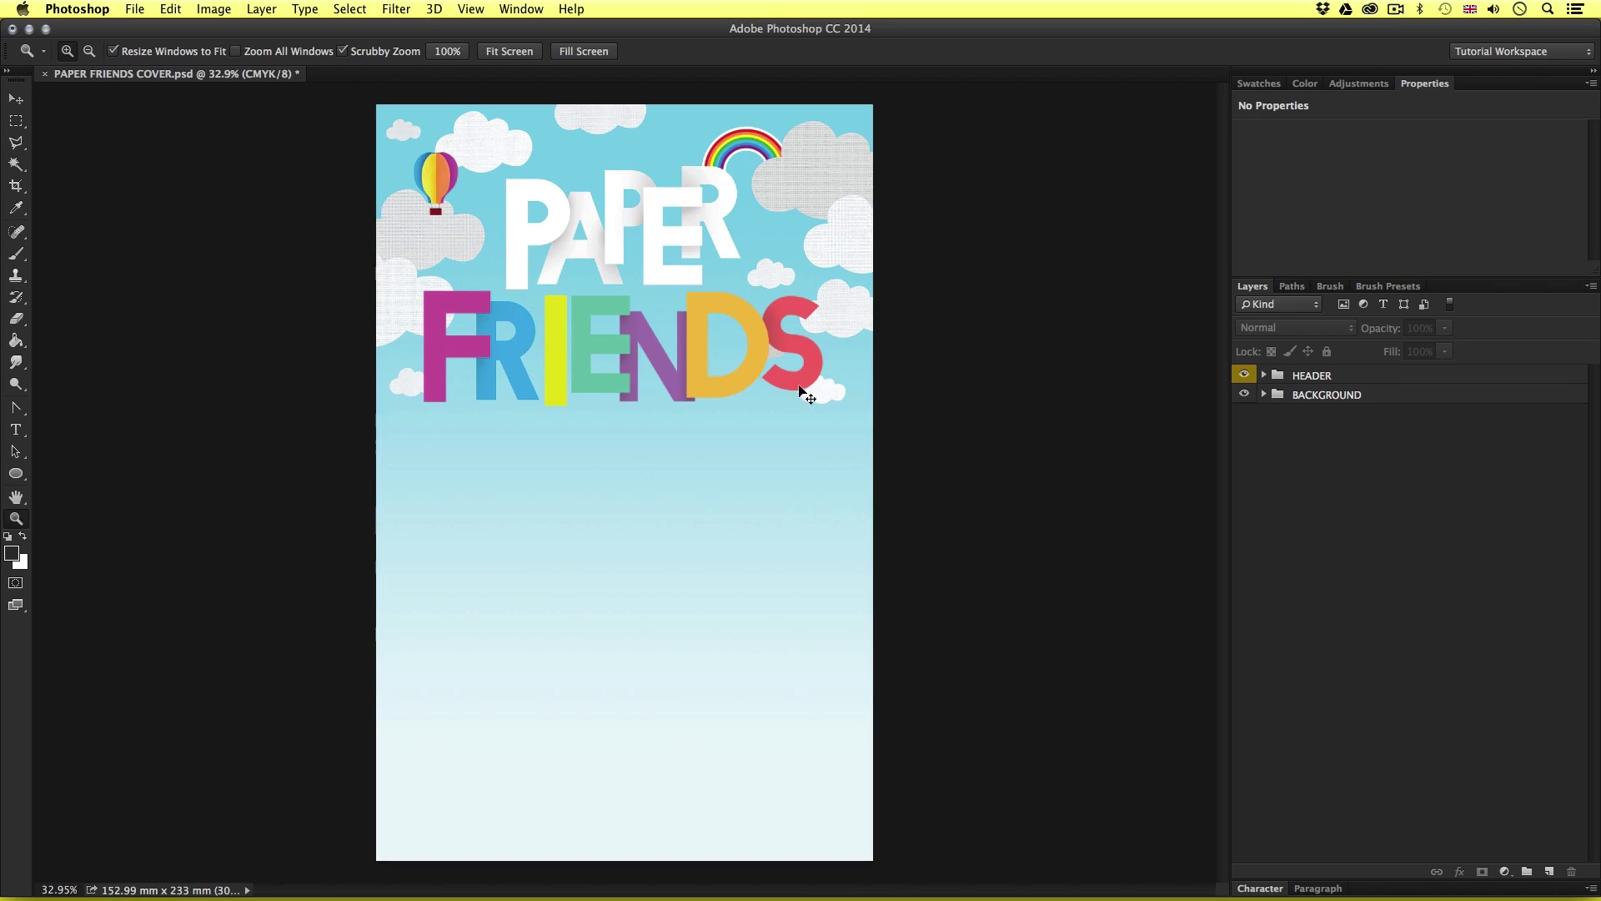
key("super+alt+s")
- Examine the header artwork on the cover up close, then the paper birds in the 00 – BOOK COVER COMPLETE.psd document
key("v")
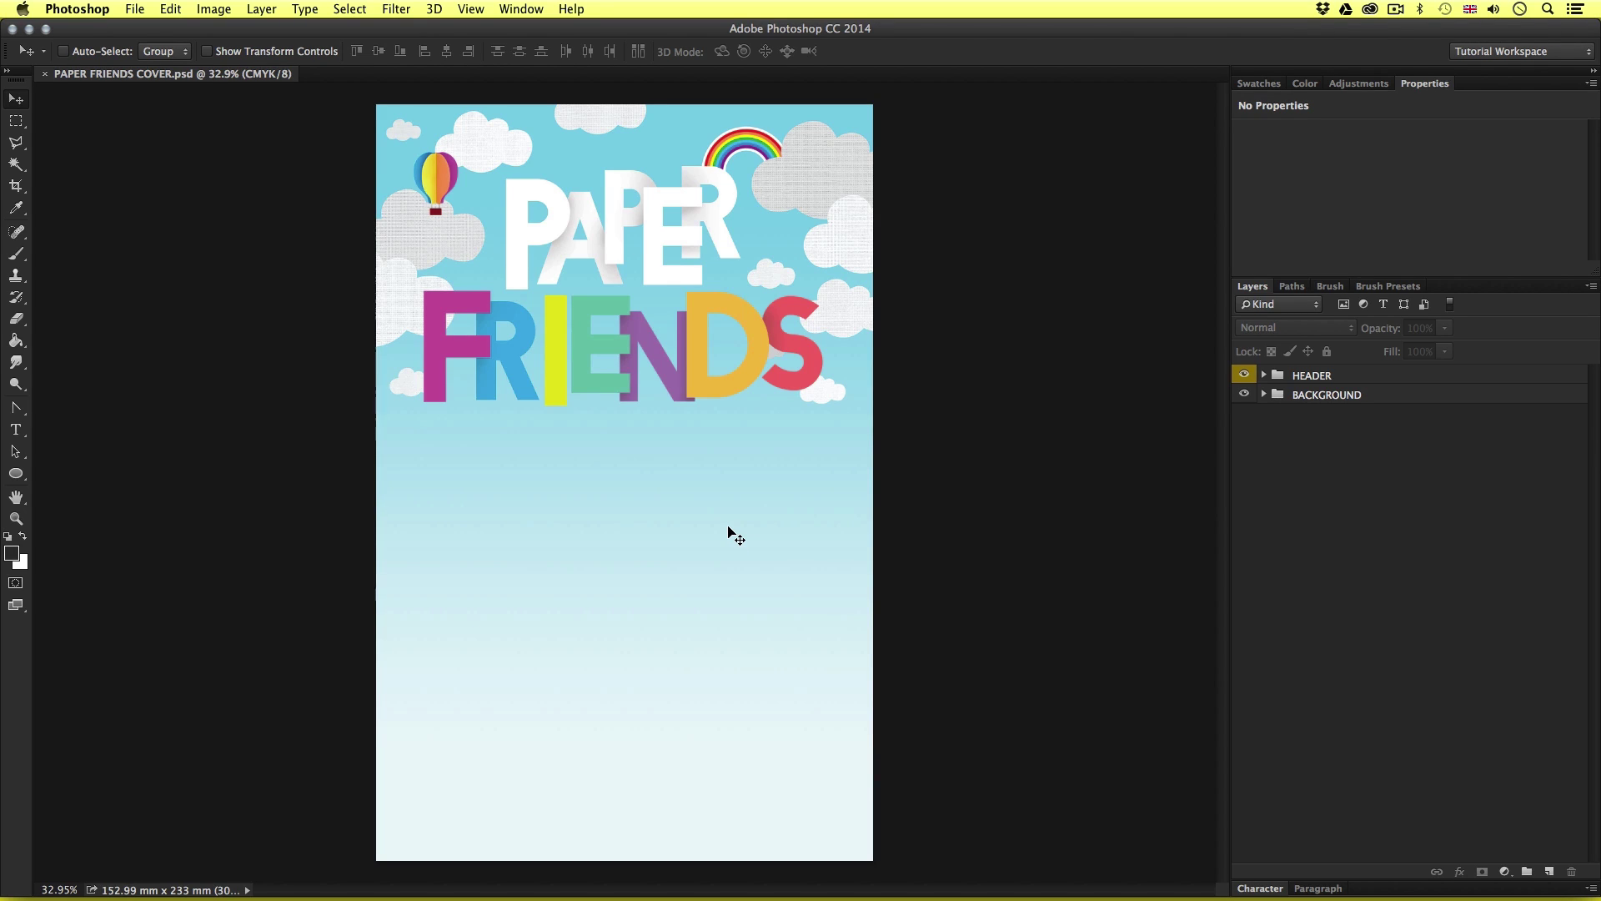
key("z")
left_click(672, 304)
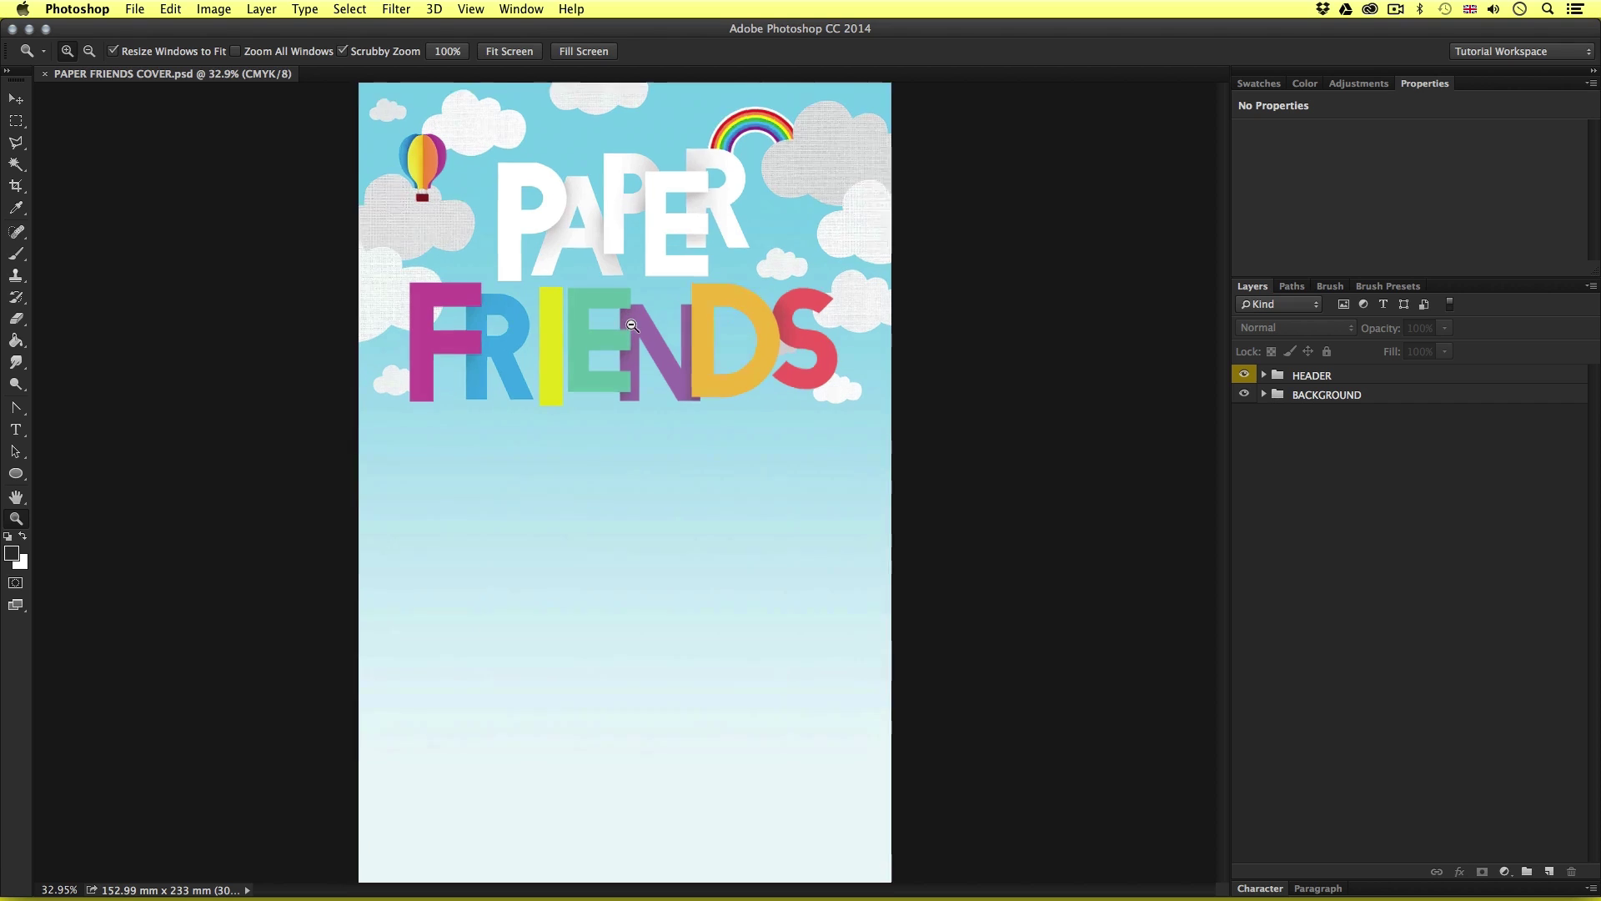
left_click(670, 300, "alt")
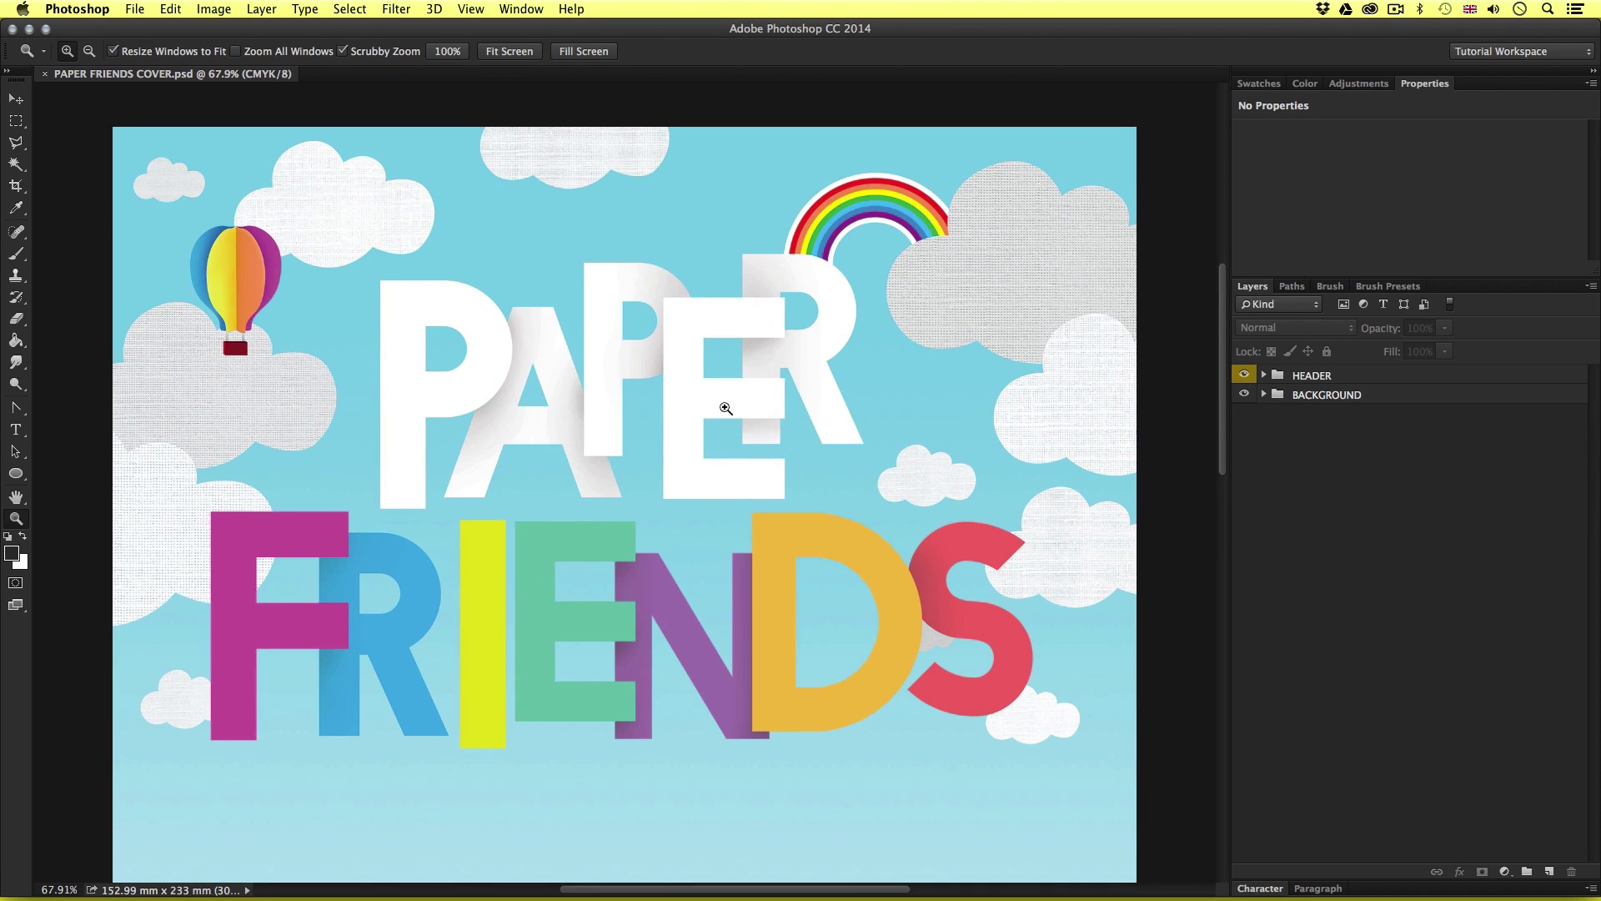
left_click_drag(815, 473, 815, 459)
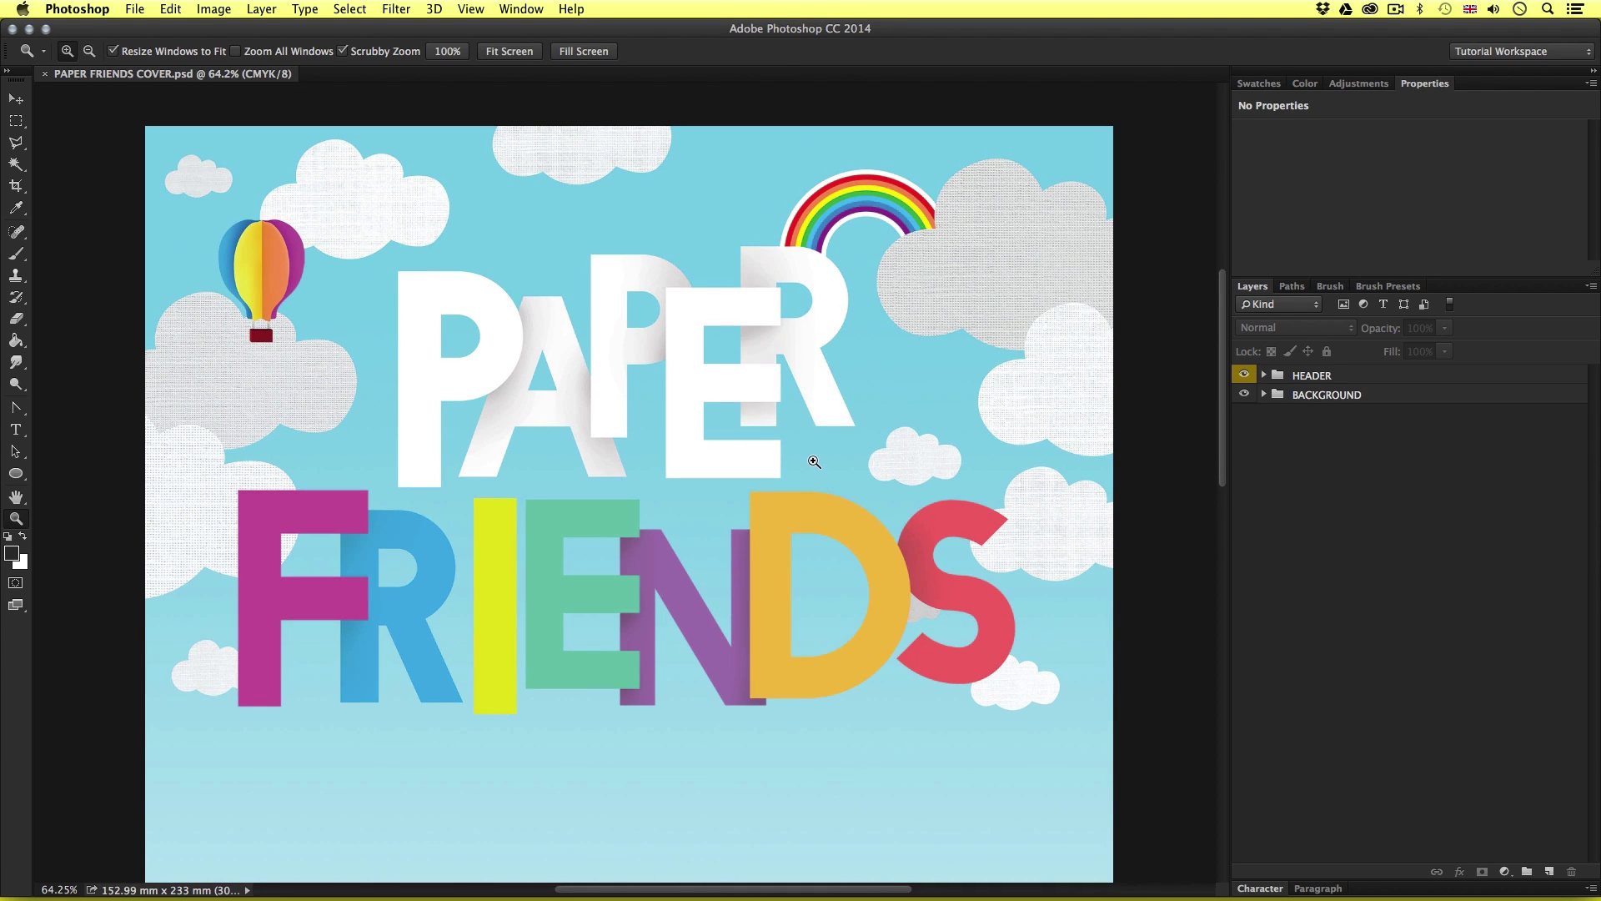
key("v")
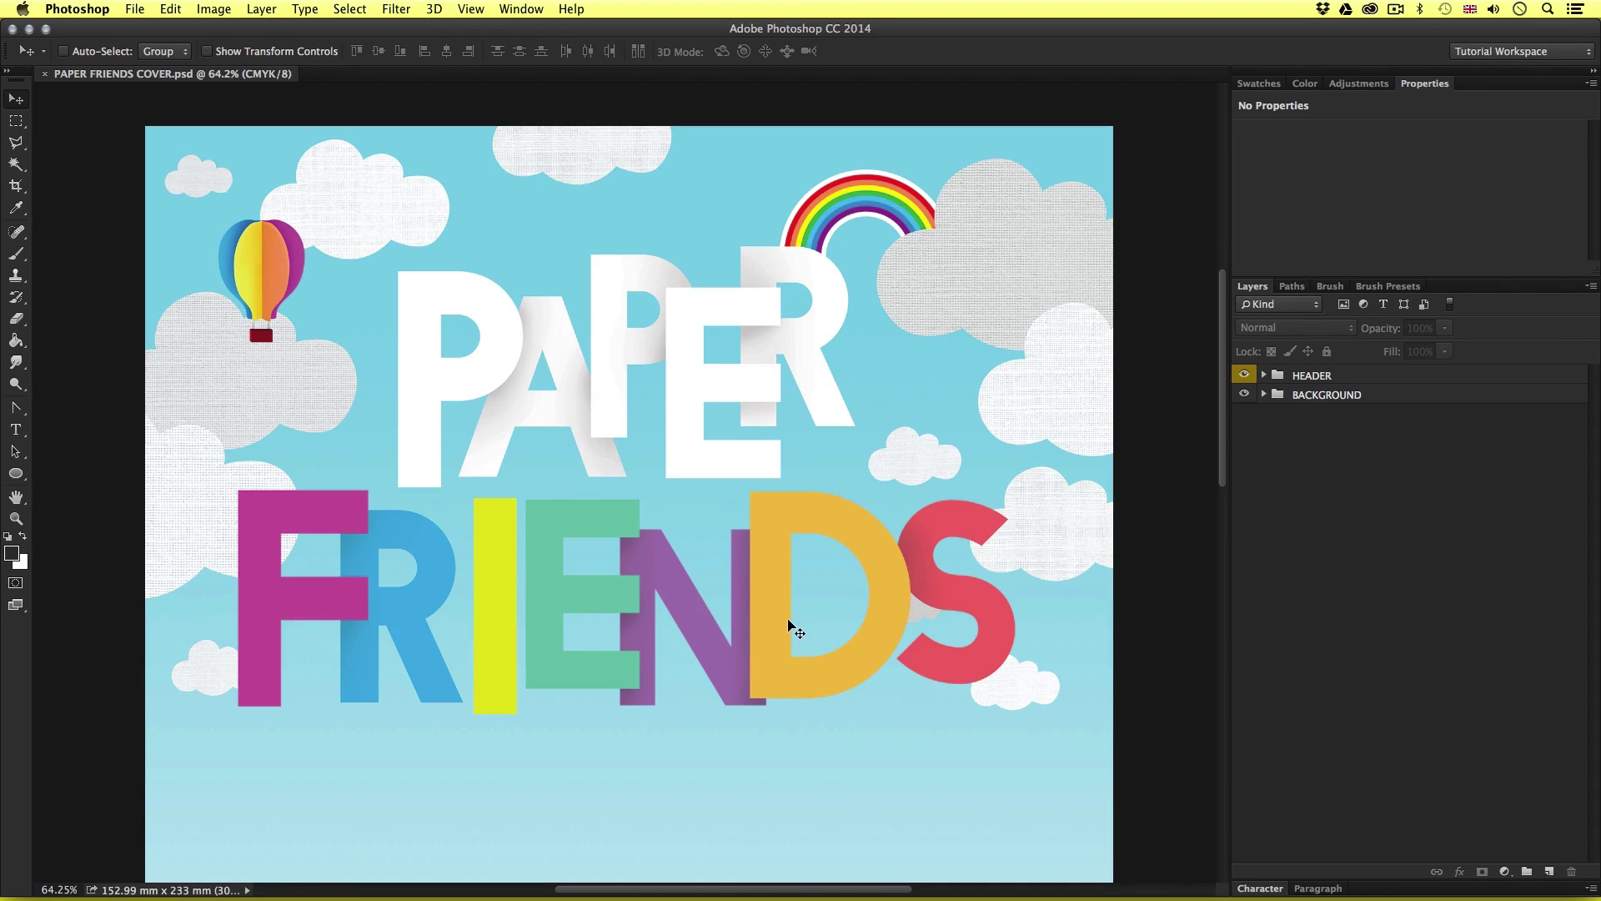
key("z")
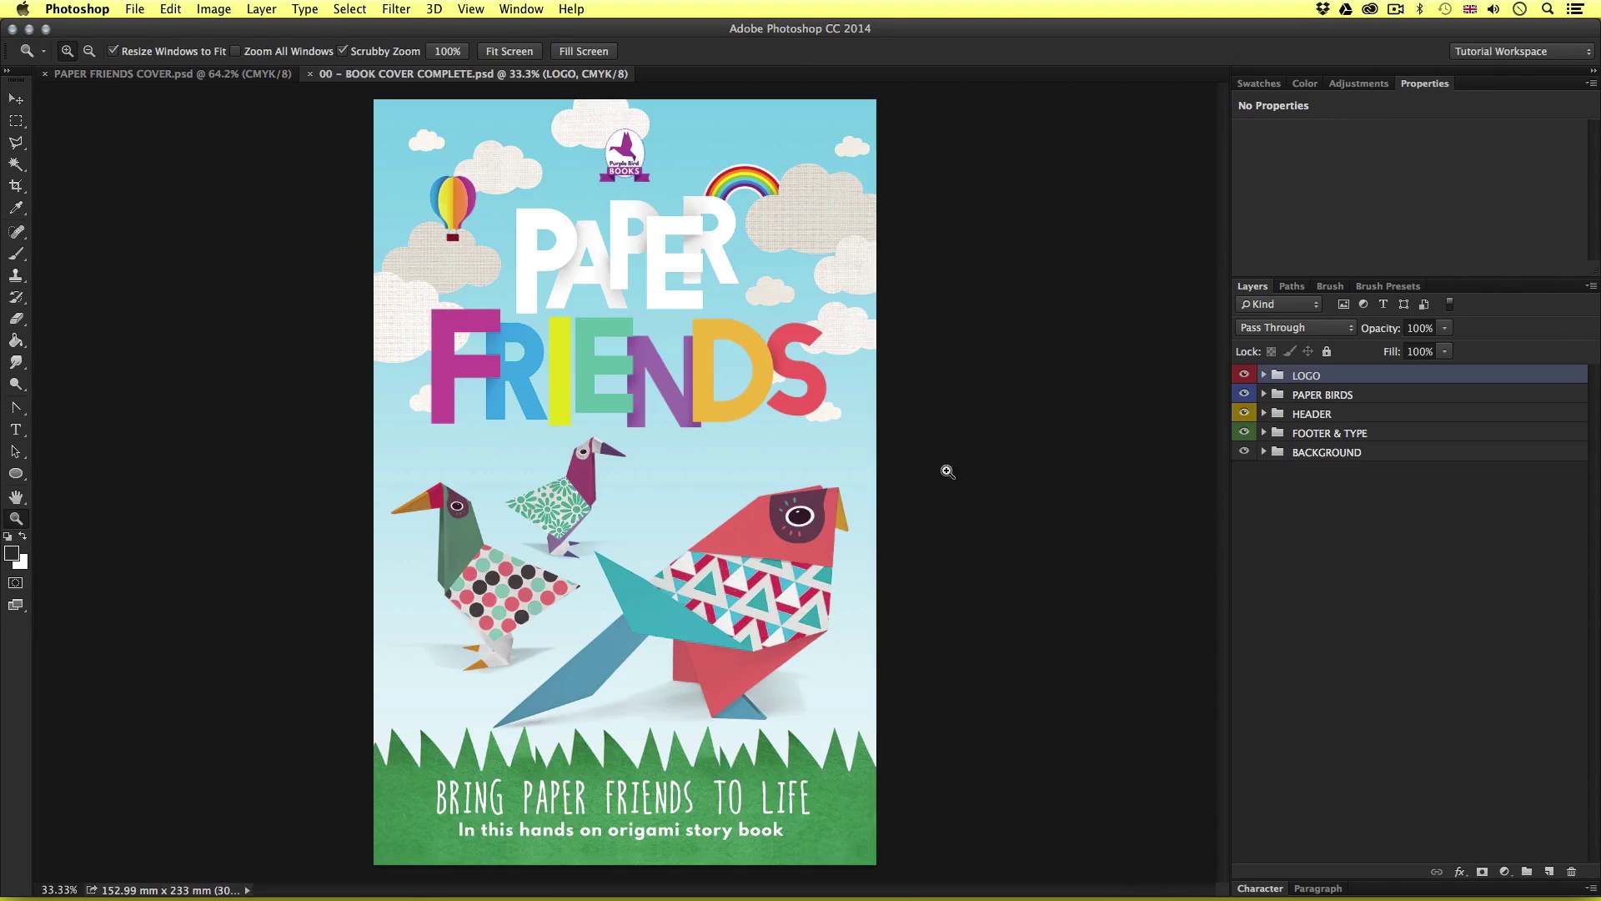
left_click_drag(600, 539, 699, 487)
left_click_drag(621, 412, 715, 422)
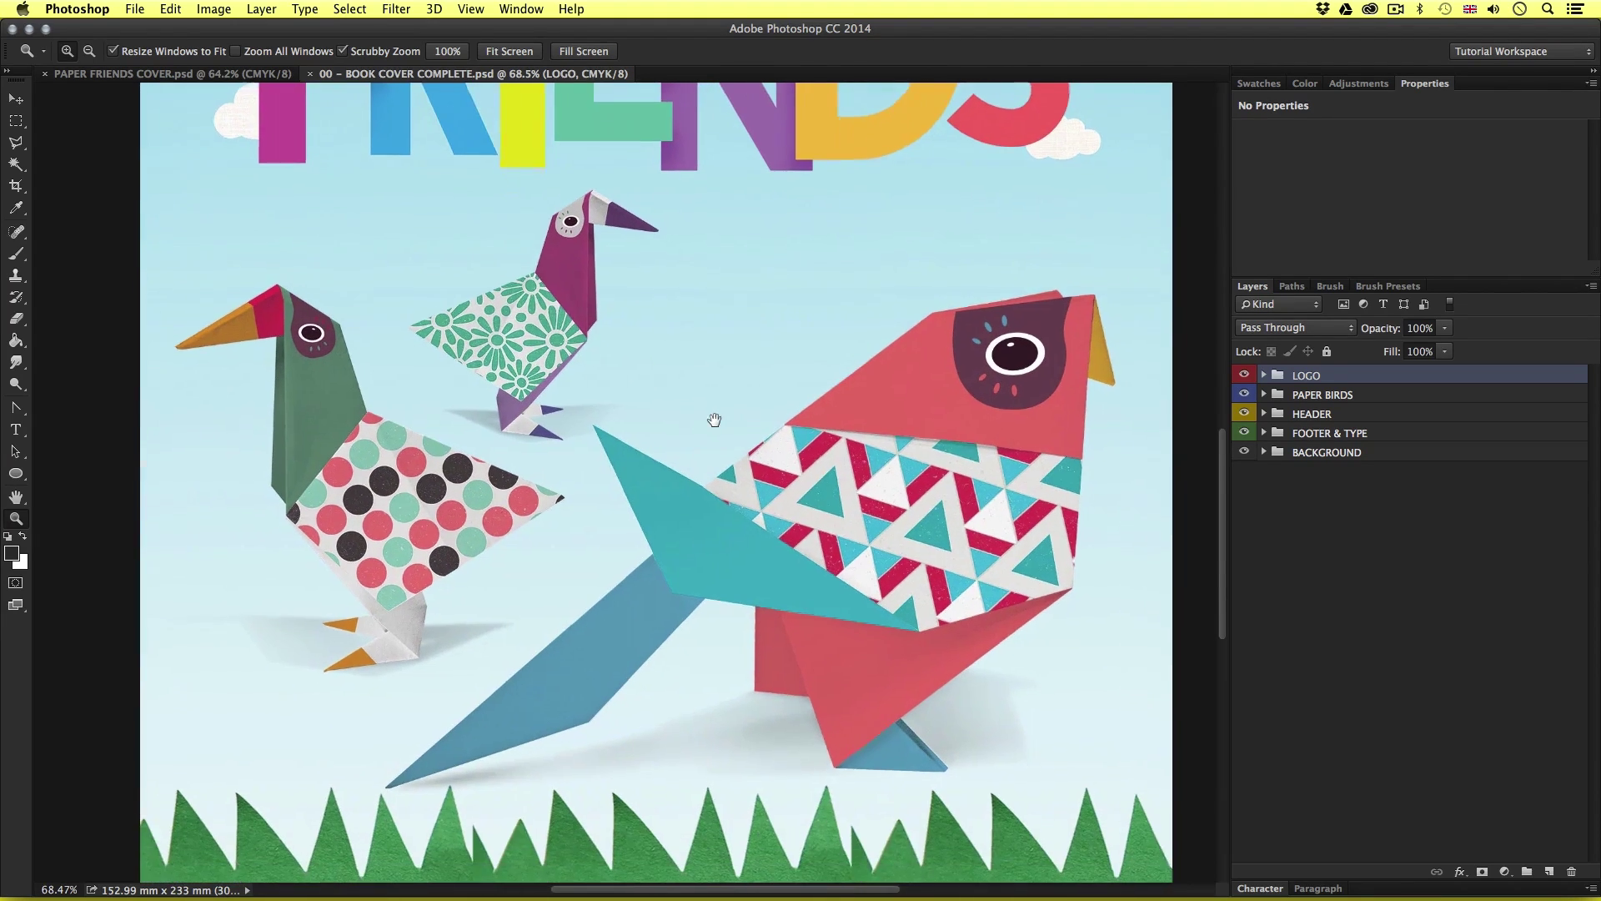